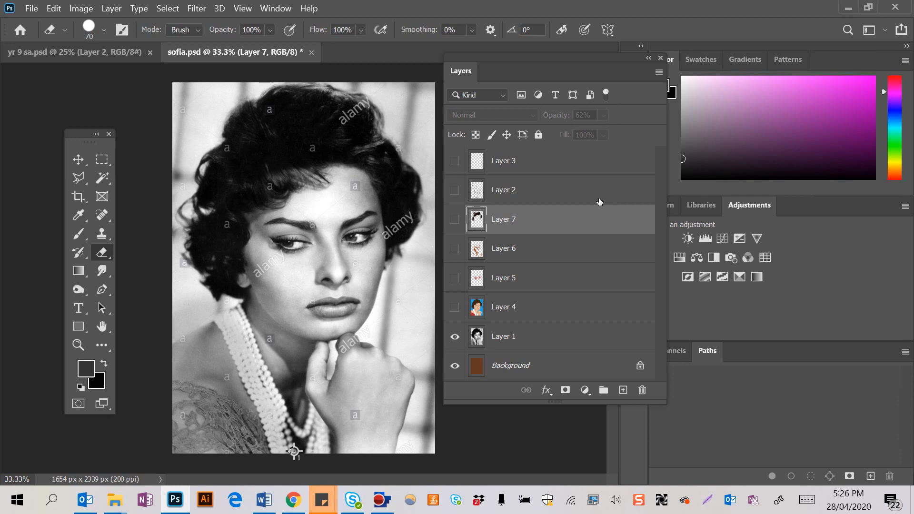
Switch to Chrome and browse the Google Images results for black and white portrait photos to find a suitable source picture.
{"action": "key", "text": "alt+Tab"}
{"action": "key", "text": "alt+Tab"}
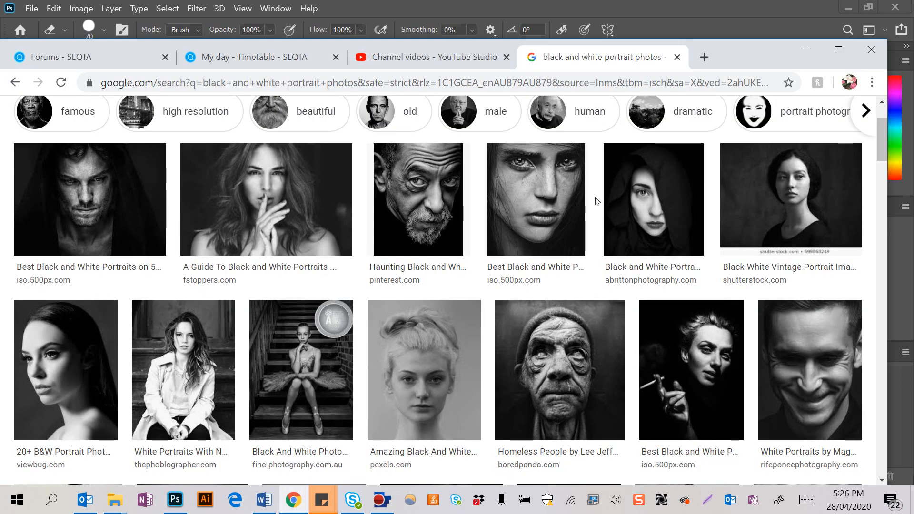
{"action": "scroll", "coordinate": [372, 193], "scroll_direction": "up", "scroll_amount": 2}
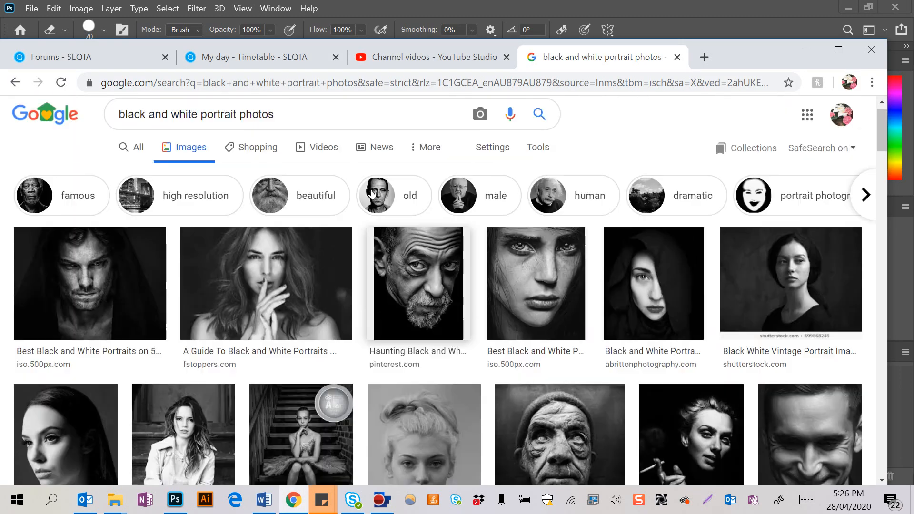
{"action": "scroll", "coordinate": [372, 193], "scroll_direction": "up", "scroll_amount": 1}
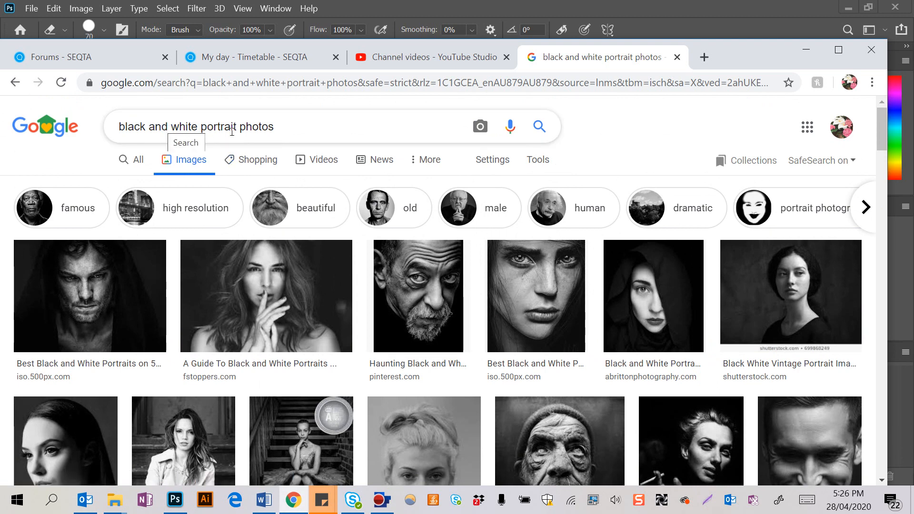
{"action": "double_click", "coordinate": [258, 127]}
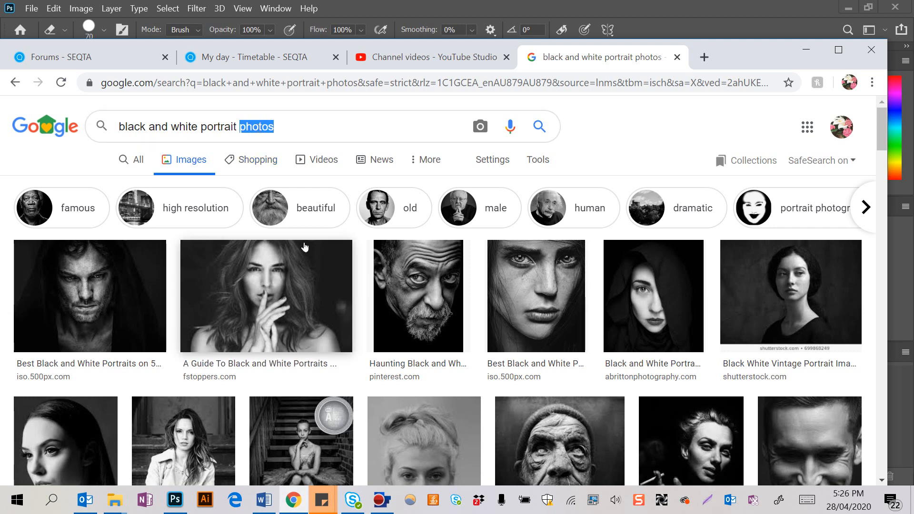
{"action": "scroll", "coordinate": [305, 246], "scroll_direction": "down", "scroll_amount": 2}
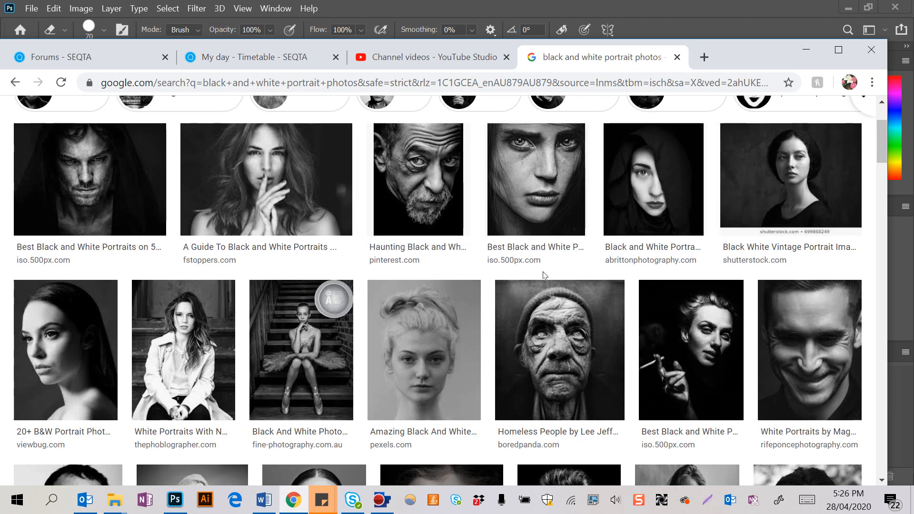
{"action": "scroll", "coordinate": [545, 275], "scroll_direction": "down", "scroll_amount": 1}
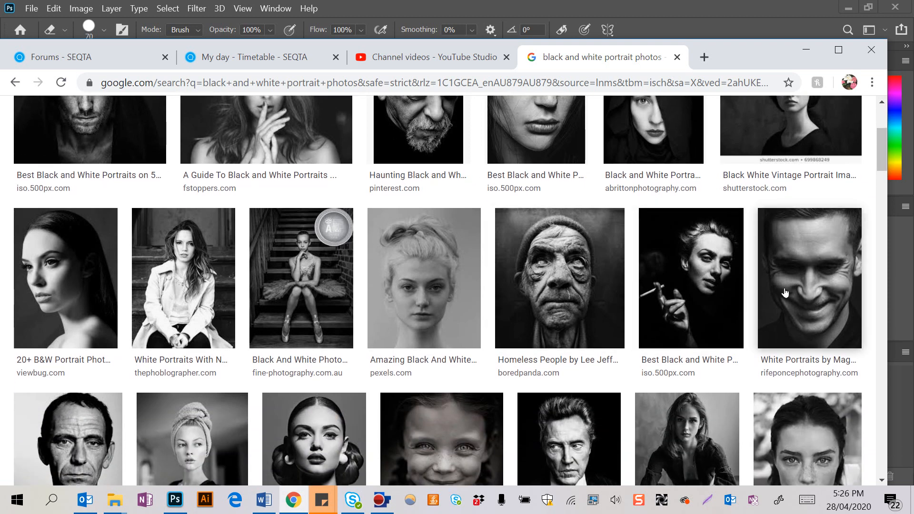
{"action": "scroll", "coordinate": [825, 309], "scroll_direction": "down", "scroll_amount": 1}
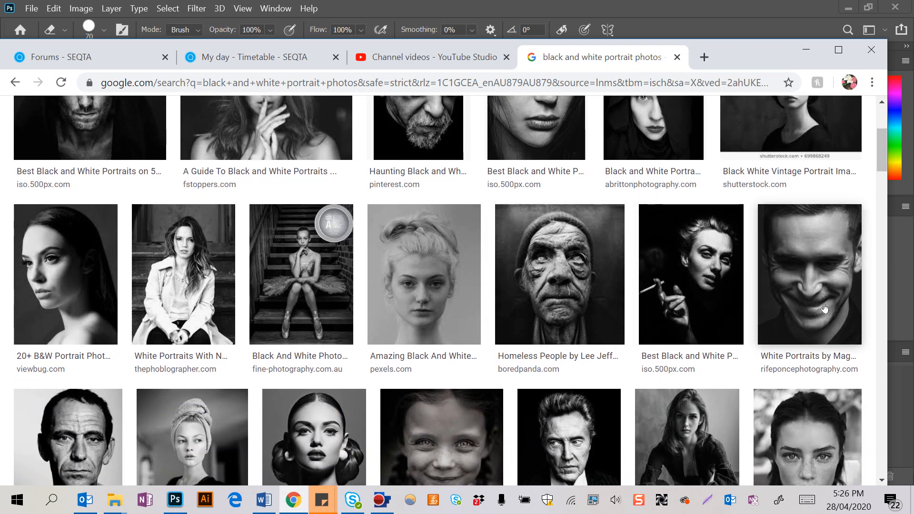
{"action": "scroll", "coordinate": [663, 375], "scroll_direction": "down", "scroll_amount": 2}
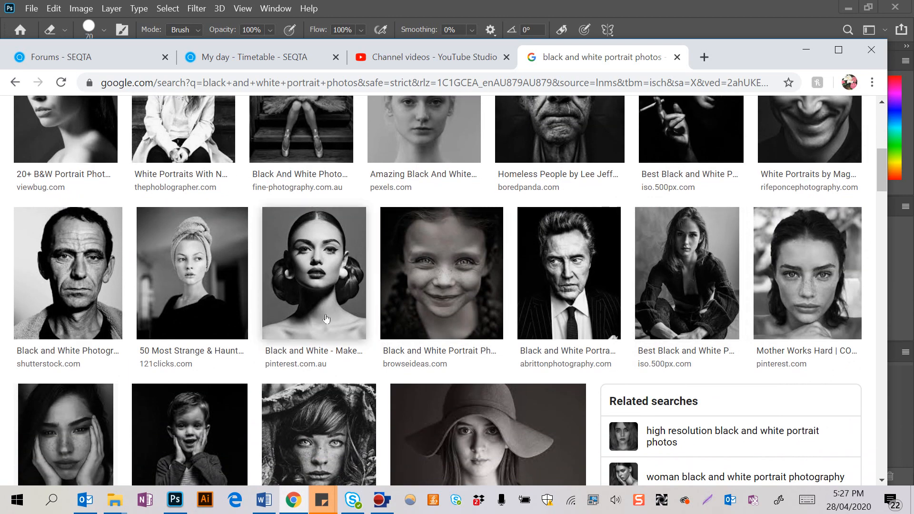
{"action": "scroll", "coordinate": [326, 318], "scroll_direction": "down", "scroll_amount": 4}
{"action": "scroll", "coordinate": [326, 318], "scroll_direction": "down", "scroll_amount": 4}
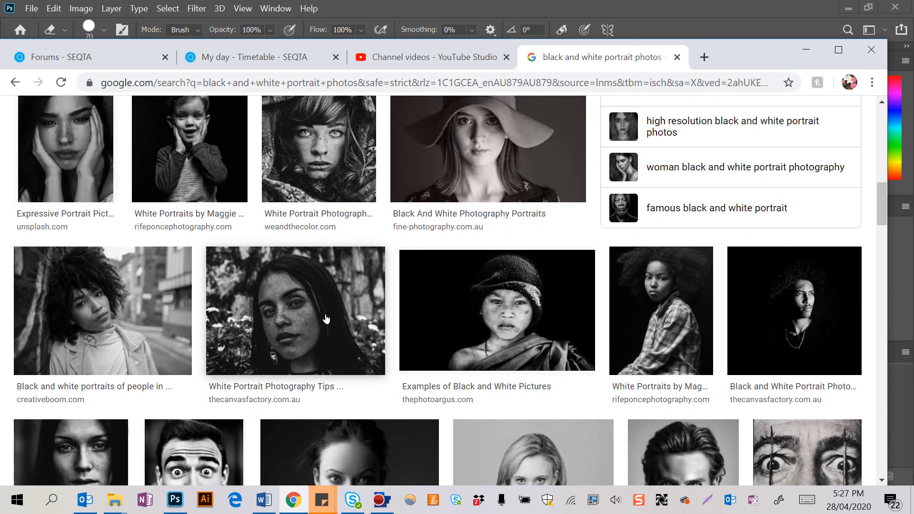
{"action": "scroll", "coordinate": [326, 318], "scroll_direction": "down", "scroll_amount": 4}
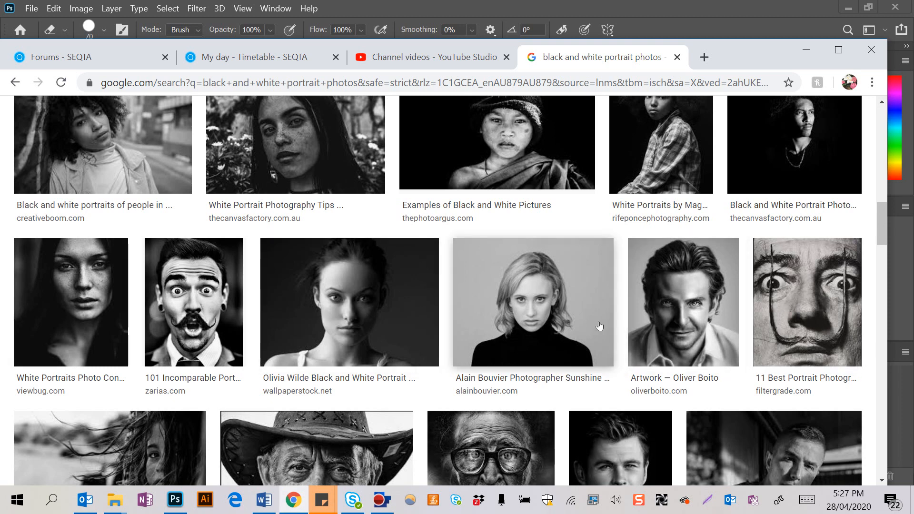
{"action": "scroll", "coordinate": [599, 326], "scroll_direction": "down", "scroll_amount": 6}
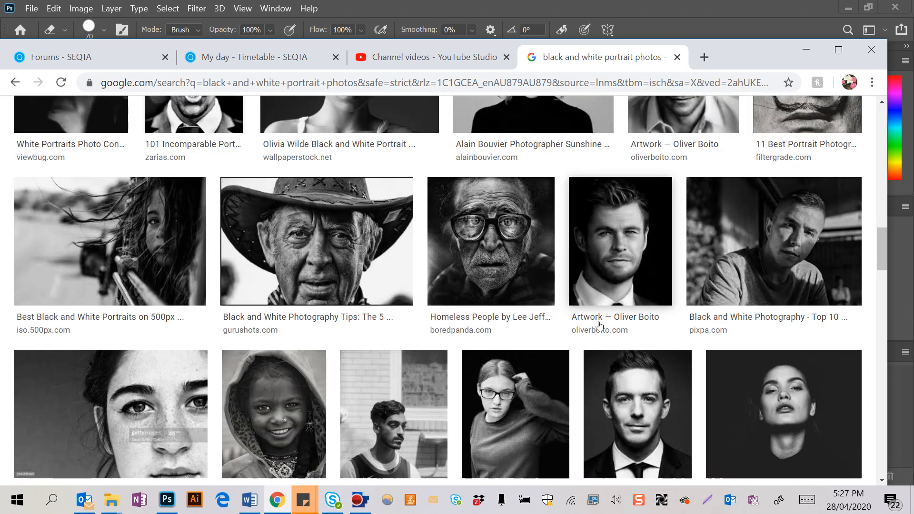
{"action": "scroll", "coordinate": [599, 326], "scroll_direction": "up", "scroll_amount": 5}
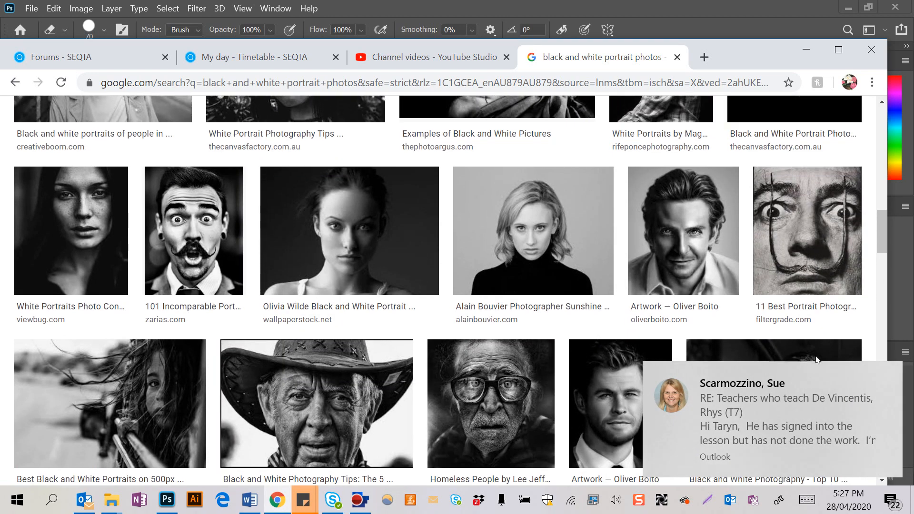
{"action": "left_click", "coordinate": [888, 375]}
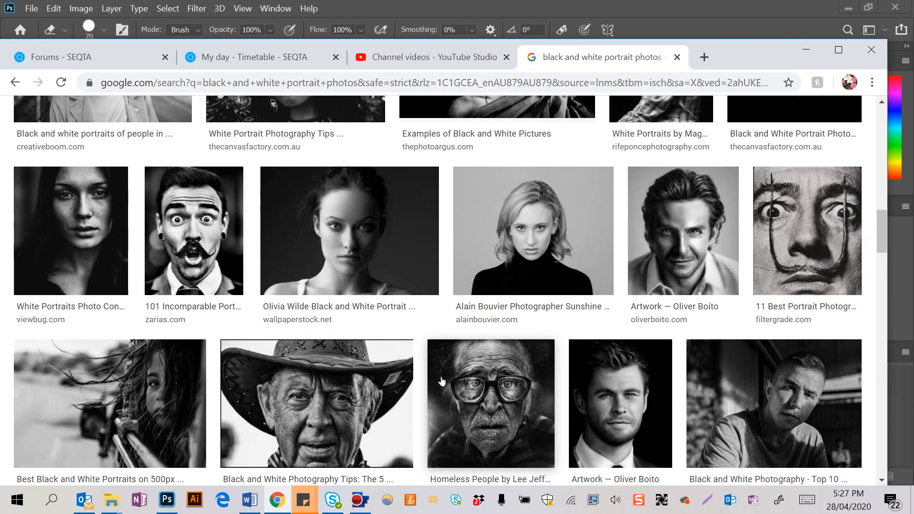
{"action": "scroll", "coordinate": [442, 381], "scroll_direction": "up", "scroll_amount": 10}
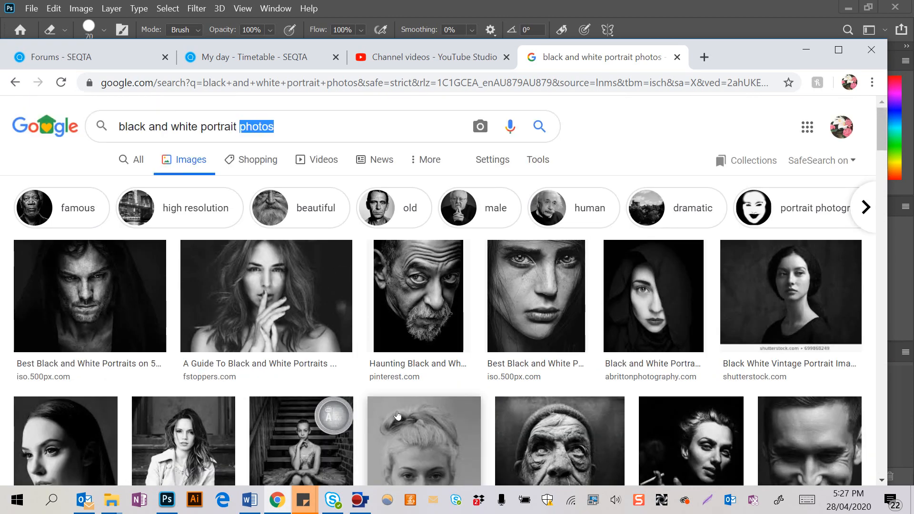
Preview the bearded man, the woman with a finger on her lips and the ViewBug side-profile portrait, checking their image dimensions.
{"action": "left_click", "coordinate": [429, 317]}
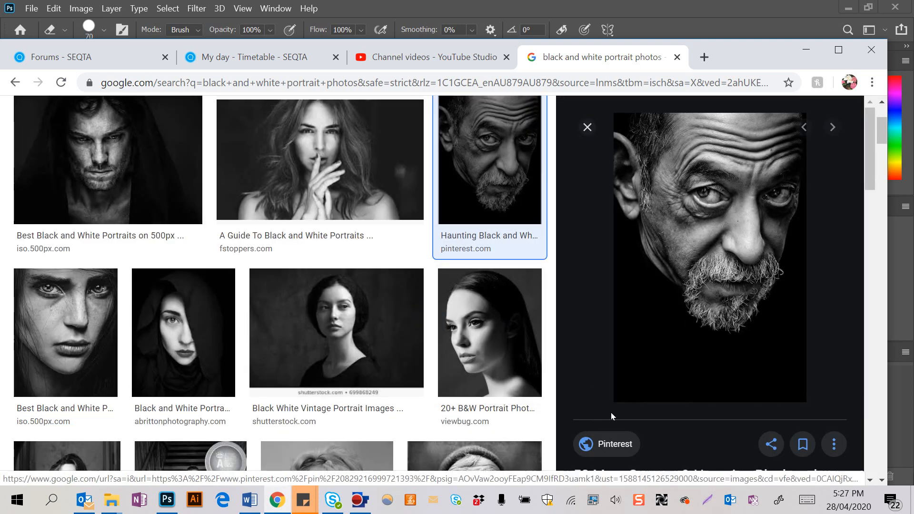
{"action": "scroll", "coordinate": [597, 417], "scroll_direction": "down", "scroll_amount": 2}
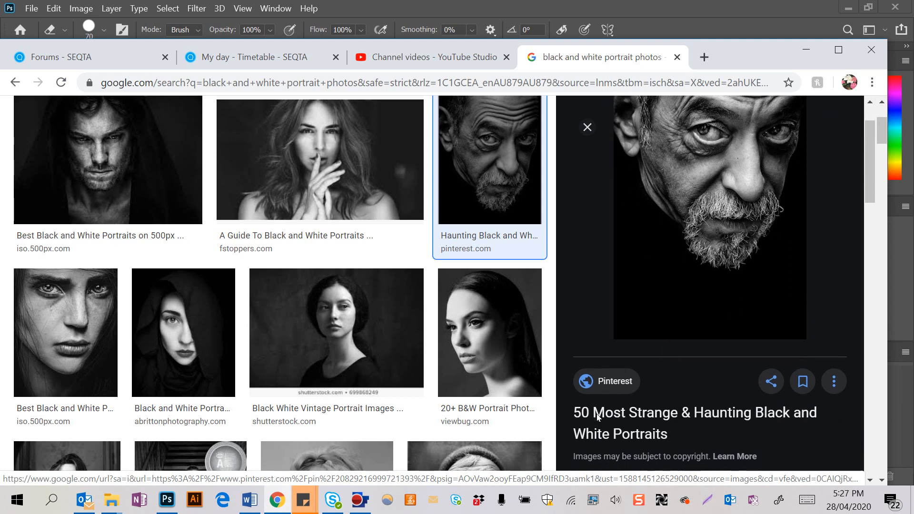
{"action": "left_click", "coordinate": [346, 192]}
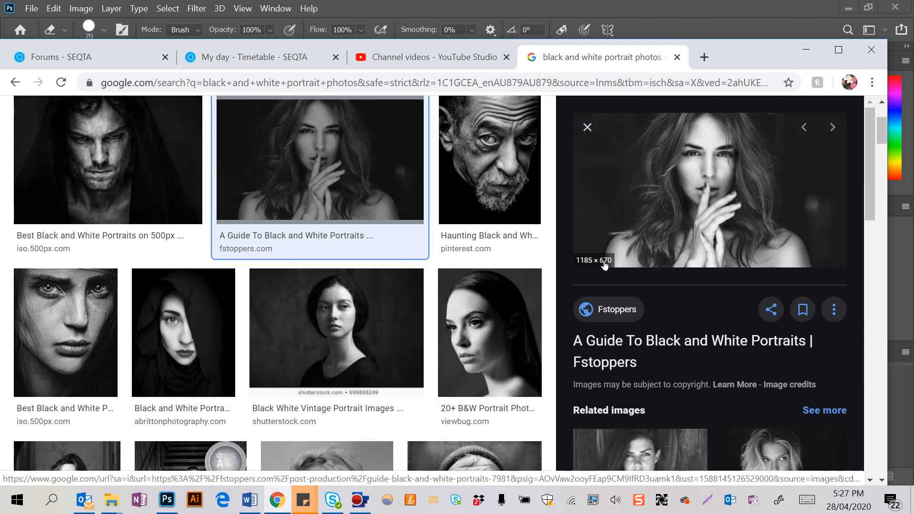
{"action": "left_click", "coordinate": [500, 310]}
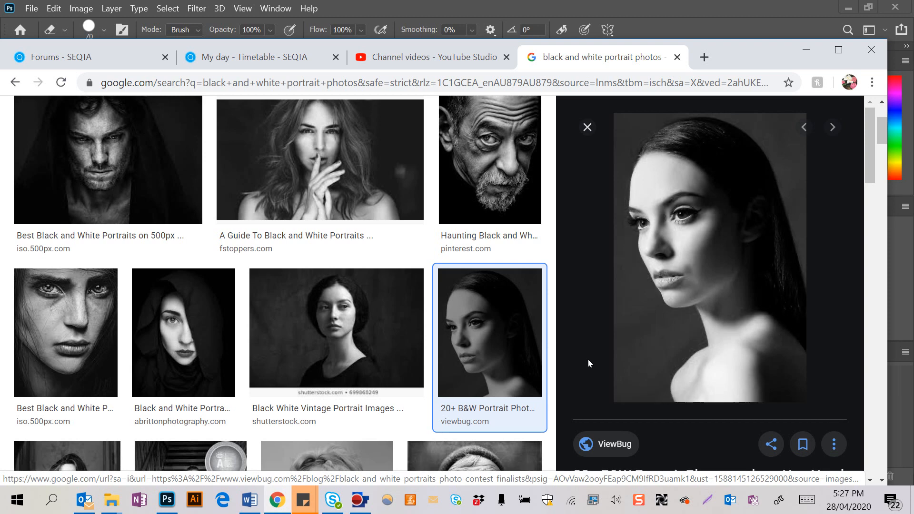
{"action": "left_click", "coordinate": [624, 394]}
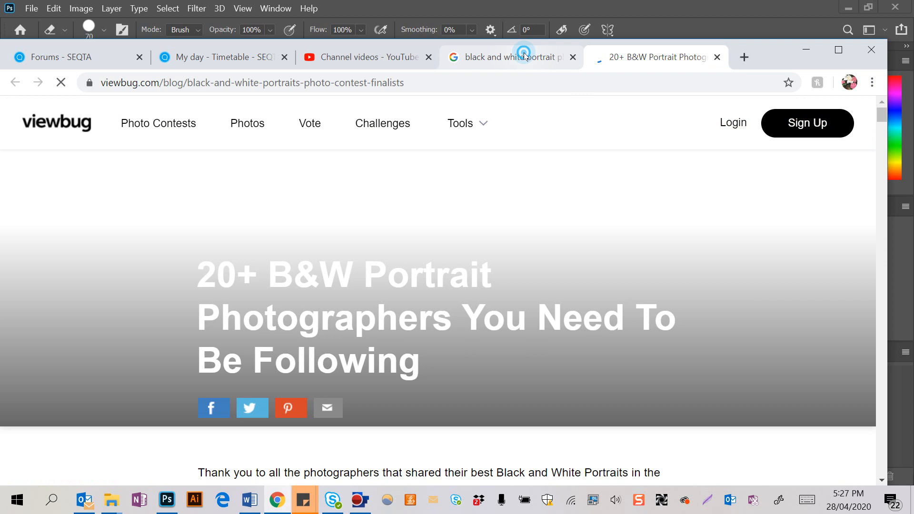
{"action": "left_click", "coordinate": [523, 57]}
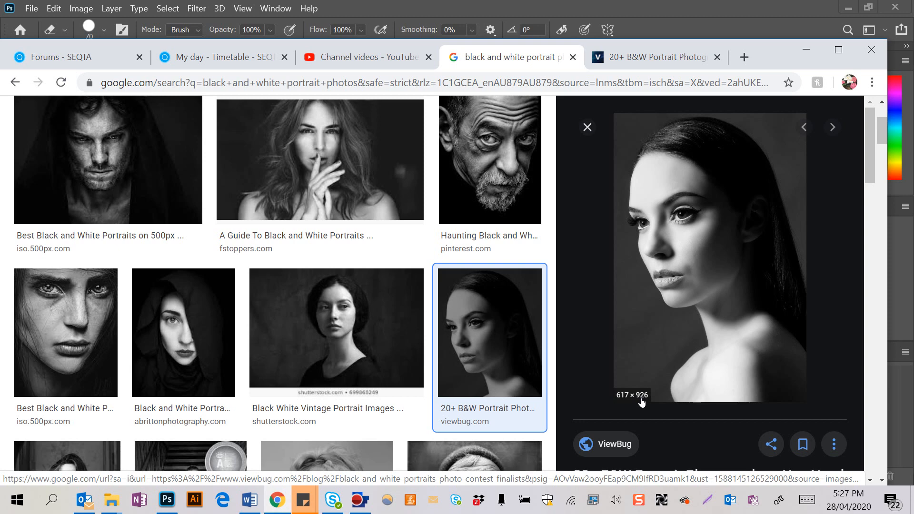
Preview the ISO 500px close-up portrait of the freckled woman and copy the image.
{"action": "left_click", "coordinate": [67, 333]}
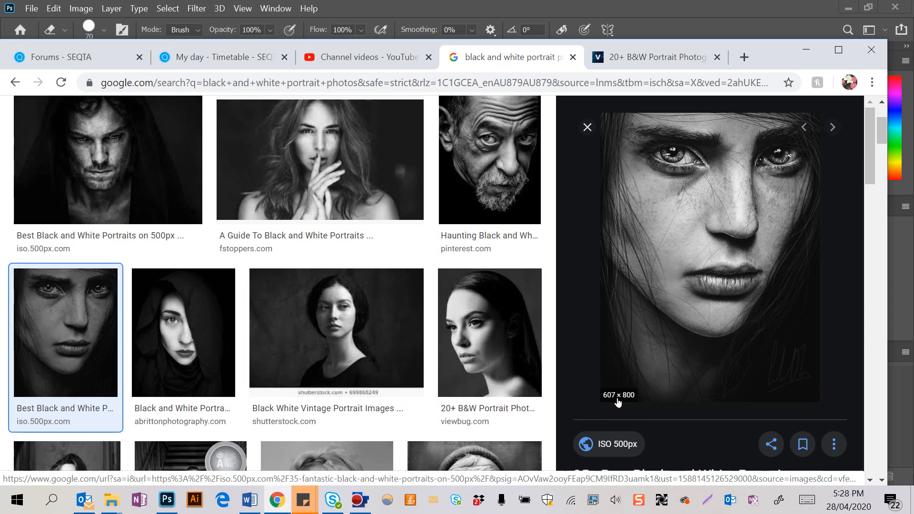
{"action": "right_click", "coordinate": [675, 299]}
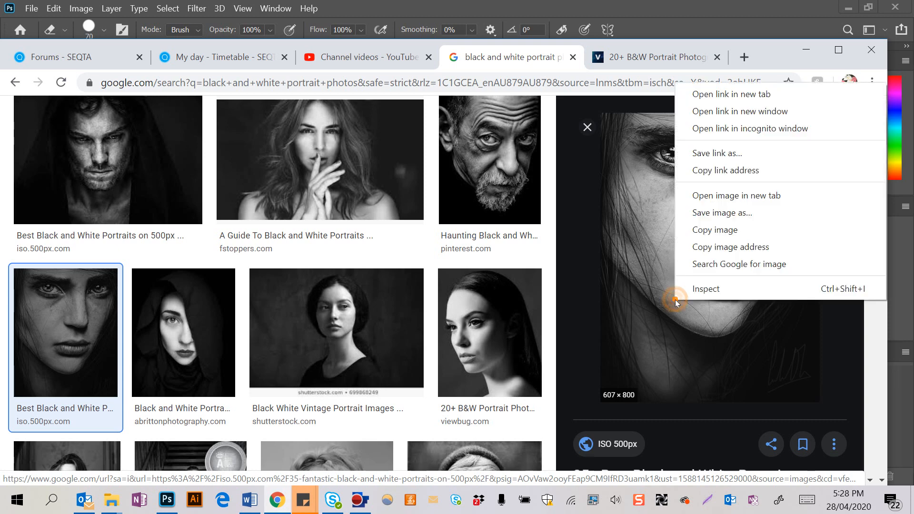
{"action": "left_click", "coordinate": [688, 232]}
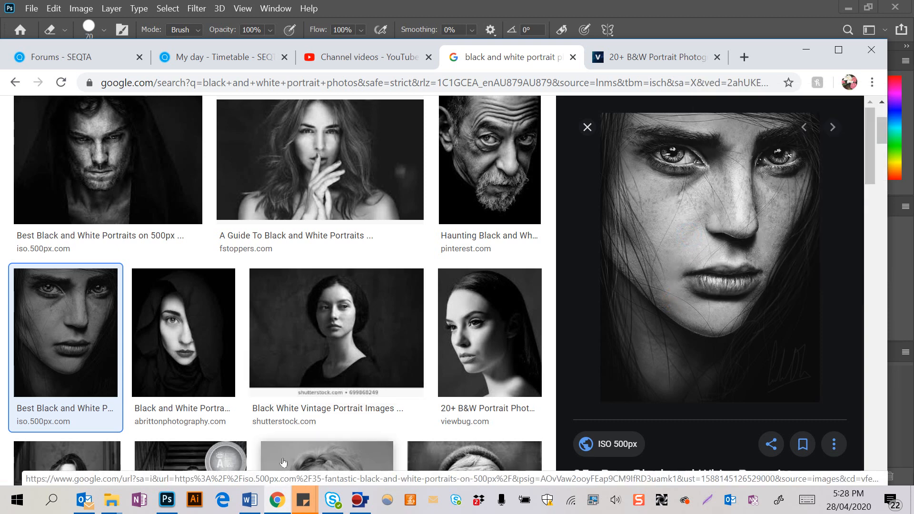
Switch to Photoshop and create a new A4 document of 210 x 297 mm at 300 pixels/inch in RGB Color.
{"action": "left_click", "coordinate": [166, 498]}
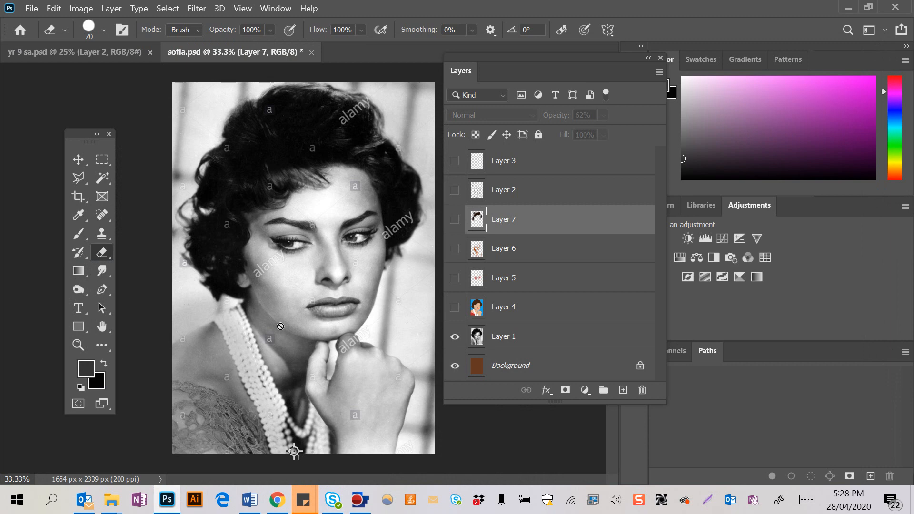
{"action": "left_click", "coordinate": [32, 8]}
{"action": "left_click", "coordinate": [38, 21]}
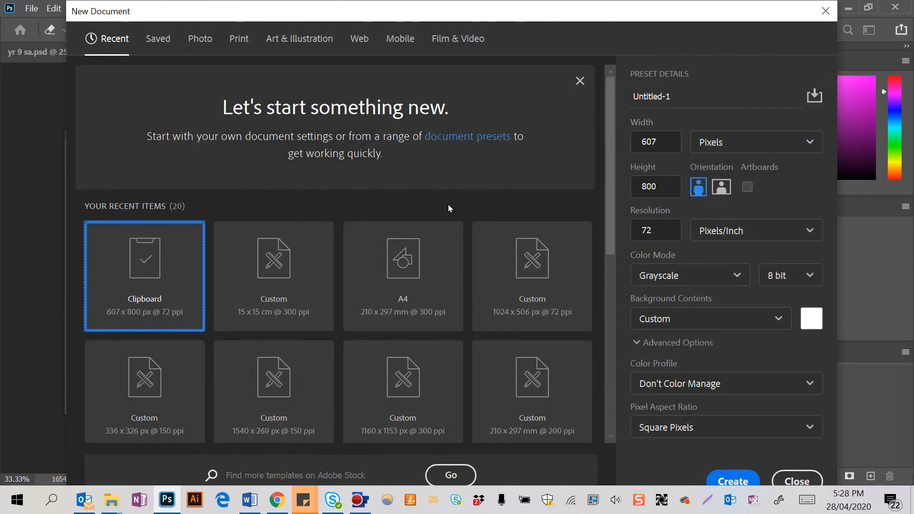
{"action": "left_click", "coordinate": [394, 273]}
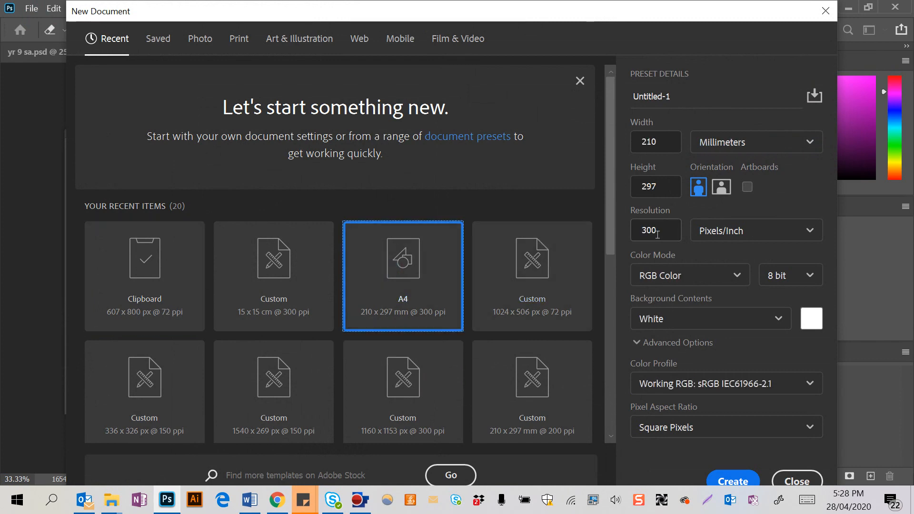
{"action": "left_click", "coordinate": [730, 478]}
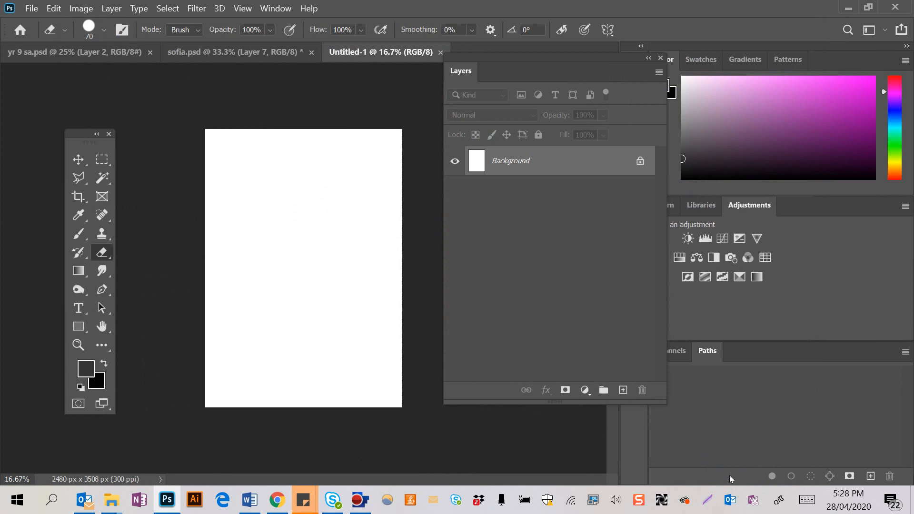
Paste the copied portrait into the blank A4 document and scale it up with Free Transform to fill the page.
{"action": "key", "text": "ctrl+v"}
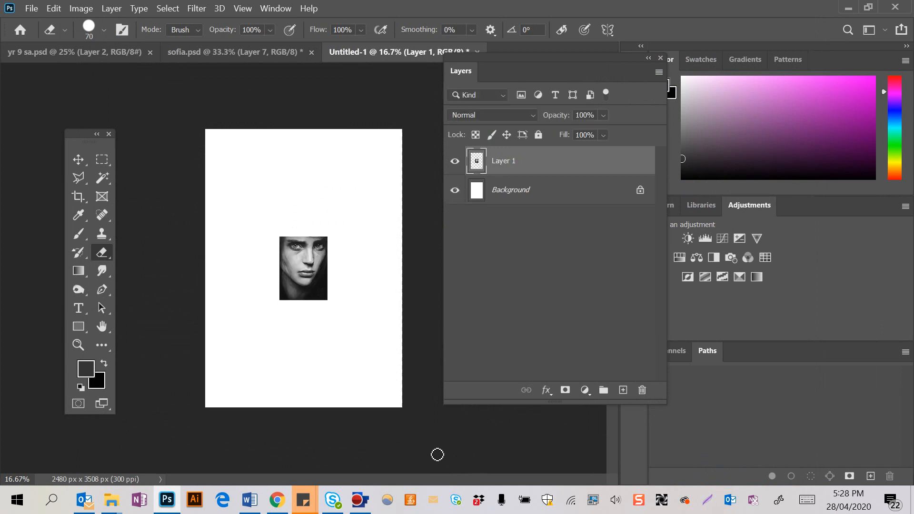
{"action": "key", "text": "ctrl+t"}
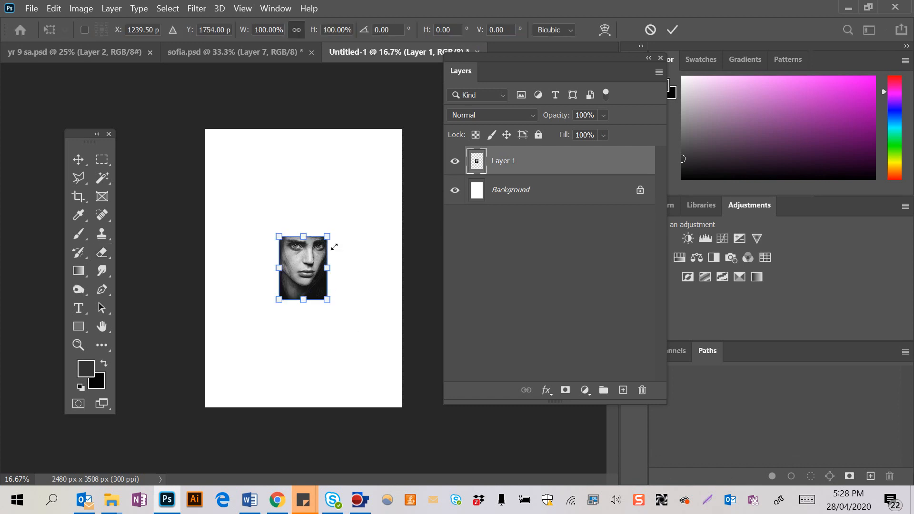
{"action": "mouse_move", "coordinate": [332, 244]}
{"action": "left_mouse_down"}
{"action": "mouse_move", "coordinate": [407, 165]}
{"action": "mouse_move", "coordinate": [436, 148]}
{"action": "left_mouse_up"}
{"action": "key", "text": "Return"}
{"action": "key", "text": "e"}
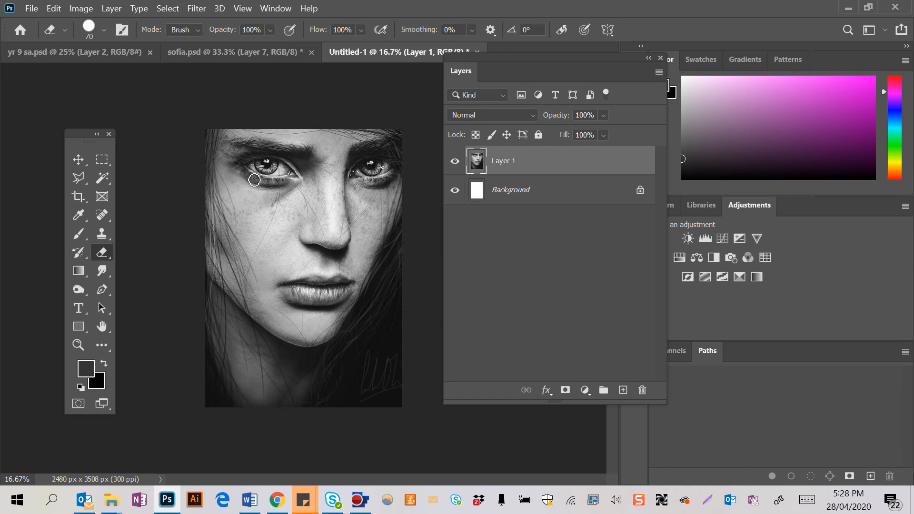
Inspect the enlarged portrait's facial detail and sharpness at several magnifications between 16.67% and 33.3%.
{"action": "key", "text": "ctrl+plus"}
{"action": "key", "text": "ctrl+plus"}
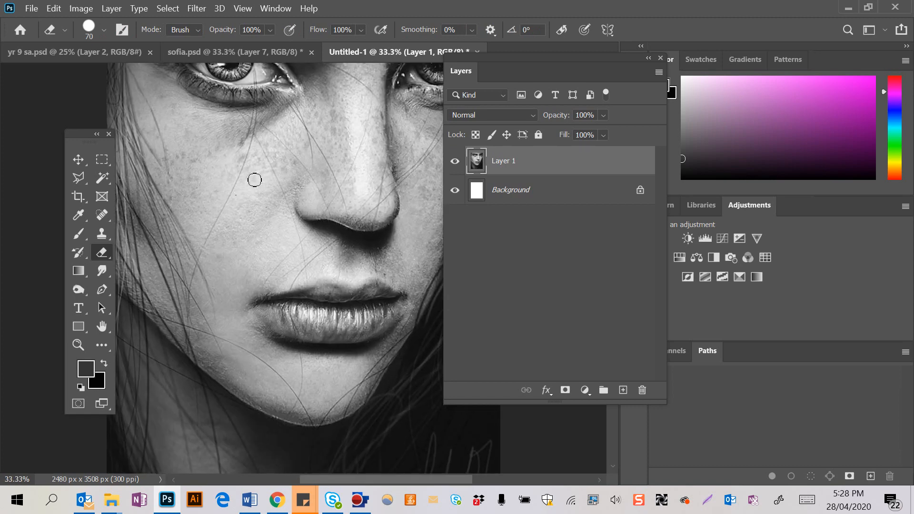
{"action": "scroll", "coordinate": [254, 180], "scroll_direction": "up", "scroll_amount": 2}
{"action": "scroll", "coordinate": [255, 180], "scroll_direction": "left", "scroll_amount": 1}
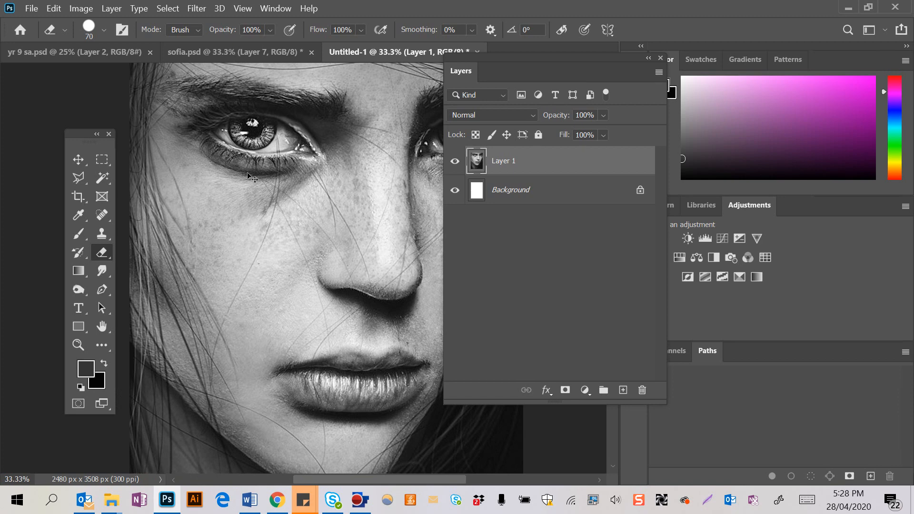
{"action": "key", "text": "ctrl+minus"}
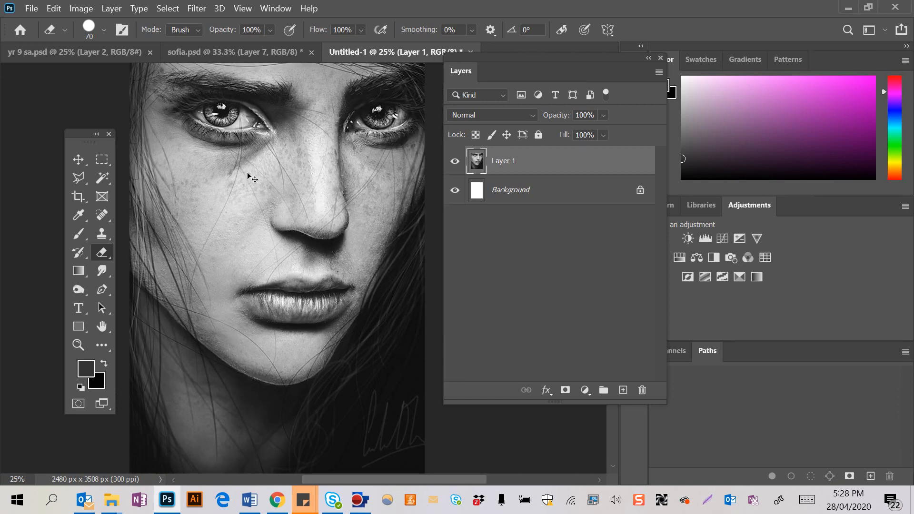
{"action": "key", "text": "ctrl+minus"}
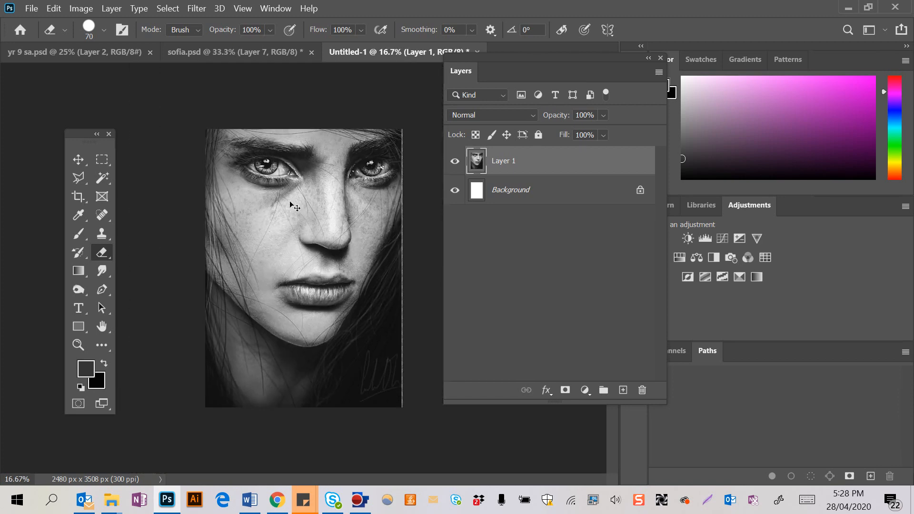
{"action": "key", "text": "ctrl+plus"}
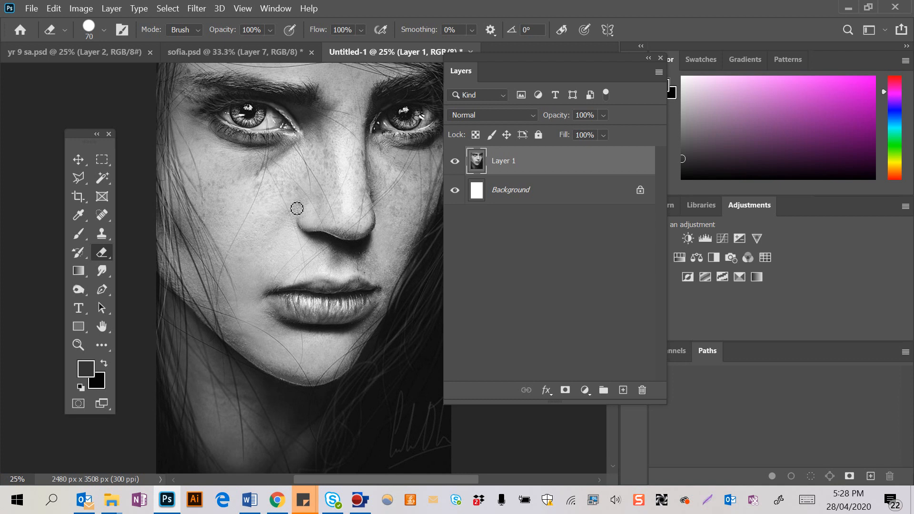
Switch to sofia.psd and show Layers 2, 4, 5 and 6 to review the line work, flat colours and shading of the example portrait.
{"action": "left_click", "coordinate": [202, 53]}
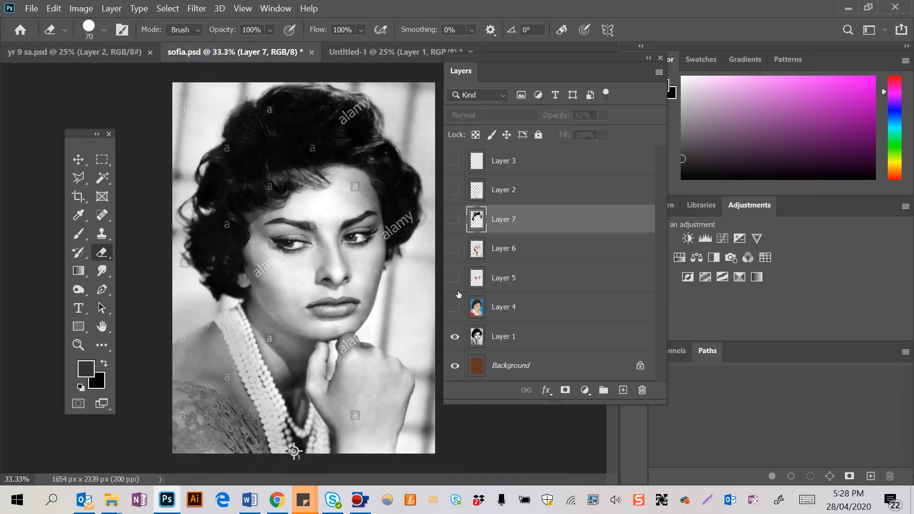
{"action": "left_click", "coordinate": [452, 189]}
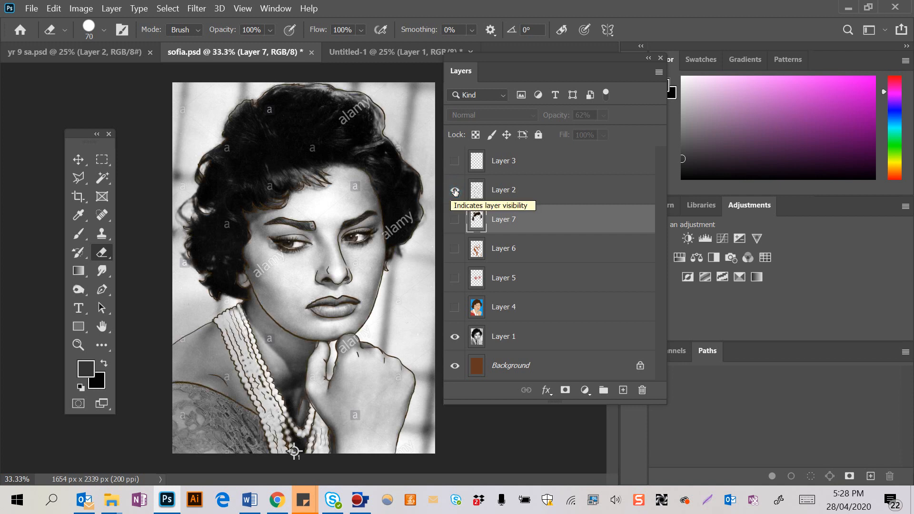
{"action": "left_click", "coordinate": [455, 307]}
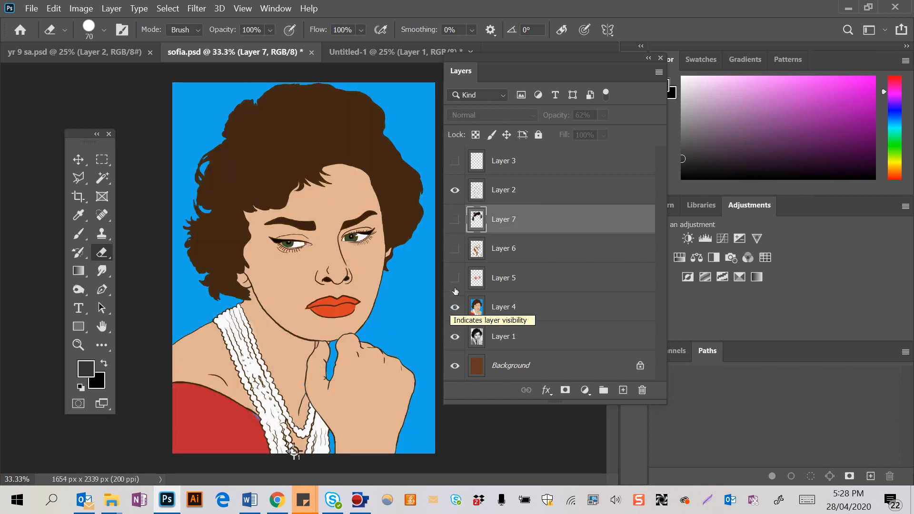
{"action": "left_click", "coordinate": [455, 280]}
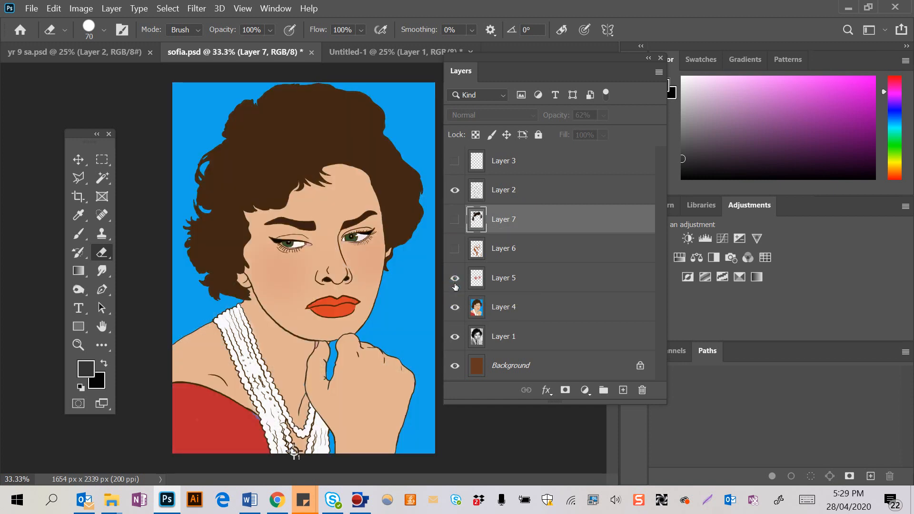
{"action": "left_click", "coordinate": [455, 280]}
{"action": "left_click", "coordinate": [455, 280]}
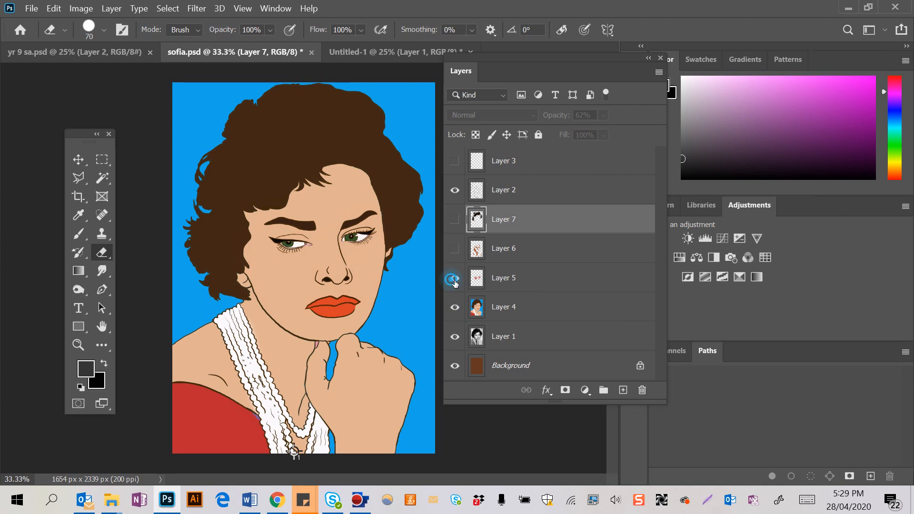
{"action": "left_click", "coordinate": [454, 249]}
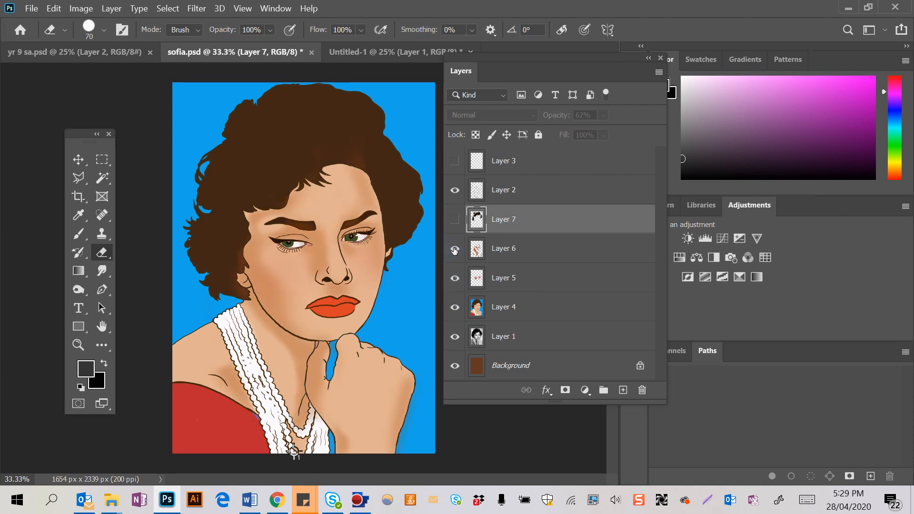
Compare the sofia.psd artwork with its source photo by toggling Layers 4 and 1, and show Layer 7 to review the hair shading.
{"action": "left_click", "coordinate": [455, 308]}
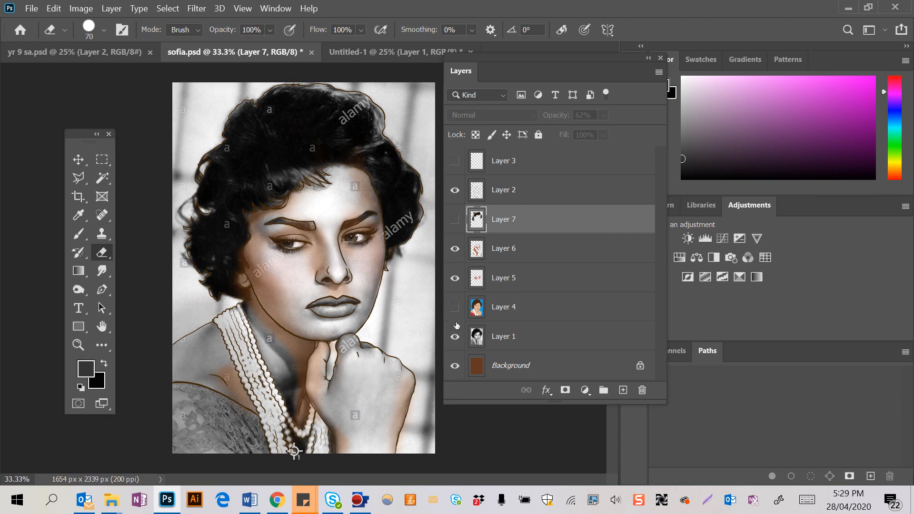
{"action": "left_click", "coordinate": [455, 337]}
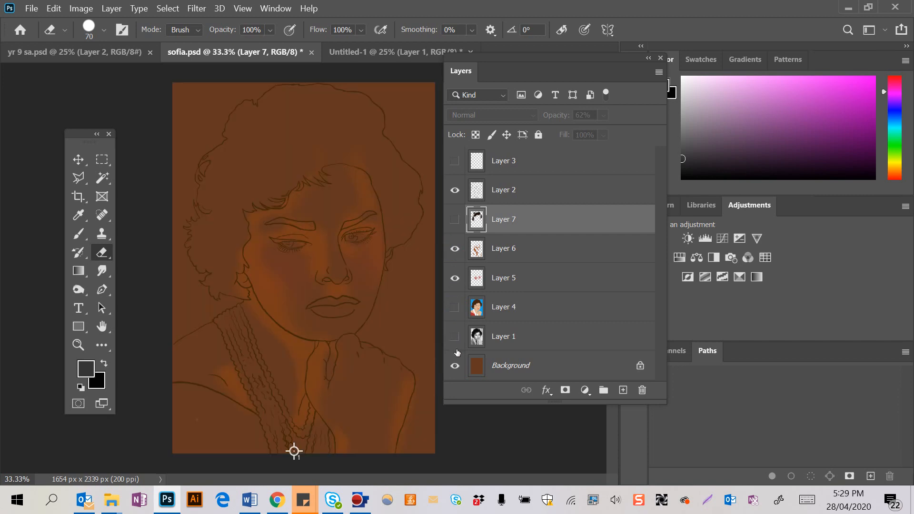
{"action": "left_click", "coordinate": [455, 337]}
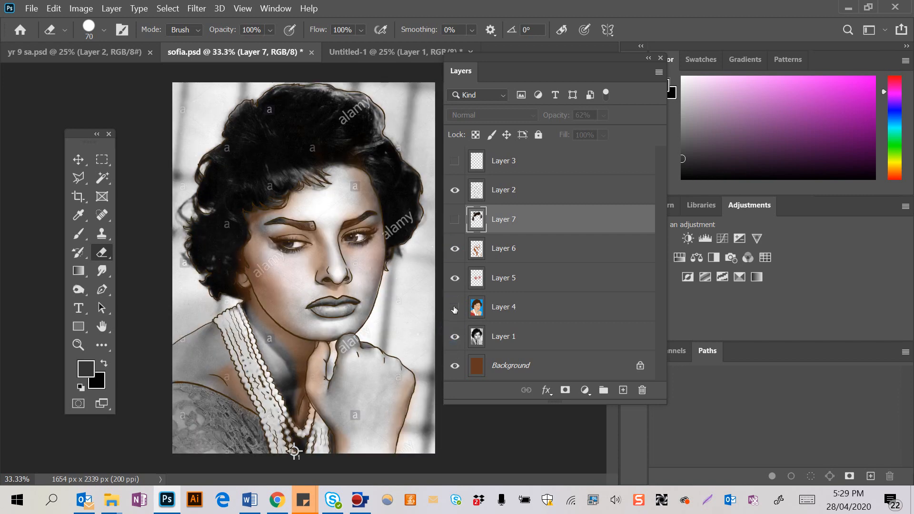
{"action": "left_click", "coordinate": [455, 307]}
{"action": "left_click", "coordinate": [455, 219]}
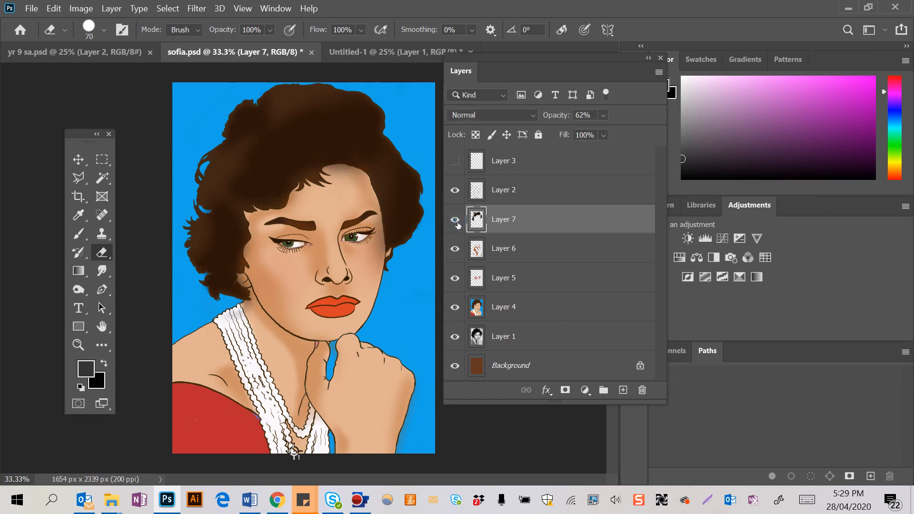
{"action": "left_click", "coordinate": [456, 337]}
{"action": "left_click", "coordinate": [456, 336]}
{"action": "left_click", "coordinate": [455, 337]}
{"action": "left_click", "coordinate": [450, 164]}
Return to the Untitled-1 document, add a new empty layer above the portrait photo and move the Layers panel clear of the face.
{"action": "left_click", "coordinate": [398, 53]}
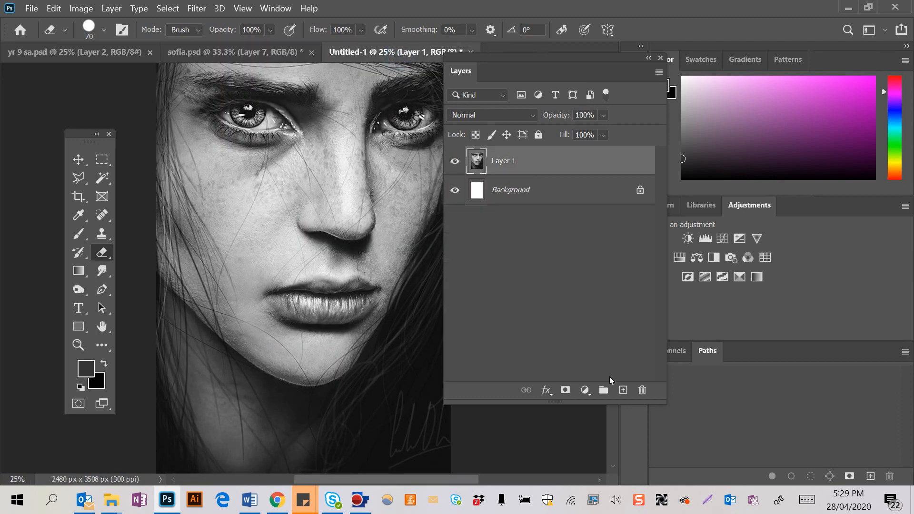
{"action": "left_click", "coordinate": [623, 390]}
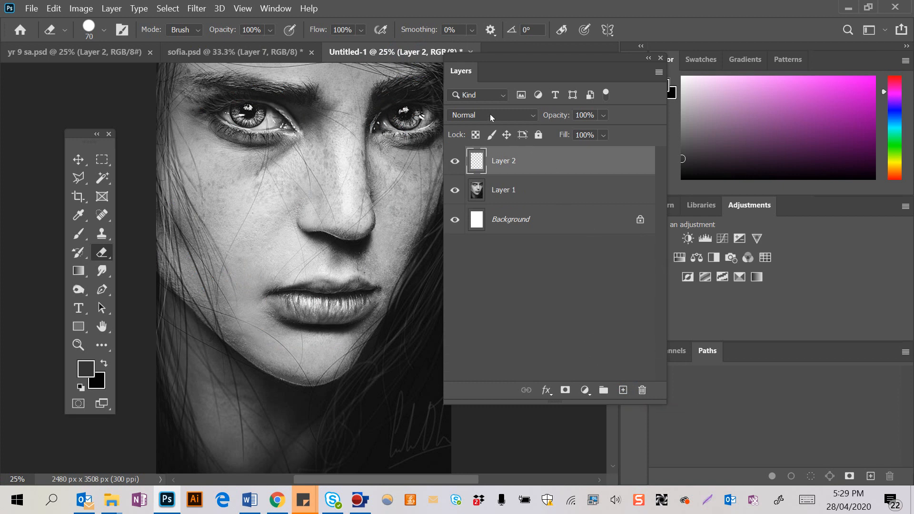
{"action": "left_click_drag", "start_coordinate": [470, 72], "coordinate": [522, 130]}
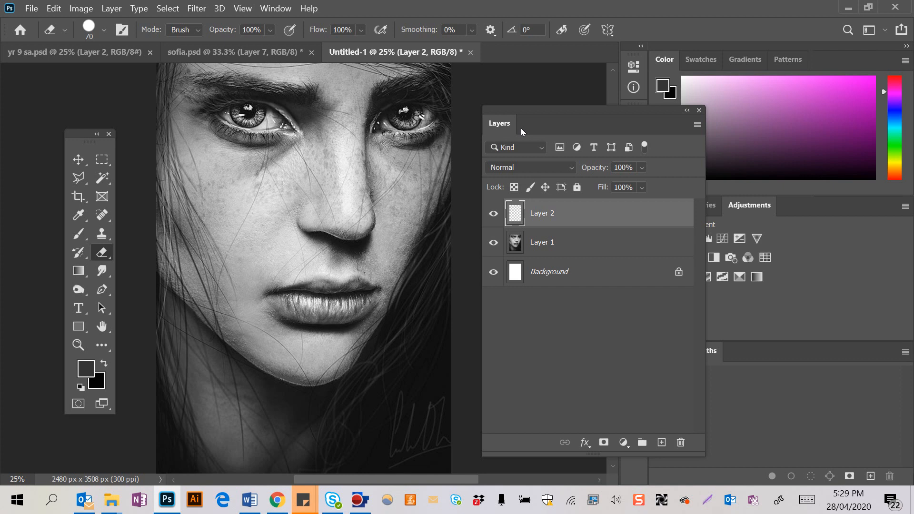
Activate the Brush tool and choose the Hard Round Pressure Size preset from General Brushes at 50 px.
{"action": "left_click", "coordinate": [78, 234]}
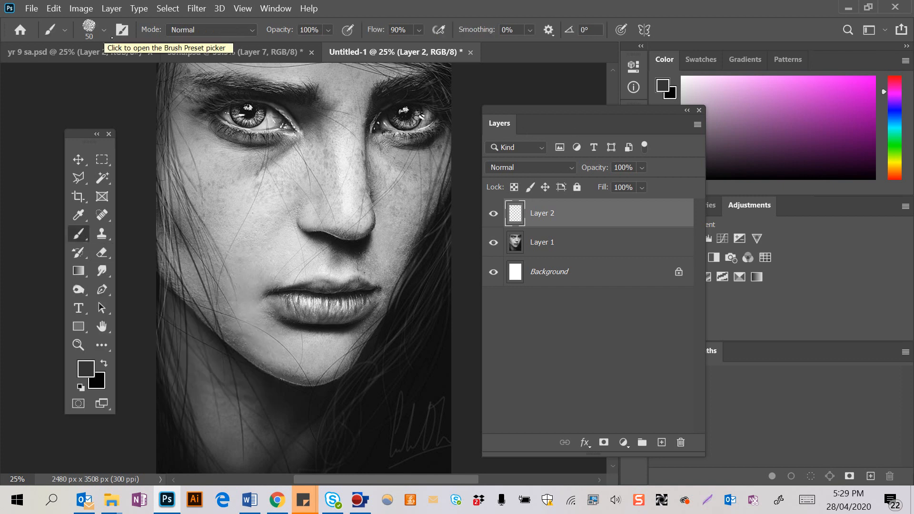
{"action": "left_click", "coordinate": [103, 30]}
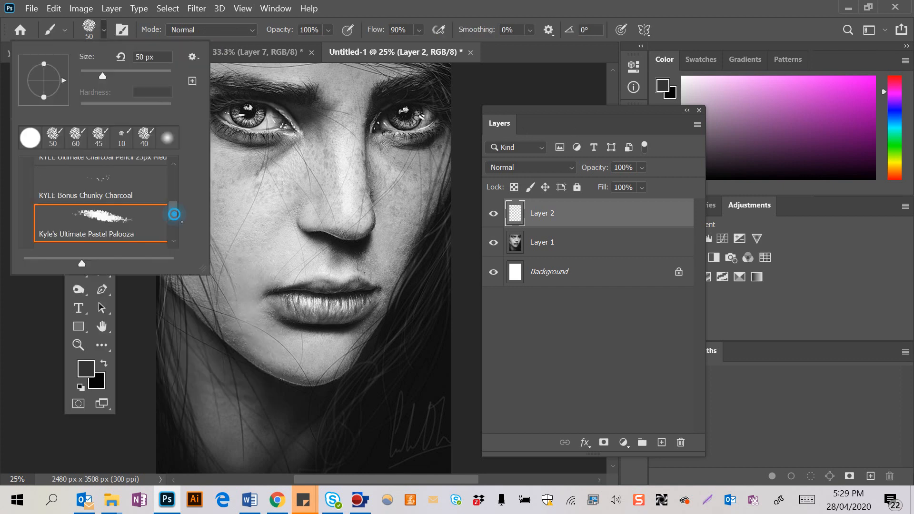
{"action": "scroll", "coordinate": [175, 209], "scroll_direction": "up", "scroll_amount": 5}
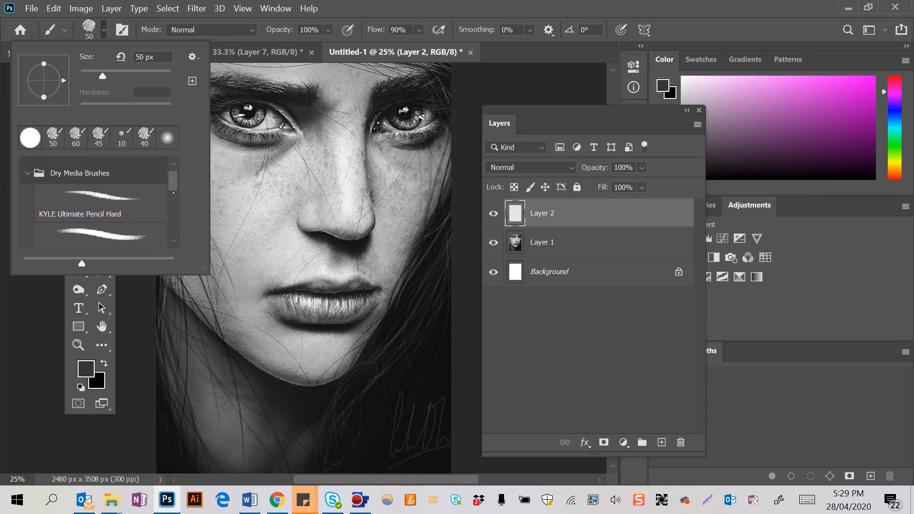
{"action": "scroll", "coordinate": [147, 183], "scroll_direction": "up", "scroll_amount": 1}
{"action": "left_click", "coordinate": [27, 167]}
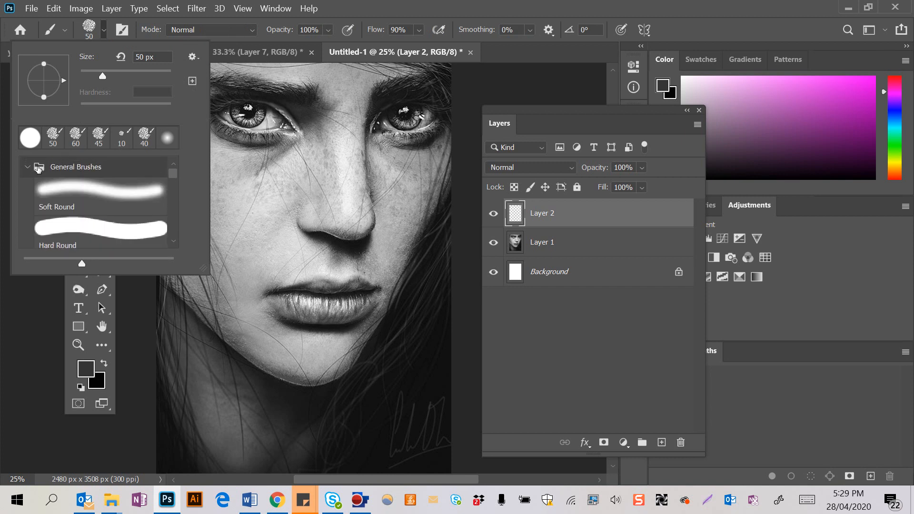
{"action": "scroll", "coordinate": [180, 185], "scroll_direction": "down", "scroll_amount": 4}
{"action": "scroll", "coordinate": [178, 188], "scroll_direction": "up", "scroll_amount": 3}
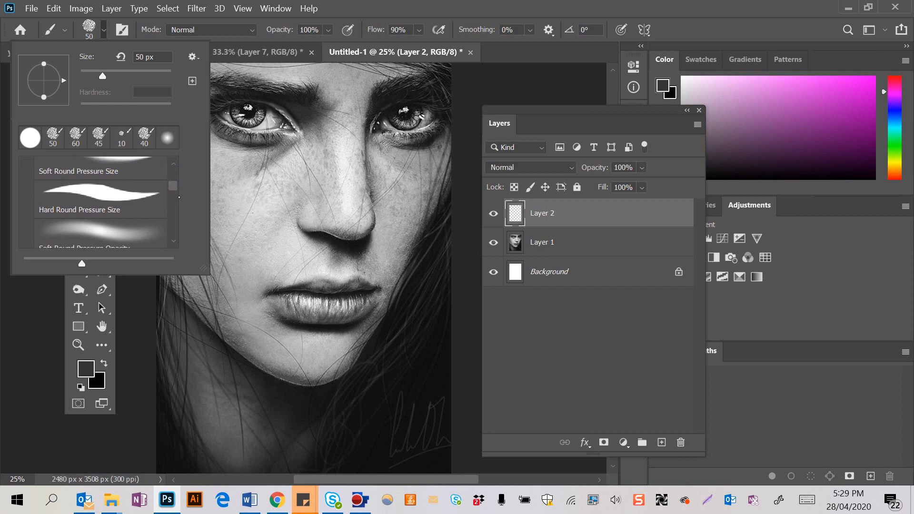
{"action": "scroll", "coordinate": [177, 190], "scroll_direction": "down", "scroll_amount": 4}
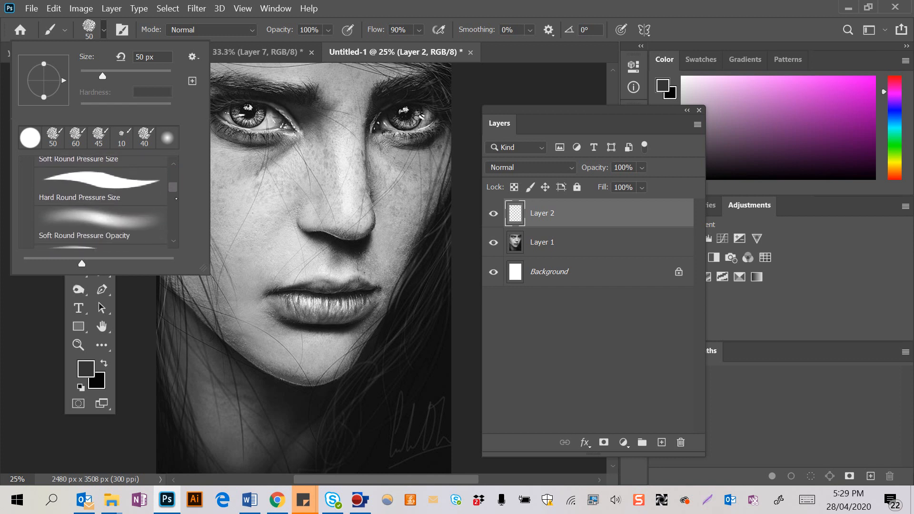
{"action": "scroll", "coordinate": [177, 205], "scroll_direction": "down", "scroll_amount": 3}
{"action": "left_click", "coordinate": [138, 200]}
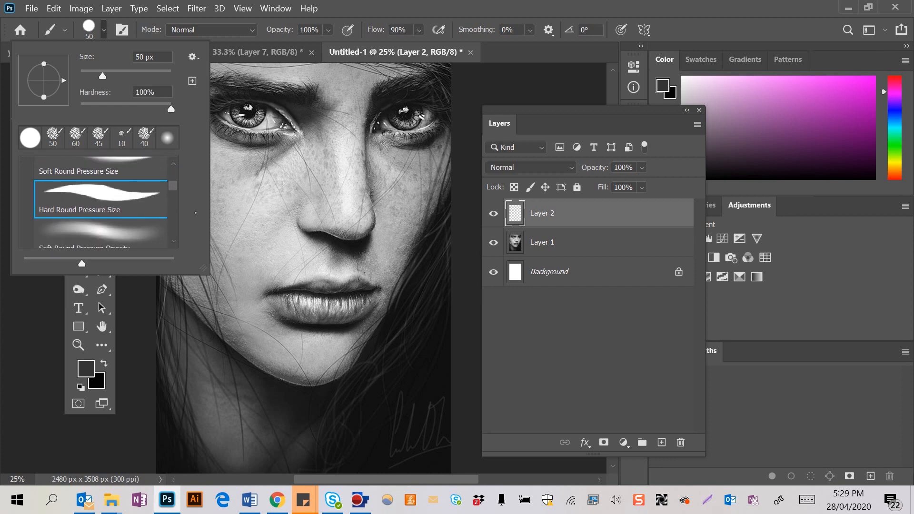
Paint several curved test strokes over the cheek with the pressure-sensitive brush and undo them all.
{"action": "left_click", "coordinate": [287, 243]}
{"action": "left_click_drag", "start_coordinate": [292, 241], "coordinate": [233, 242]}
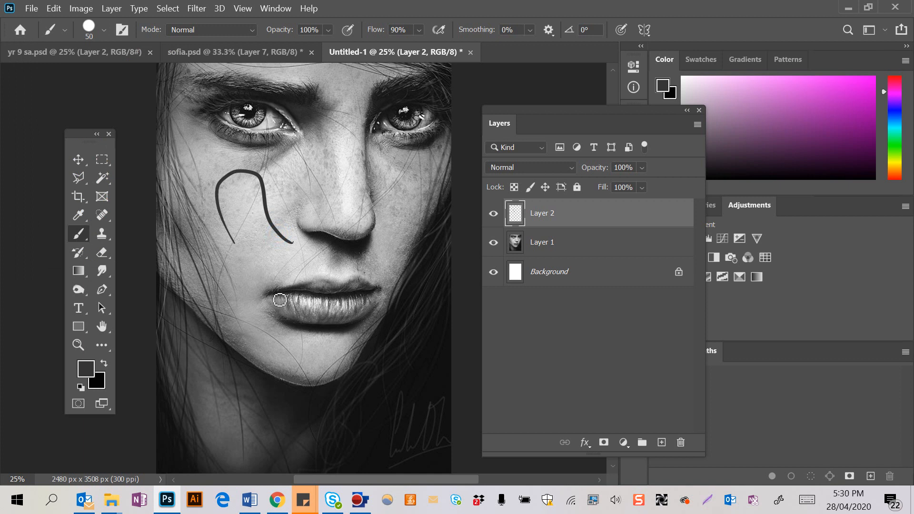
{"action": "left_click_drag", "start_coordinate": [264, 291], "coordinate": [247, 195]}
{"action": "left_click_drag", "start_coordinate": [277, 227], "coordinate": [222, 361]}
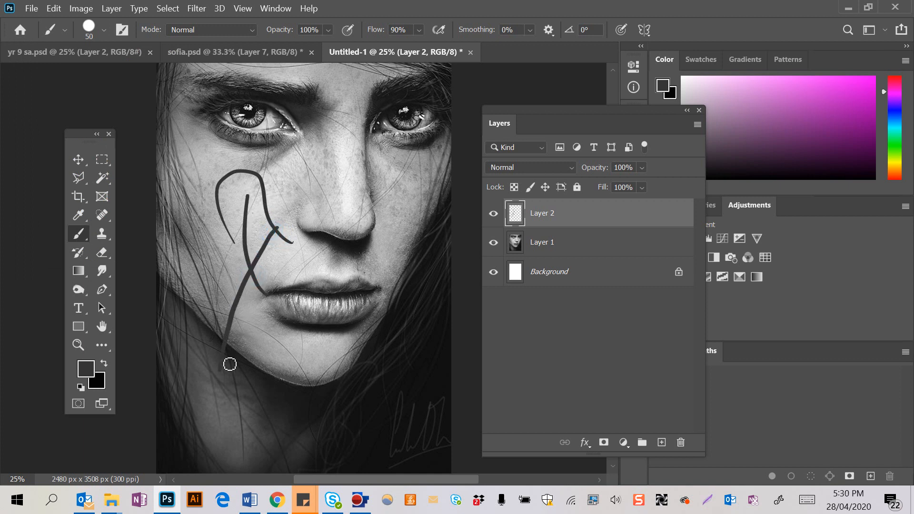
{"action": "left_click_drag", "start_coordinate": [222, 177], "coordinate": [220, 304]}
{"action": "key", "text": "ctrl+z"}
{"action": "key", "text": "ctrl+z"}
{"action": "key", "text": "ctrl+z"}
{"action": "key", "text": "ctrl+z"}
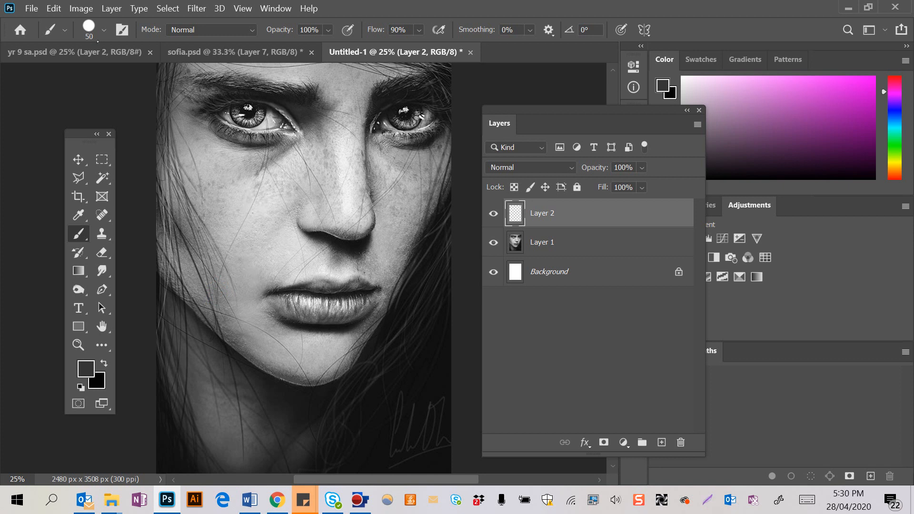
Choose the Hard Round brush preset at 50 px, try it with a looping stroke on the cheek and undo the stroke.
{"action": "left_click", "coordinate": [100, 29]}
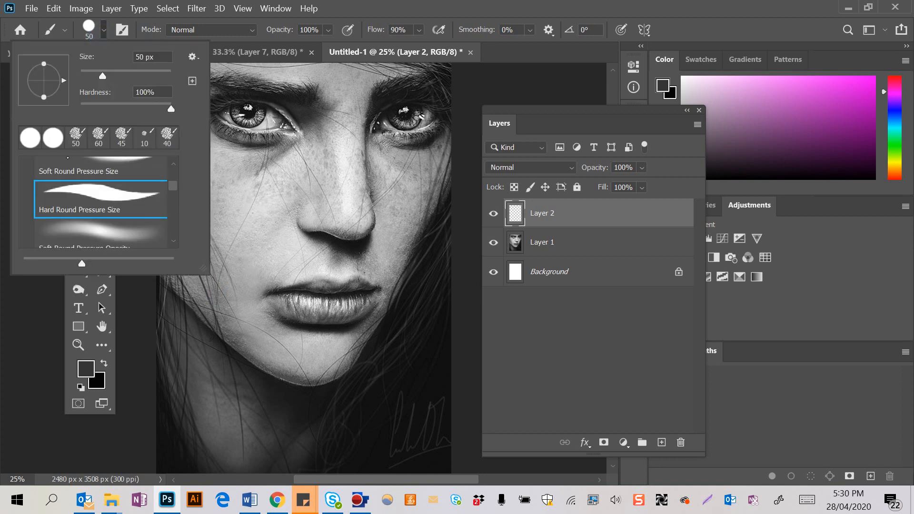
{"action": "left_click_drag", "start_coordinate": [174, 187], "coordinate": [187, 167]}
{"action": "left_click", "coordinate": [57, 246]}
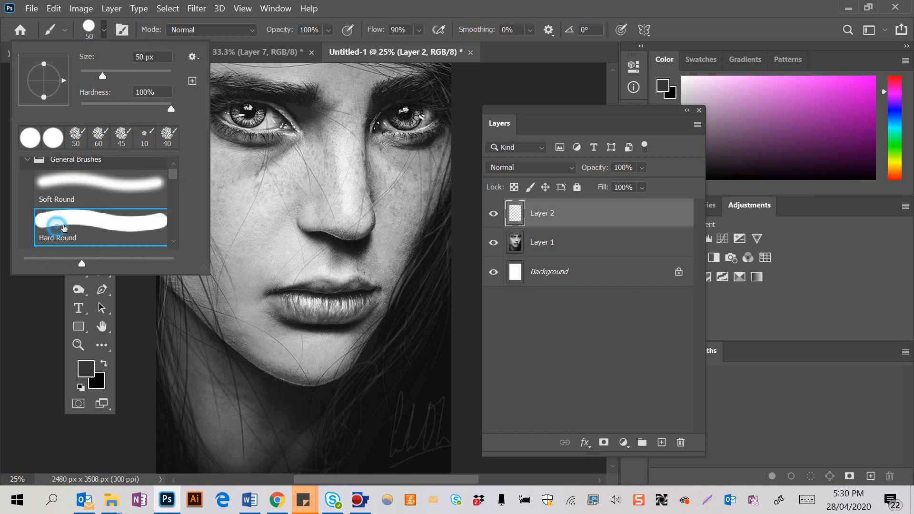
{"action": "left_click_drag", "start_coordinate": [269, 248], "coordinate": [222, 188]}
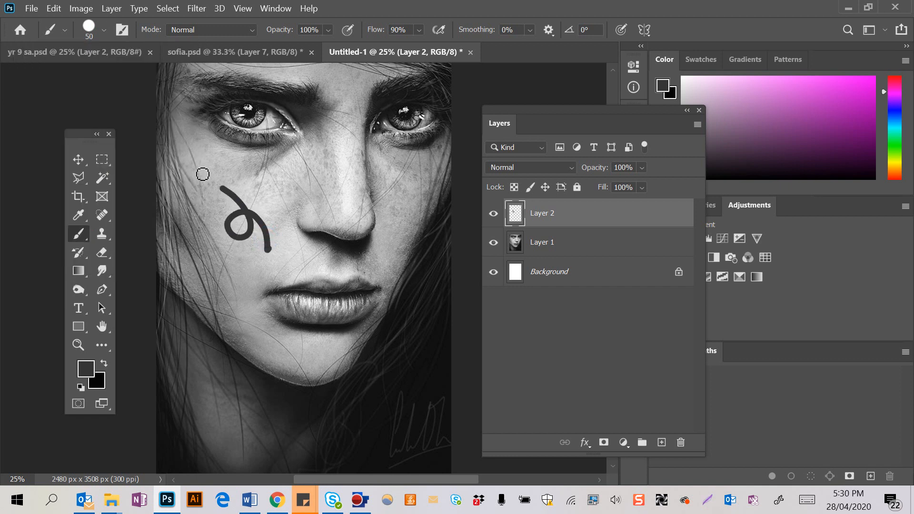
{"action": "key", "text": "ctrl+z"}
Reduce the brush size to 25 px in stages, comparing line thickness with diagonal test strokes on the cheek, and undo the strokes.
{"action": "key", "text": "bracketleft"}
{"action": "key", "text": "bracketleft"}
{"action": "key", "text": "bracketleft"}
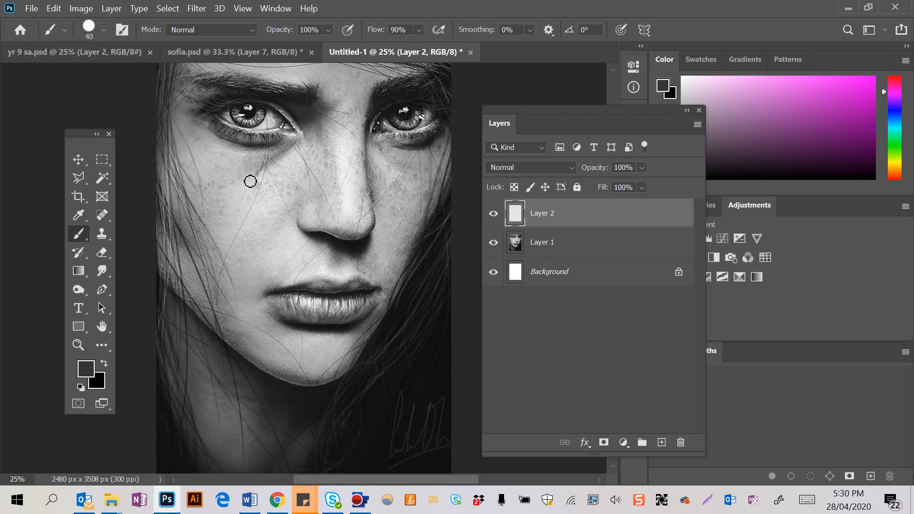
{"action": "left_click_drag", "start_coordinate": [264, 217], "coordinate": [213, 157]}
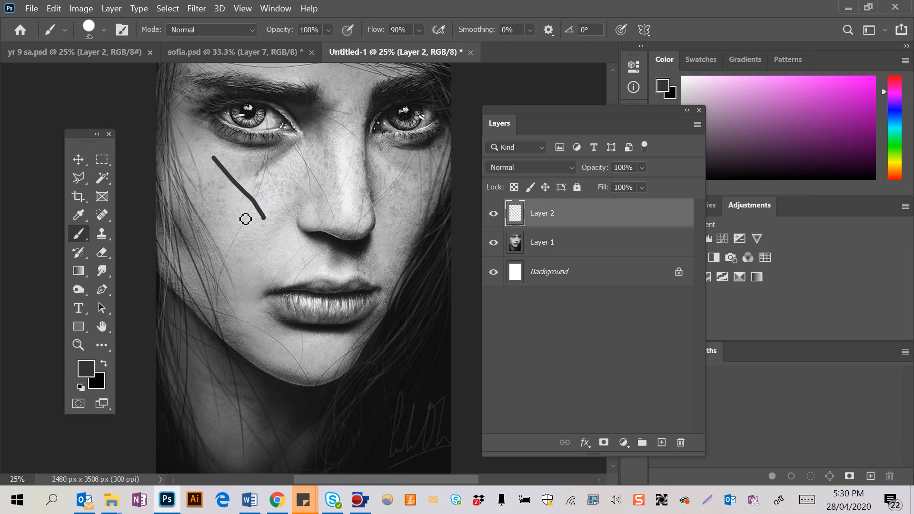
{"action": "left_click_drag", "start_coordinate": [246, 224], "coordinate": [197, 174]}
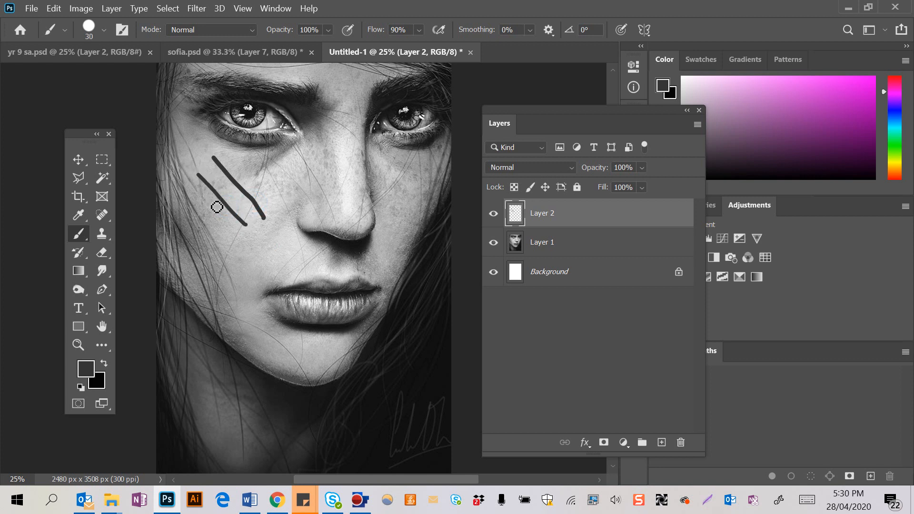
{"action": "key", "text": "bracketleft"}
{"action": "left_click_drag", "start_coordinate": [227, 229], "coordinate": [190, 187]}
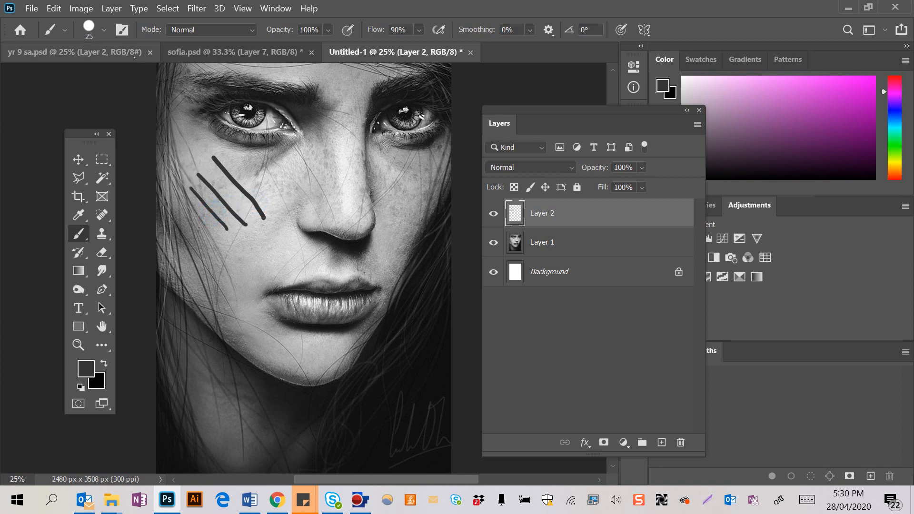
{"action": "key", "text": "ctrl+z"}
{"action": "key", "text": "ctrl+z"}
{"action": "key", "text": "ctrl+z"}
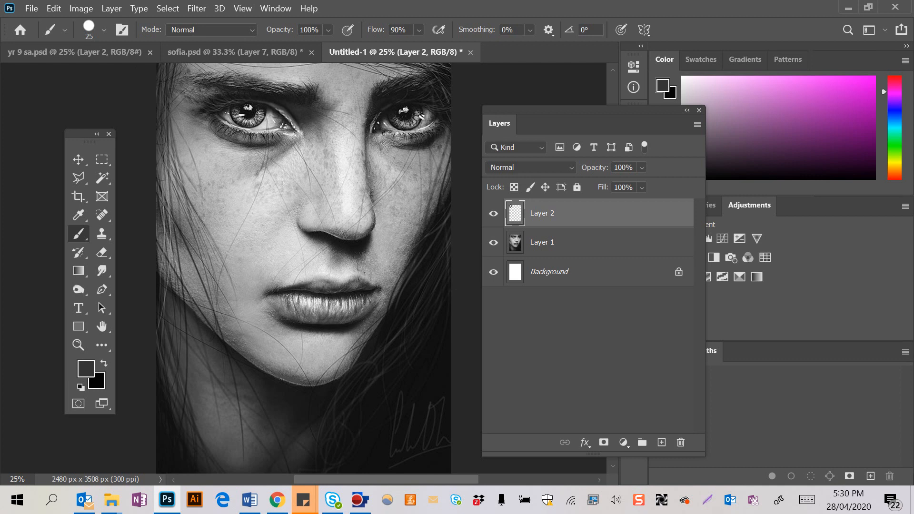
Undo a dark trial stroke on the left eyebrow, set the foreground colour to light pink and outline that eyebrow.
{"action": "left_click_drag", "start_coordinate": [316, 95], "coordinate": [217, 74]}
{"action": "key", "text": "ctrl+z"}
{"action": "left_click", "coordinate": [778, 84]}
{"action": "mouse_move", "coordinate": [318, 87]}
{"action": "left_mouse_down"}
{"action": "mouse_move", "coordinate": [197, 91]}
{"action": "mouse_move", "coordinate": [316, 94]}
{"action": "mouse_move", "coordinate": [259, 83]}
{"action": "mouse_move", "coordinate": [193, 83]}
{"action": "left_mouse_up"}
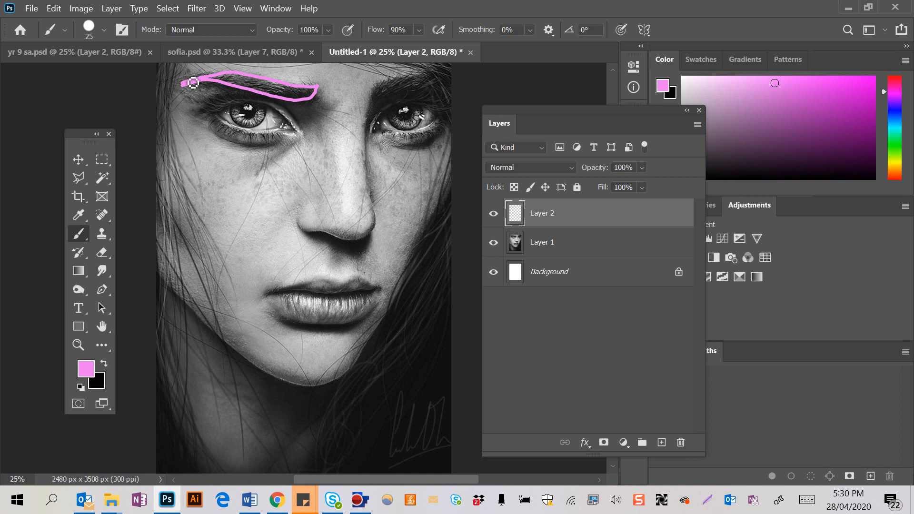
Trace the left eye's lids, iris, pupil and lashes in pink and add diagonal hair lines inside the eyebrow above it.
{"action": "mouse_move", "coordinate": [299, 137]}
{"action": "left_mouse_down"}
{"action": "mouse_move", "coordinate": [279, 117]}
{"action": "mouse_move", "coordinate": [236, 104]}
{"action": "mouse_move", "coordinate": [215, 114]}
{"action": "mouse_move", "coordinate": [259, 137]}
{"action": "mouse_move", "coordinate": [305, 132]}
{"action": "mouse_move", "coordinate": [276, 110]}
{"action": "mouse_move", "coordinate": [219, 99]}
{"action": "mouse_move", "coordinate": [218, 126]}
{"action": "mouse_move", "coordinate": [195, 105]}
{"action": "mouse_move", "coordinate": [225, 103]}
{"action": "mouse_move", "coordinate": [260, 126]}
{"action": "mouse_move", "coordinate": [266, 117]}
{"action": "mouse_move", "coordinate": [246, 117]}
{"action": "mouse_move", "coordinate": [267, 109]}
{"action": "mouse_move", "coordinate": [225, 95]}
{"action": "mouse_move", "coordinate": [245, 97]}
{"action": "left_mouse_up"}
{"action": "left_click_drag", "start_coordinate": [256, 104], "coordinate": [268, 96]}
{"action": "mouse_move", "coordinate": [280, 114]}
{"action": "left_mouse_down"}
{"action": "mouse_move", "coordinate": [295, 98]}
{"action": "mouse_move", "coordinate": [284, 97]}
{"action": "left_mouse_up"}
{"action": "left_click_drag", "start_coordinate": [238, 73], "coordinate": [264, 91]}
{"action": "mouse_move", "coordinate": [209, 118]}
{"action": "left_mouse_down"}
{"action": "mouse_move", "coordinate": [227, 132]}
{"action": "mouse_move", "coordinate": [275, 136]}
{"action": "left_mouse_up"}
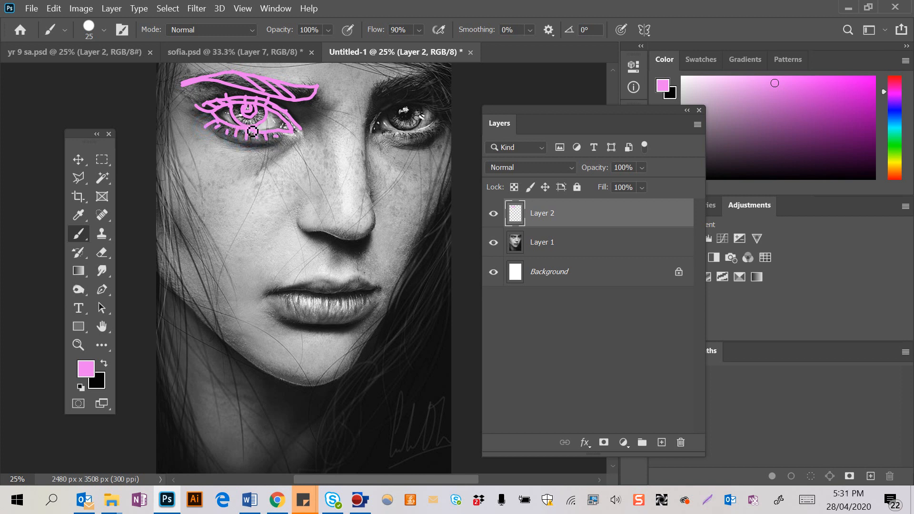
Trace the nose's lower edge and right side in pink, undo the circle around the nostril, and outline and hatch the right eyebrow.
{"action": "mouse_move", "coordinate": [302, 210]}
{"action": "left_mouse_down"}
{"action": "mouse_move", "coordinate": [312, 241]}
{"action": "mouse_move", "coordinate": [363, 247]}
{"action": "mouse_move", "coordinate": [371, 231]}
{"action": "left_mouse_up"}
{"action": "left_click_drag", "start_coordinate": [378, 87], "coordinate": [373, 245]}
{"action": "mouse_move", "coordinate": [363, 210]}
{"action": "left_mouse_down"}
{"action": "mouse_move", "coordinate": [380, 238]}
{"action": "mouse_move", "coordinate": [371, 216]}
{"action": "left_mouse_up"}
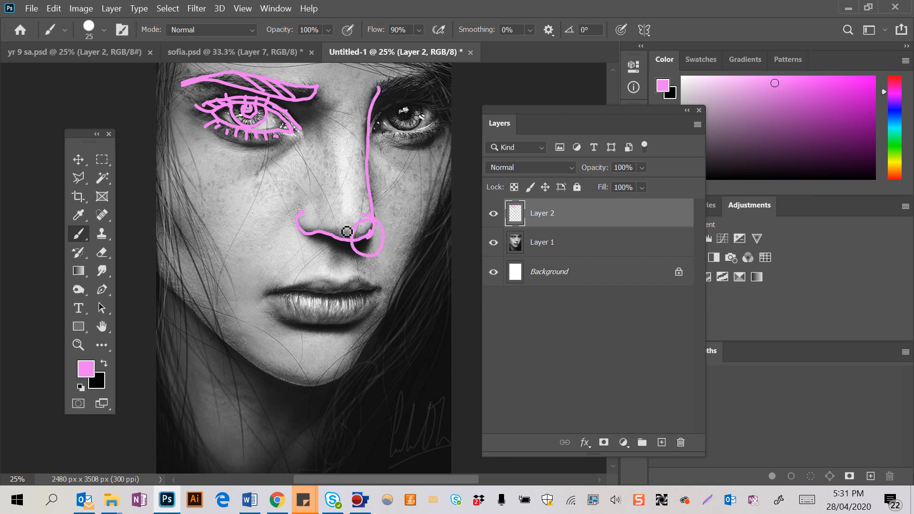
{"action": "key", "text": "ctrl+z"}
{"action": "mouse_move", "coordinate": [379, 87]}
{"action": "left_mouse_down"}
{"action": "mouse_move", "coordinate": [434, 81]}
{"action": "mouse_move", "coordinate": [461, 95]}
{"action": "mouse_move", "coordinate": [418, 100]}
{"action": "mouse_move", "coordinate": [440, 88]}
{"action": "mouse_move", "coordinate": [452, 95]}
{"action": "mouse_move", "coordinate": [433, 78]}
{"action": "left_mouse_up"}
{"action": "left_click_drag", "start_coordinate": [438, 78], "coordinate": [450, 82]}
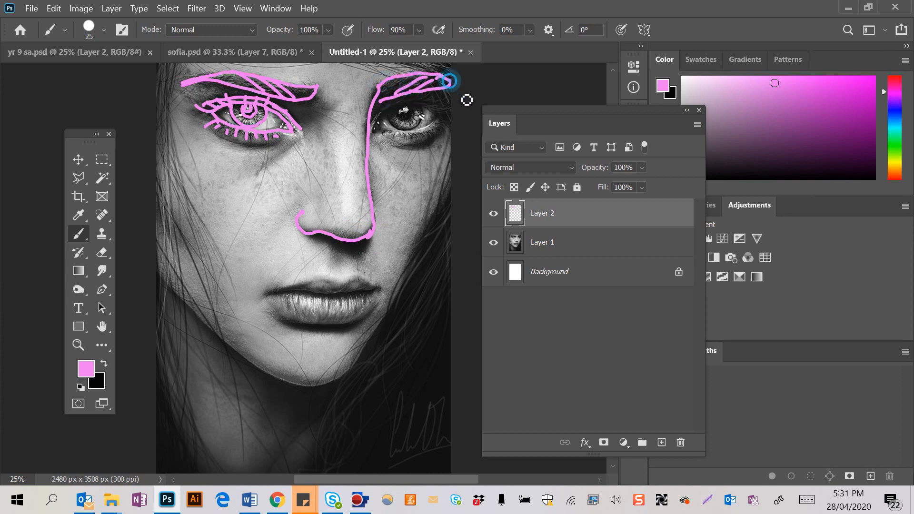
Trace the right eye's lids, iris and pupil in pink and add the lashes and the crease beneath it.
{"action": "mouse_move", "coordinate": [371, 132]}
{"action": "left_mouse_down"}
{"action": "mouse_move", "coordinate": [415, 107]}
{"action": "mouse_move", "coordinate": [448, 114]}
{"action": "mouse_move", "coordinate": [417, 103]}
{"action": "mouse_move", "coordinate": [454, 115]}
{"action": "mouse_move", "coordinate": [449, 99]}
{"action": "mouse_move", "coordinate": [438, 107]}
{"action": "mouse_move", "coordinate": [452, 96]}
{"action": "mouse_move", "coordinate": [435, 105]}
{"action": "mouse_move", "coordinate": [419, 89]}
{"action": "left_mouse_up"}
{"action": "mouse_move", "coordinate": [404, 102]}
{"action": "left_mouse_down"}
{"action": "mouse_move", "coordinate": [394, 122]}
{"action": "mouse_move", "coordinate": [405, 136]}
{"action": "mouse_move", "coordinate": [433, 128]}
{"action": "mouse_move", "coordinate": [427, 105]}
{"action": "left_mouse_up"}
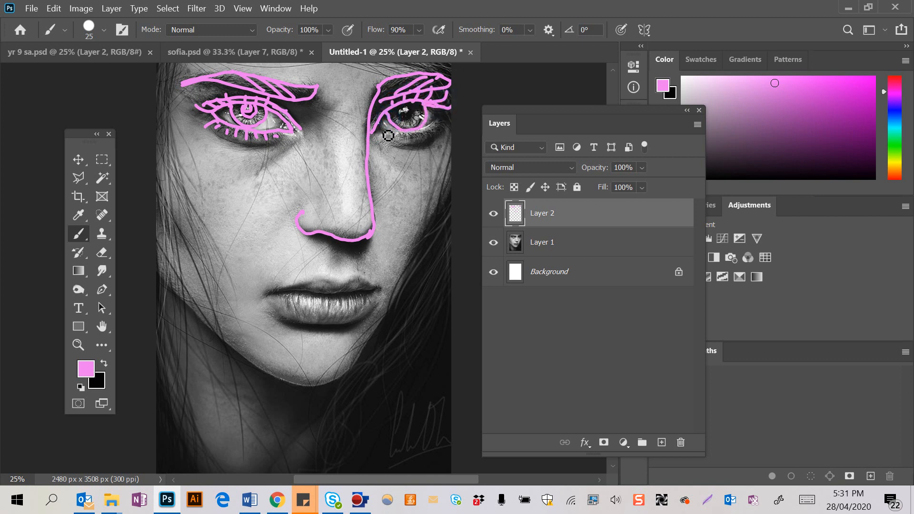
{"action": "mouse_move", "coordinate": [372, 136]}
{"action": "left_mouse_down"}
{"action": "mouse_move", "coordinate": [433, 134]}
{"action": "mouse_move", "coordinate": [447, 119]}
{"action": "mouse_move", "coordinate": [435, 120]}
{"action": "mouse_move", "coordinate": [422, 140]}
{"action": "mouse_move", "coordinate": [437, 146]}
{"action": "mouse_move", "coordinate": [452, 133]}
{"action": "mouse_move", "coordinate": [422, 142]}
{"action": "mouse_move", "coordinate": [425, 154]}
{"action": "mouse_move", "coordinate": [408, 148]}
{"action": "mouse_move", "coordinate": [403, 125]}
{"action": "mouse_move", "coordinate": [419, 117]}
{"action": "mouse_move", "coordinate": [407, 116]}
{"action": "mouse_move", "coordinate": [422, 101]}
{"action": "mouse_move", "coordinate": [405, 140]}
{"action": "mouse_move", "coordinate": [436, 148]}
{"action": "mouse_move", "coordinate": [409, 144]}
{"action": "left_mouse_up"}
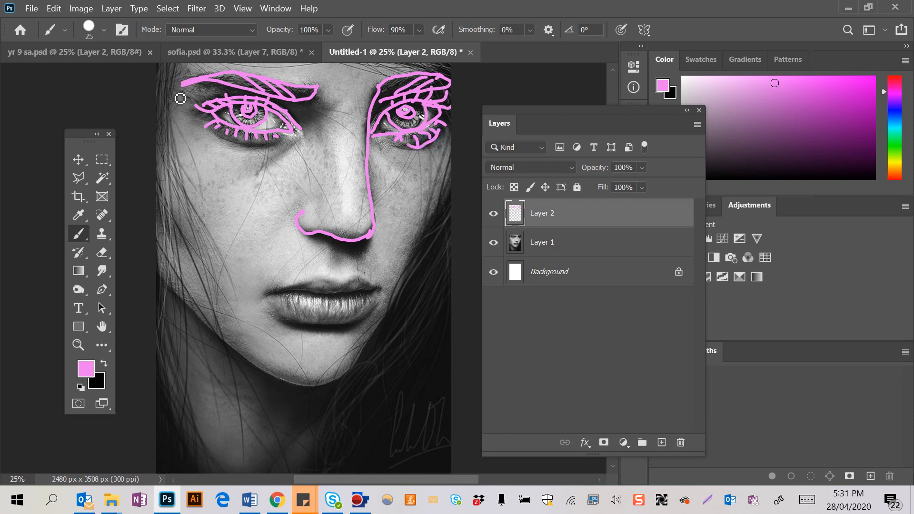
Trace the jawline in pink from both edges of the face down to the chin.
{"action": "mouse_move", "coordinate": [159, 276]}
{"action": "left_mouse_down"}
{"action": "mouse_move", "coordinate": [258, 366]}
{"action": "mouse_move", "coordinate": [315, 379]}
{"action": "left_mouse_up"}
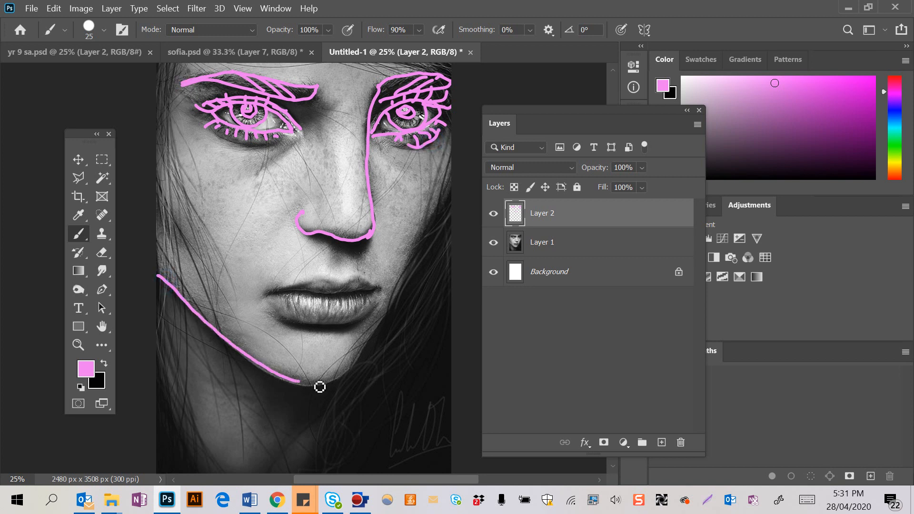
{"action": "mouse_move", "coordinate": [450, 175]}
{"action": "left_mouse_down"}
{"action": "mouse_move", "coordinate": [392, 315]}
{"action": "mouse_move", "coordinate": [342, 379]}
{"action": "mouse_move", "coordinate": [303, 374]}
{"action": "mouse_move", "coordinate": [309, 402]}
{"action": "mouse_move", "coordinate": [297, 387]}
{"action": "left_mouse_up"}
{"action": "key", "text": "ctrl+z"}
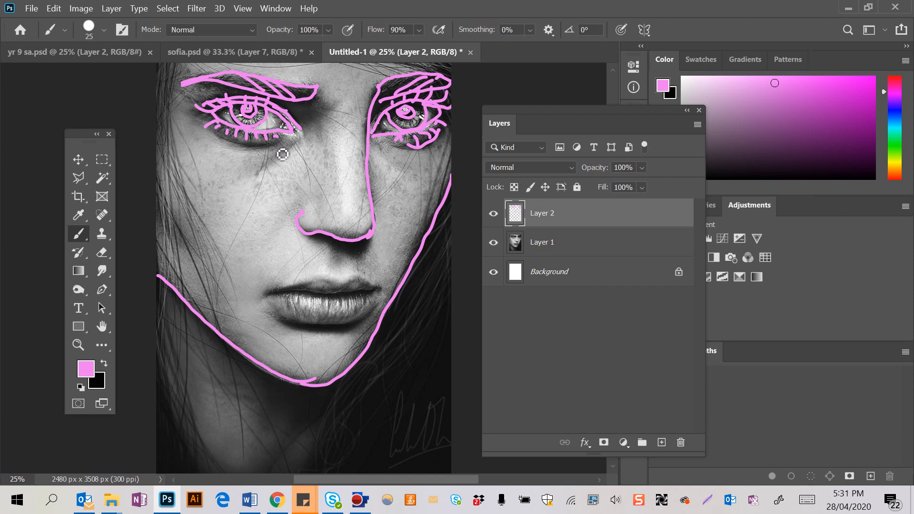
Add a curved pink line beneath the left eye and check the tracing with the Layer 1 photo temporarily hidden.
{"action": "left_click_drag", "start_coordinate": [277, 144], "coordinate": [215, 142]}
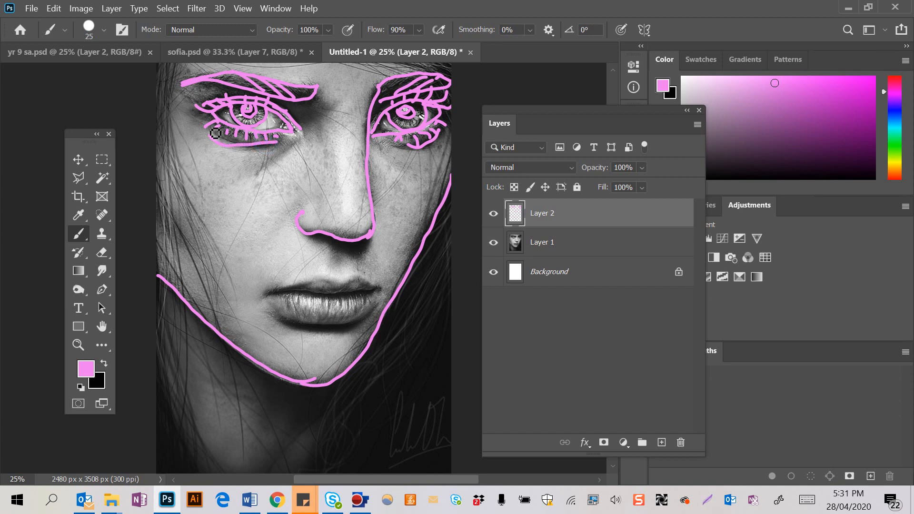
{"action": "left_click", "coordinate": [493, 242]}
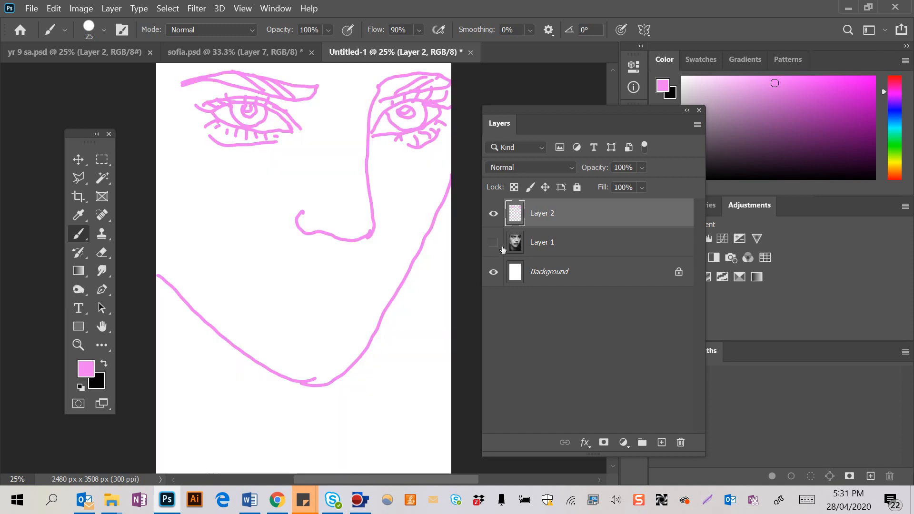
{"action": "left_click", "coordinate": [499, 239]}
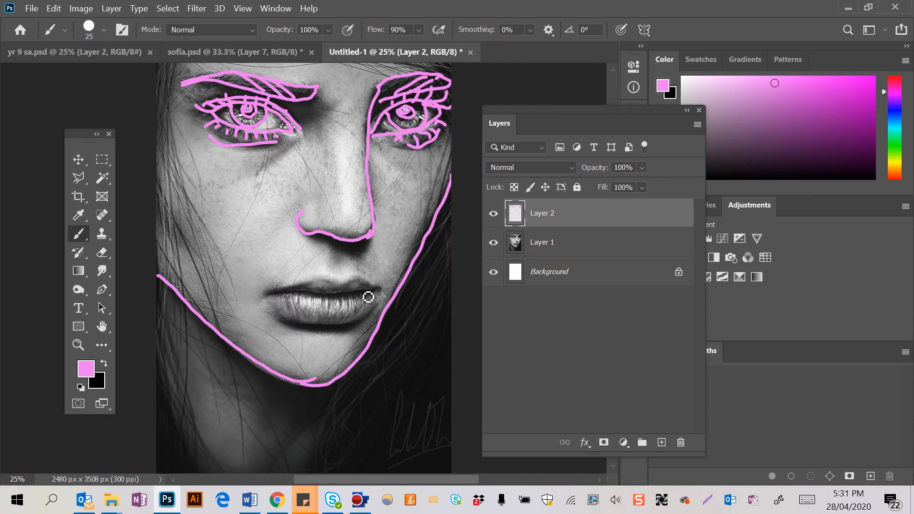
Outline the upper lip, the line between the lips and the lower lip in pink.
{"action": "left_click_drag", "start_coordinate": [381, 288], "coordinate": [266, 291]}
{"action": "mouse_move", "coordinate": [380, 289]}
{"action": "left_mouse_down"}
{"action": "mouse_move", "coordinate": [333, 281]}
{"action": "mouse_move", "coordinate": [296, 295]}
{"action": "mouse_move", "coordinate": [285, 322]}
{"action": "mouse_move", "coordinate": [336, 324]}
{"action": "mouse_move", "coordinate": [377, 304]}
{"action": "left_mouse_up"}
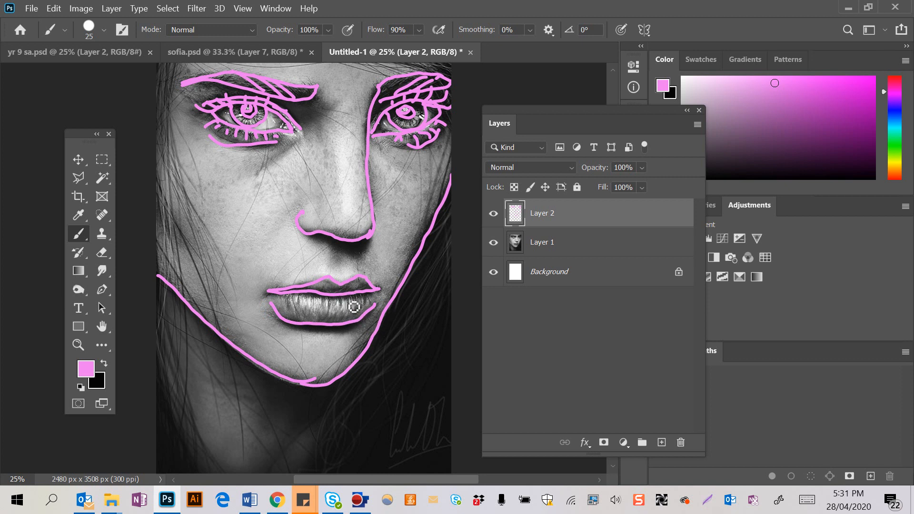
Try short vertical crease lines on the lower lip and undo them.
{"action": "left_click_drag", "start_coordinate": [346, 299], "coordinate": [342, 311]}
{"action": "mouse_move", "coordinate": [330, 298]}
{"action": "left_mouse_down"}
{"action": "mouse_move", "coordinate": [333, 314]}
{"action": "mouse_move", "coordinate": [321, 314]}
{"action": "left_mouse_up"}
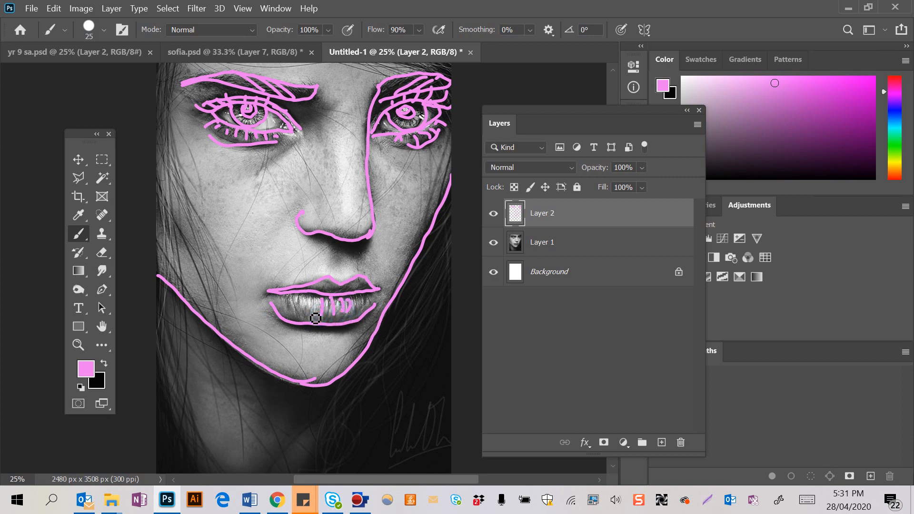
{"action": "key", "text": "ctrl+z"}
{"action": "key", "text": "ctrl+z"}
{"action": "key", "text": "ctrl+z"}
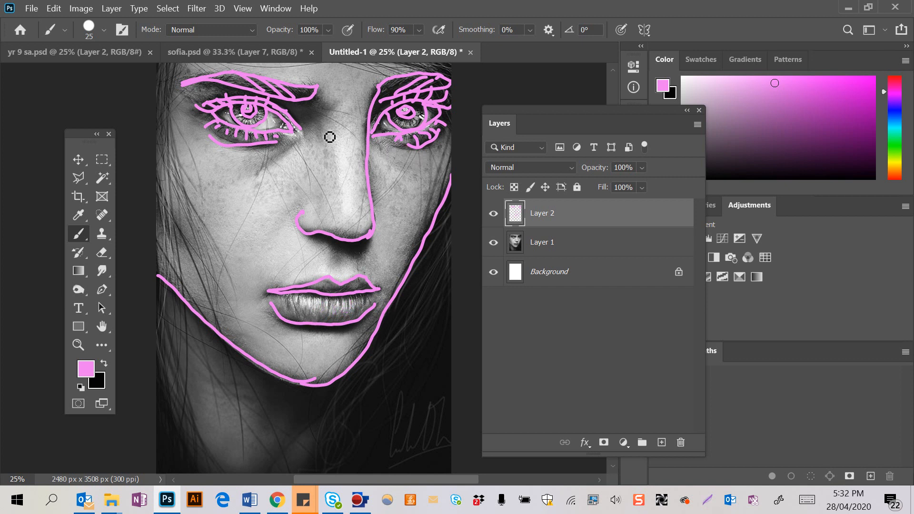
Trace the hair edge from the forehead's left side down past the jaw, plus the hairline across the upper right forehead.
{"action": "scroll", "coordinate": [266, 144], "scroll_direction": "up", "scroll_amount": 2}
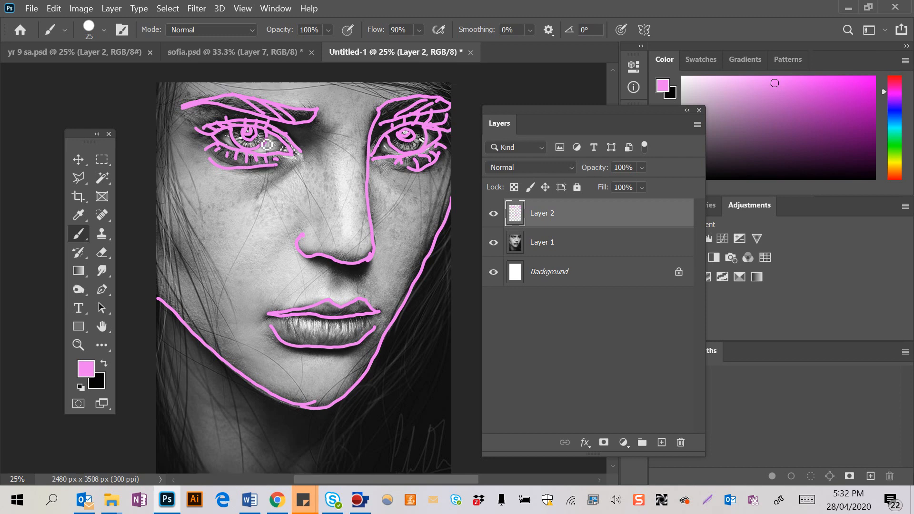
{"action": "key", "text": "ctrl+minus"}
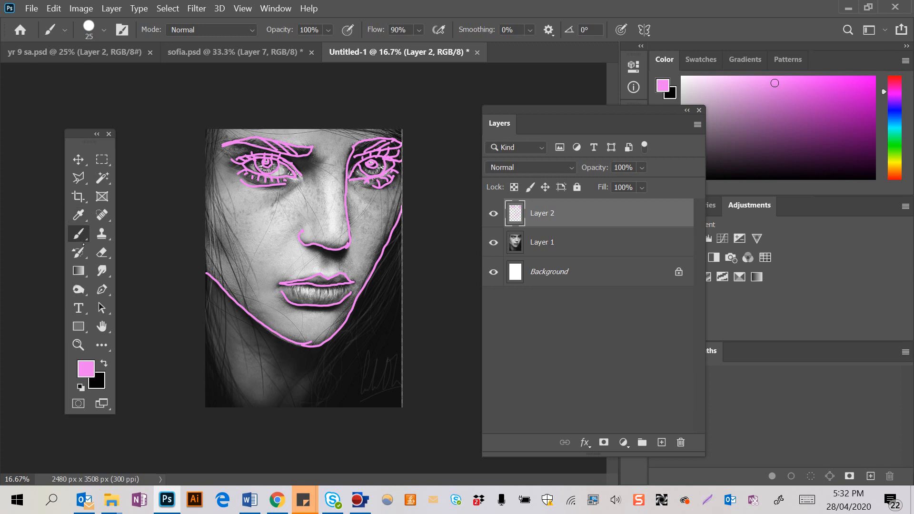
{"action": "left_click_drag", "start_coordinate": [216, 129], "coordinate": [238, 253]}
{"action": "mouse_move", "coordinate": [236, 289]}
{"action": "left_mouse_down"}
{"action": "mouse_move", "coordinate": [216, 235]}
{"action": "mouse_move", "coordinate": [226, 335]}
{"action": "mouse_move", "coordinate": [254, 415]}
{"action": "left_mouse_up"}
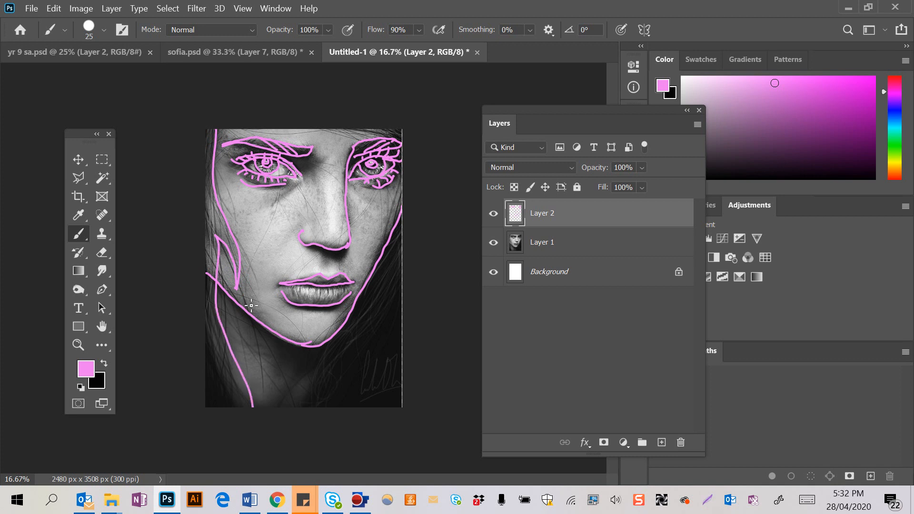
{"action": "left_click_drag", "start_coordinate": [302, 119], "coordinate": [423, 173]}
Draw long pink hair strands on the right side of the face, running from the cheek and jaw down to the page bottom.
{"action": "left_click_drag", "start_coordinate": [412, 219], "coordinate": [363, 331]}
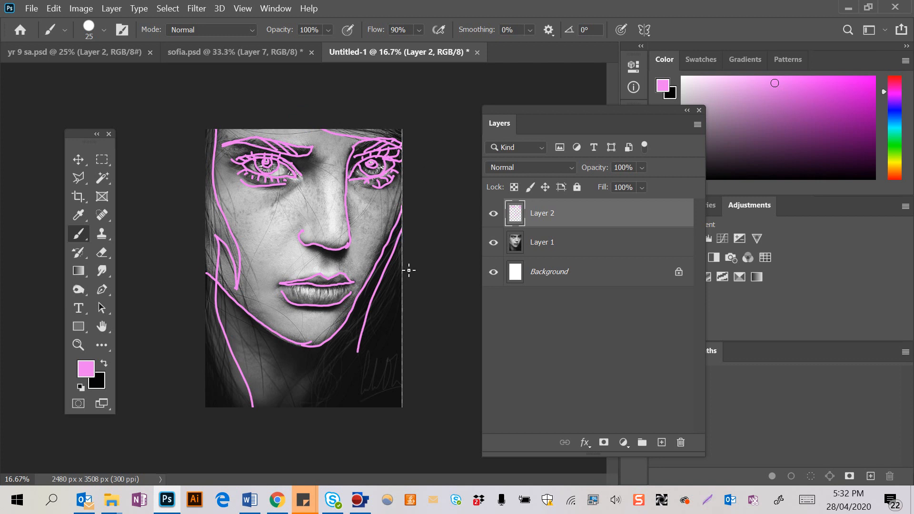
{"action": "left_click_drag", "start_coordinate": [409, 270], "coordinate": [364, 410]}
{"action": "left_click_drag", "start_coordinate": [361, 310], "coordinate": [322, 422]}
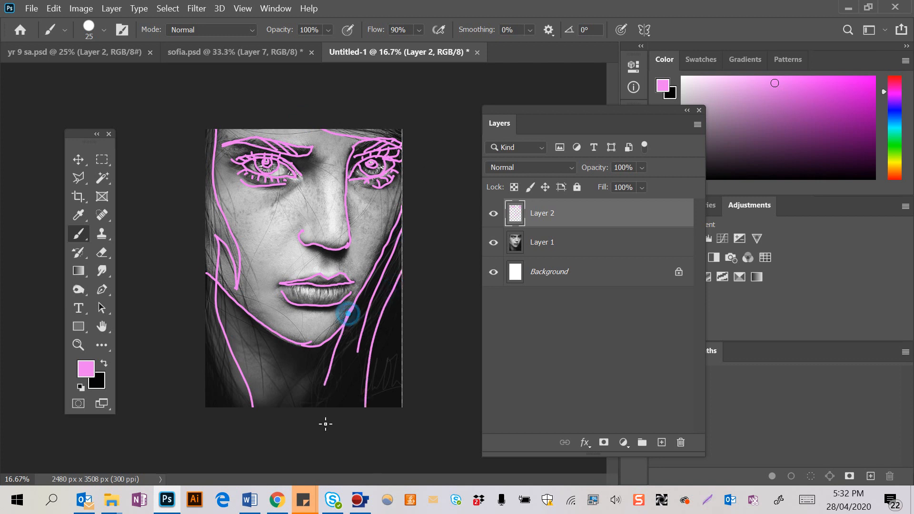
{"action": "left_click_drag", "start_coordinate": [404, 321], "coordinate": [386, 417]}
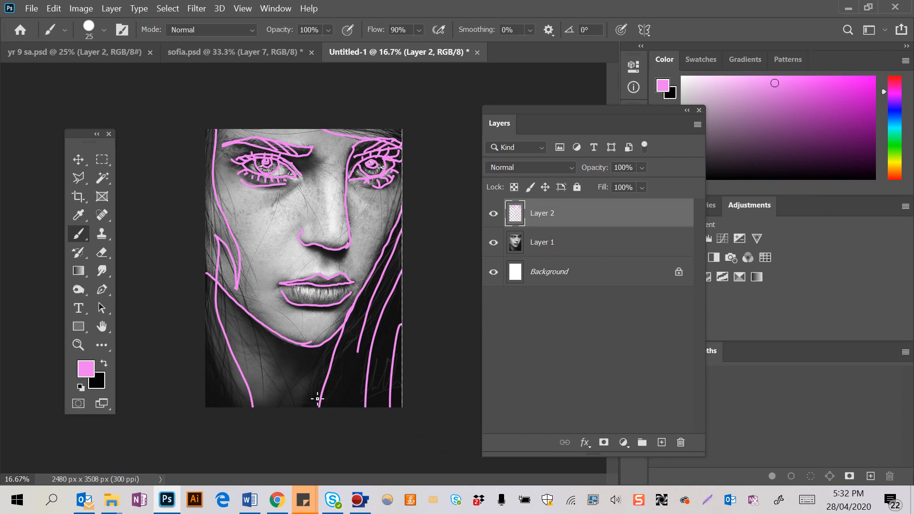
Add hair strands along the left edge of the page and erase the piece of jawline that crosses the hair.
{"action": "left_click_drag", "start_coordinate": [207, 327], "coordinate": [221, 407]}
{"action": "left_click_drag", "start_coordinate": [206, 368], "coordinate": [214, 407]}
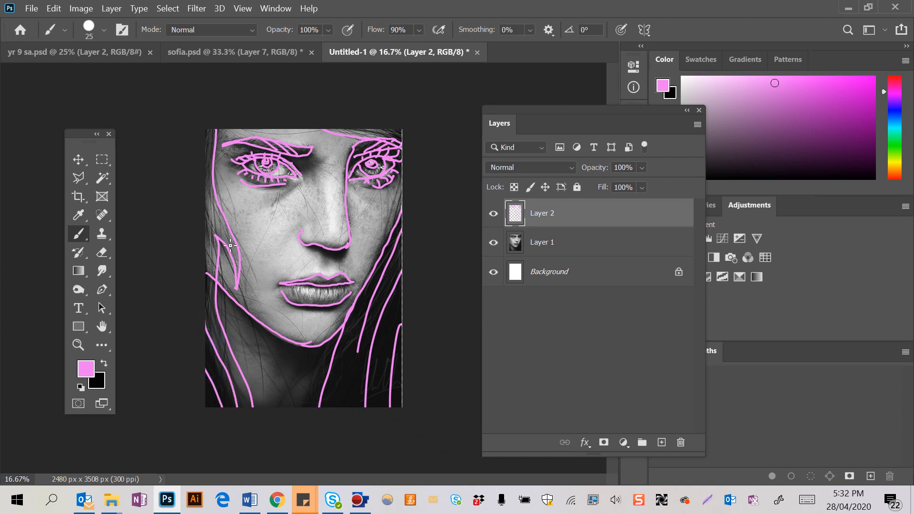
{"action": "left_click_drag", "start_coordinate": [207, 195], "coordinate": [237, 261]}
{"action": "key", "text": "e"}
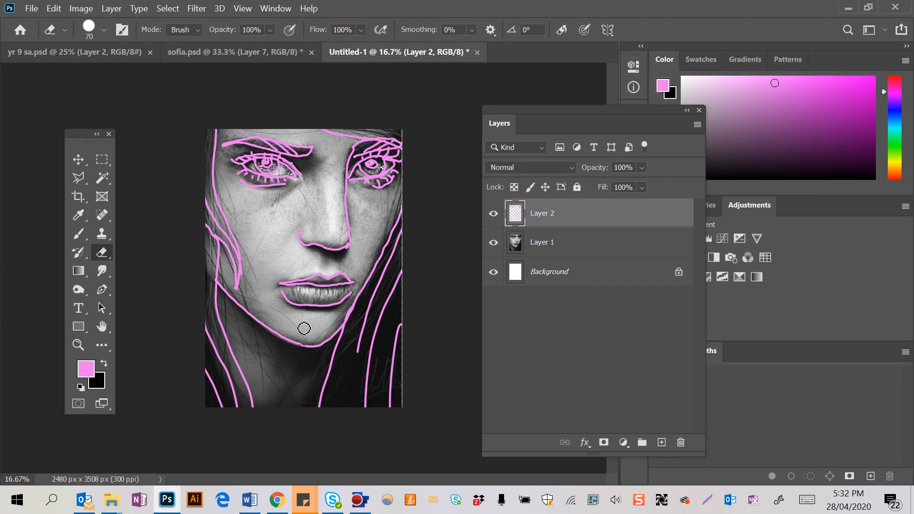
Hide the Layer 1 photo and turn the pink lines on Layer 2 black using Hue/Saturation with Lightness -100.
{"action": "left_click", "coordinate": [493, 243]}
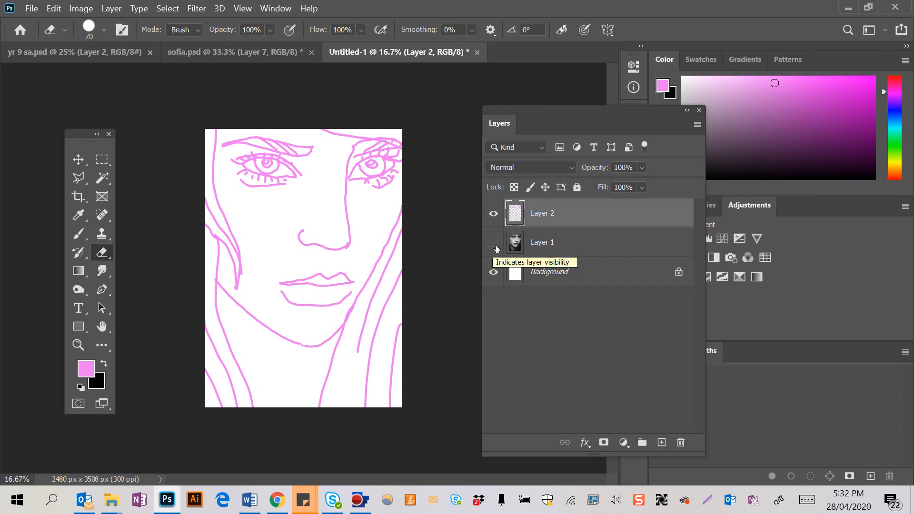
{"action": "key", "text": "ctrl+u"}
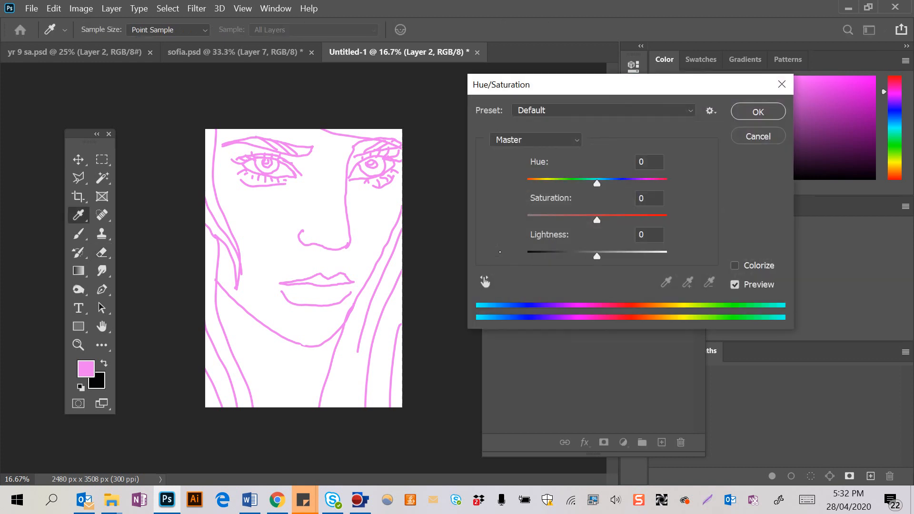
{"action": "left_click_drag", "start_coordinate": [596, 256], "coordinate": [528, 256]}
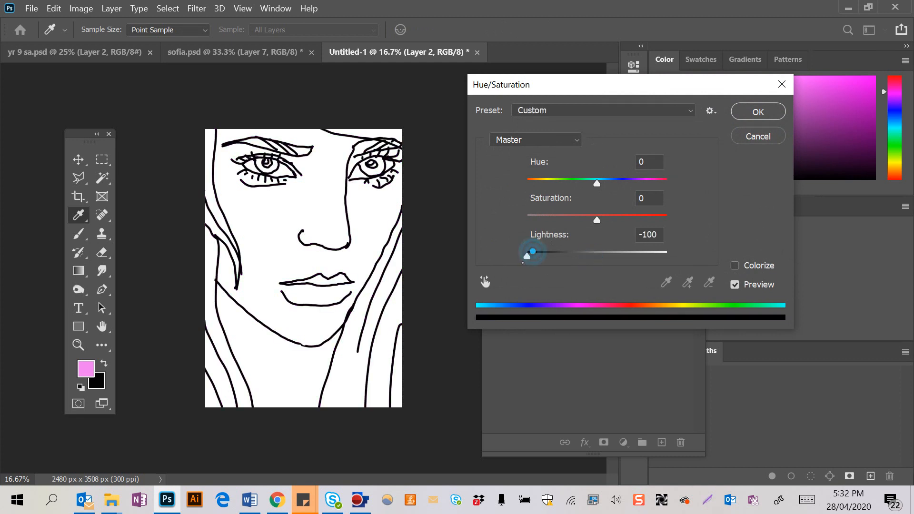
{"action": "key", "text": "e"}
{"action": "left_click", "coordinate": [750, 110]}
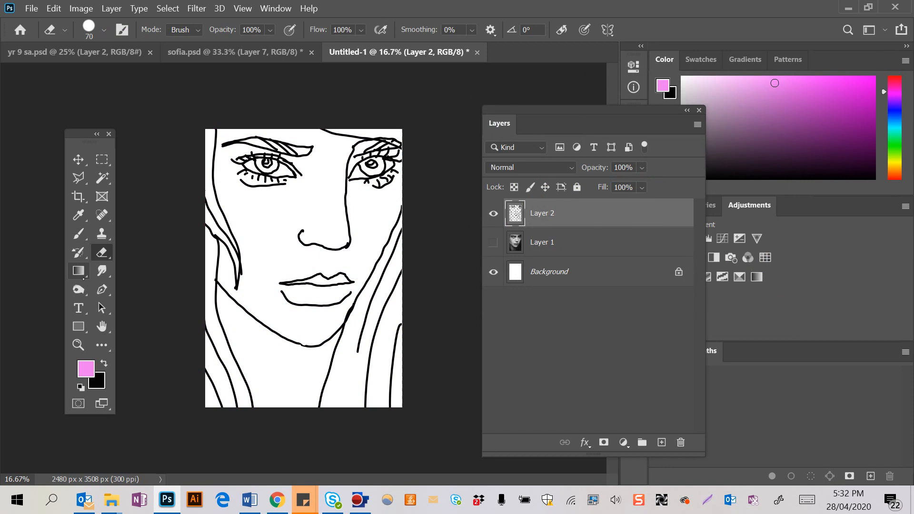
Activate the Paint Bucket tool and compare the black line drawing with the Layer 1 photo shown and hidden.
{"action": "left_click_drag", "start_coordinate": [79, 270], "coordinate": [106, 286]}
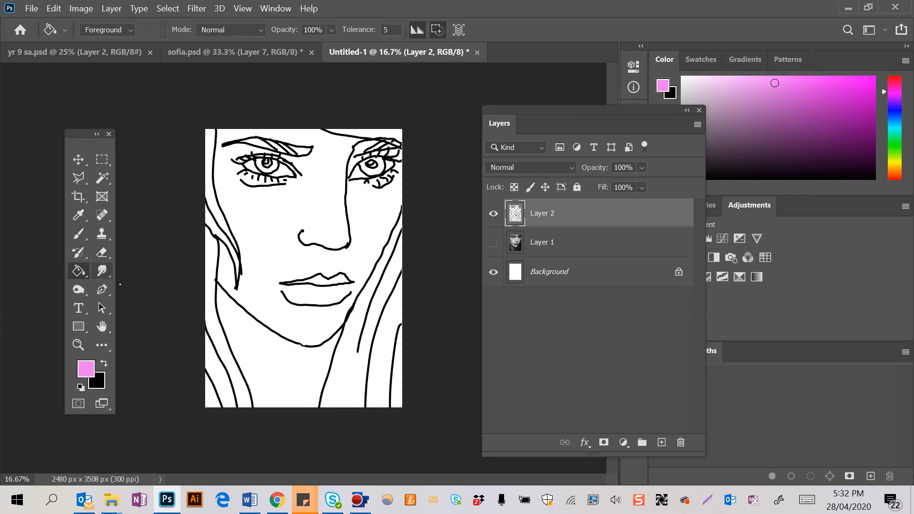
{"action": "left_click_drag", "start_coordinate": [499, 123], "coordinate": [468, 238]}
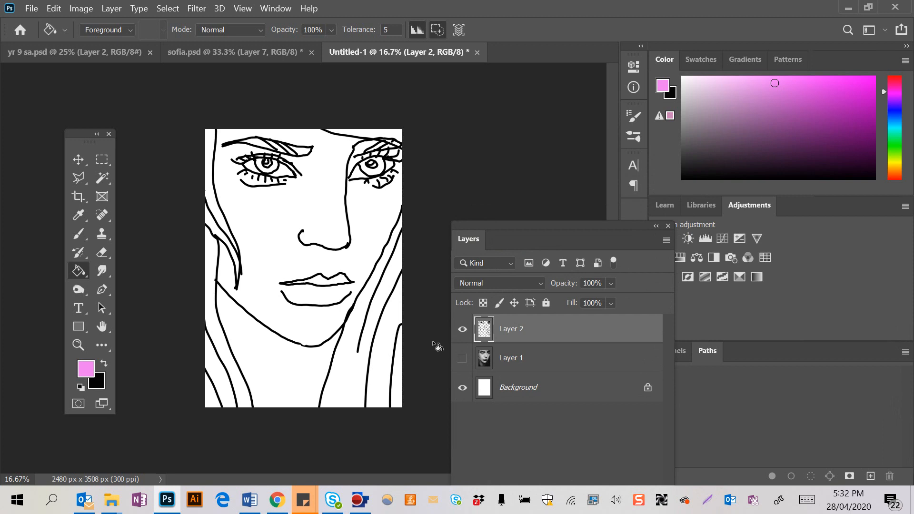
{"action": "left_click", "coordinate": [462, 358]}
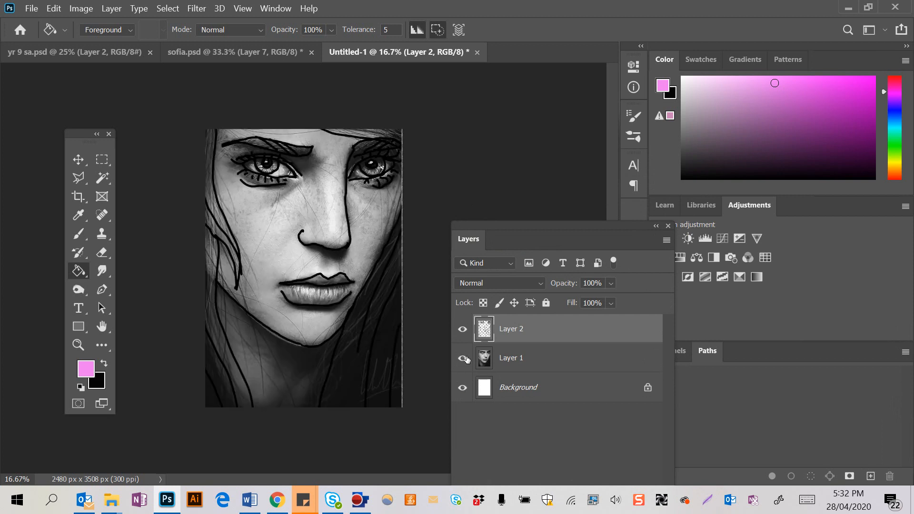
{"action": "left_click", "coordinate": [462, 357]}
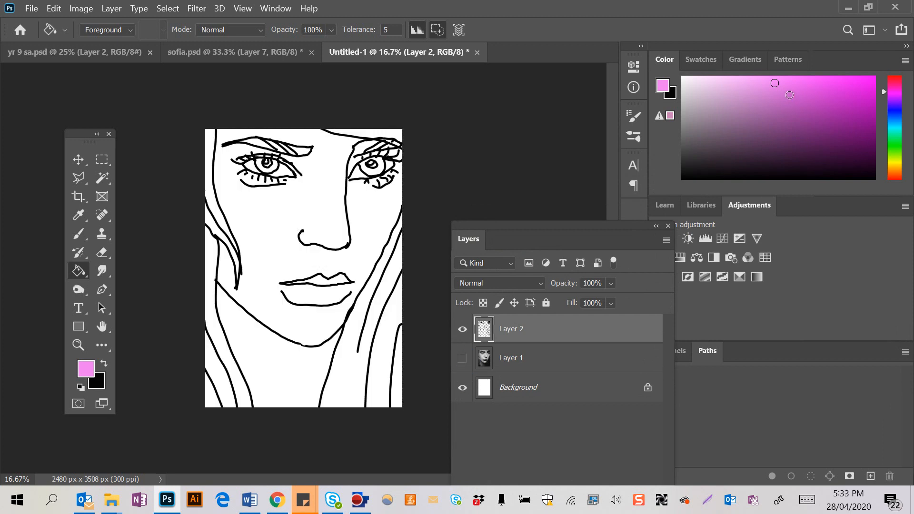
Set the foreground colour to magenta and switch to the Brush tool.
{"action": "left_click", "coordinate": [765, 83]}
{"action": "left_click", "coordinate": [865, 91]}
{"action": "key", "text": "b"}
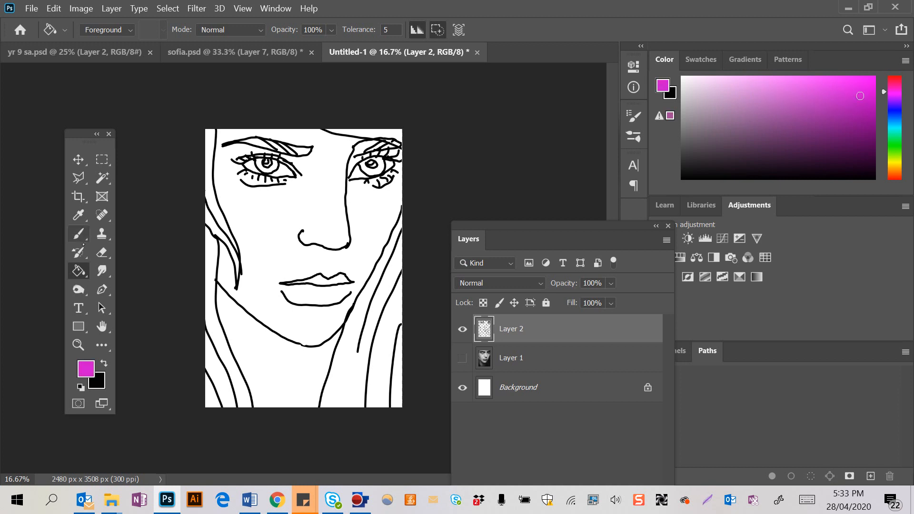
{"action": "key", "text": "super"}
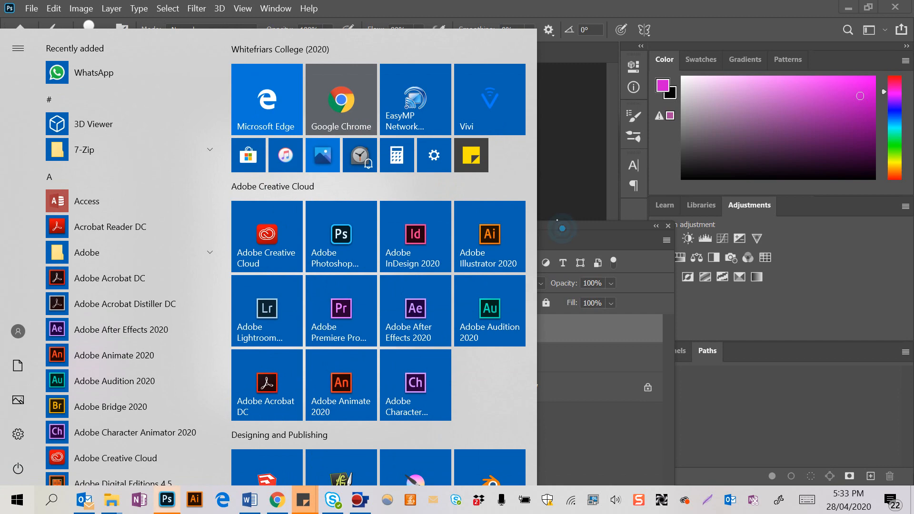
{"action": "left_click", "coordinate": [51, 500]}
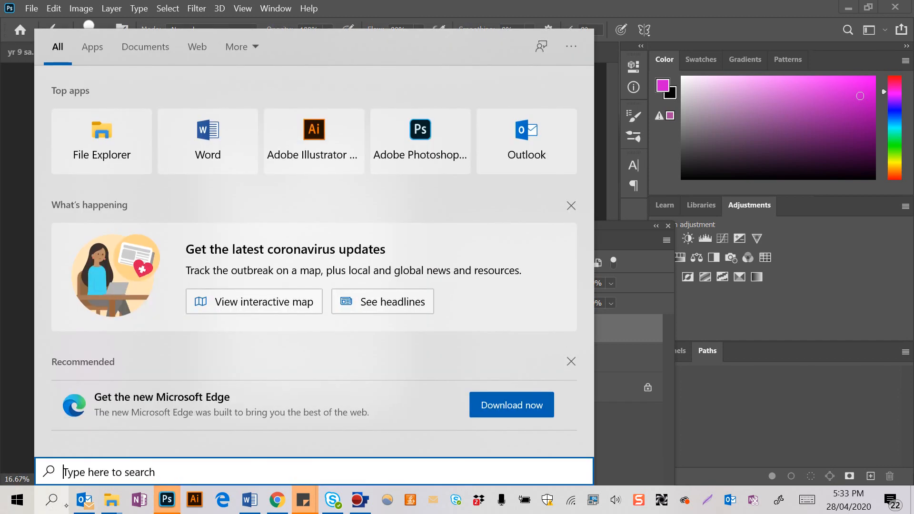
{"action": "left_click", "coordinate": [61, 503]}
Undo a magenta test scribble over the left cheek and create a new empty layer above Layer 2.
{"action": "left_click_drag", "start_coordinate": [472, 247], "coordinate": [476, 159]}
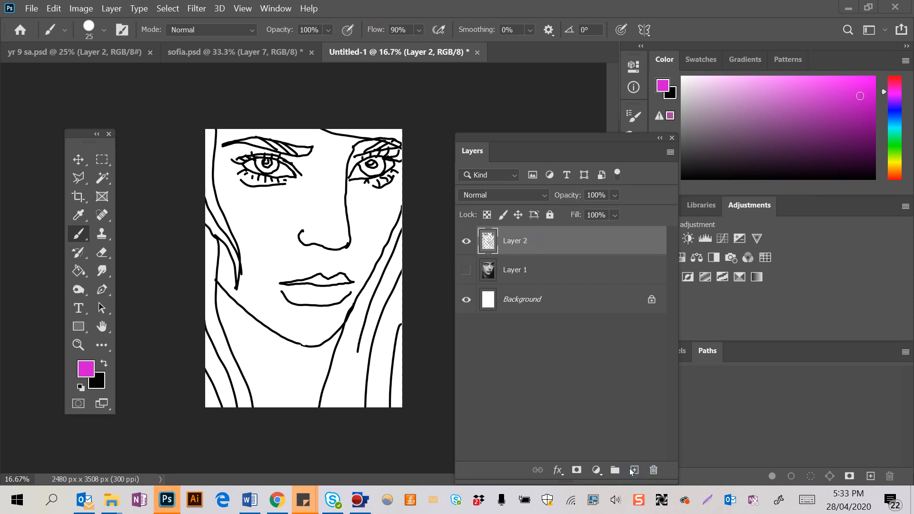
{"action": "left_click_drag", "start_coordinate": [259, 307], "coordinate": [235, 229]}
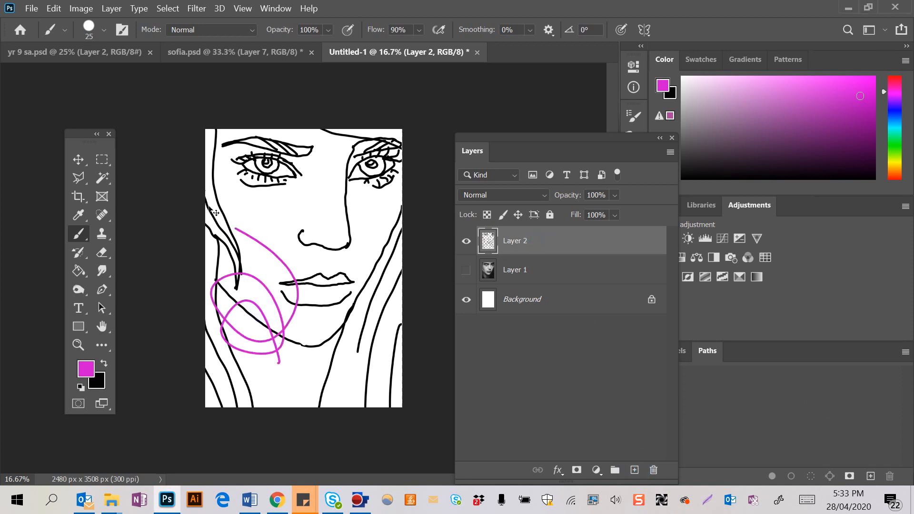
{"action": "key", "text": "ctrl+z"}
{"action": "left_click", "coordinate": [635, 470]}
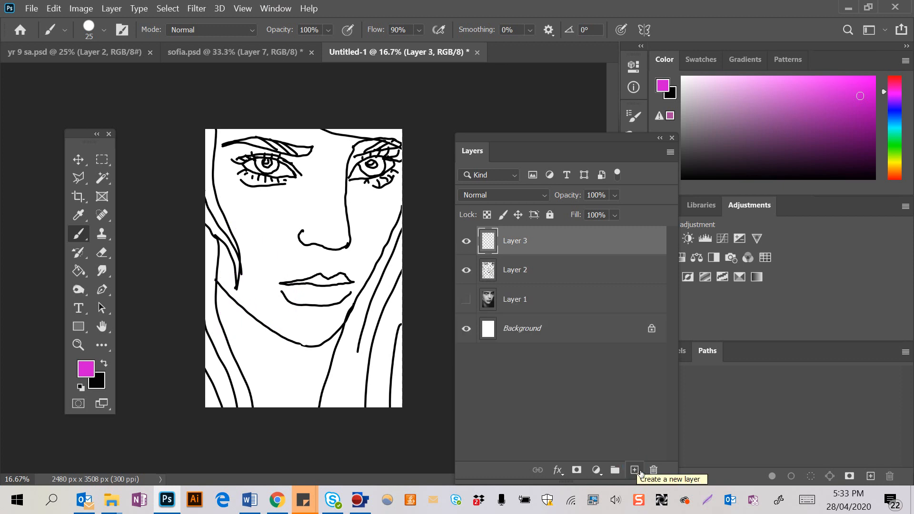
Fill the face on Layer 2 with a light peach skin tone using the Paint Bucket.
{"action": "left_click", "coordinate": [528, 272]}
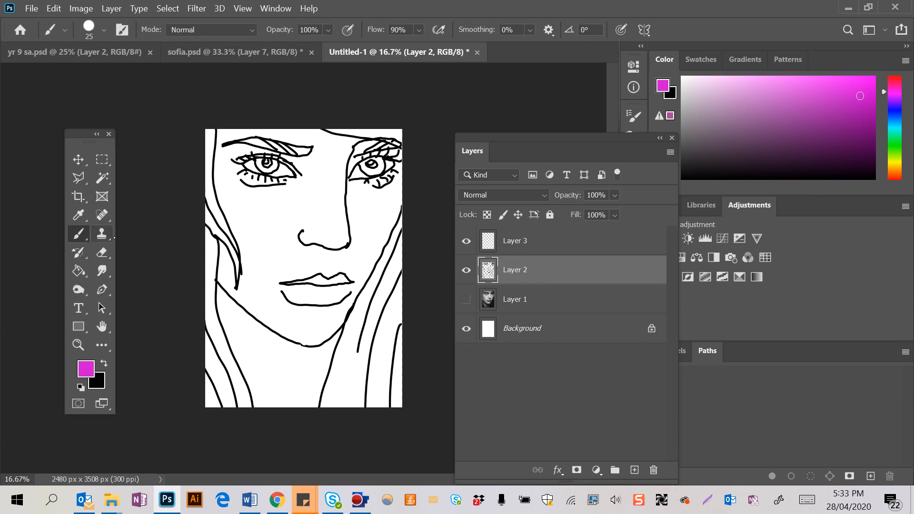
{"action": "left_click_drag", "start_coordinate": [895, 168], "coordinate": [893, 170]}
{"action": "left_click", "coordinate": [723, 80]}
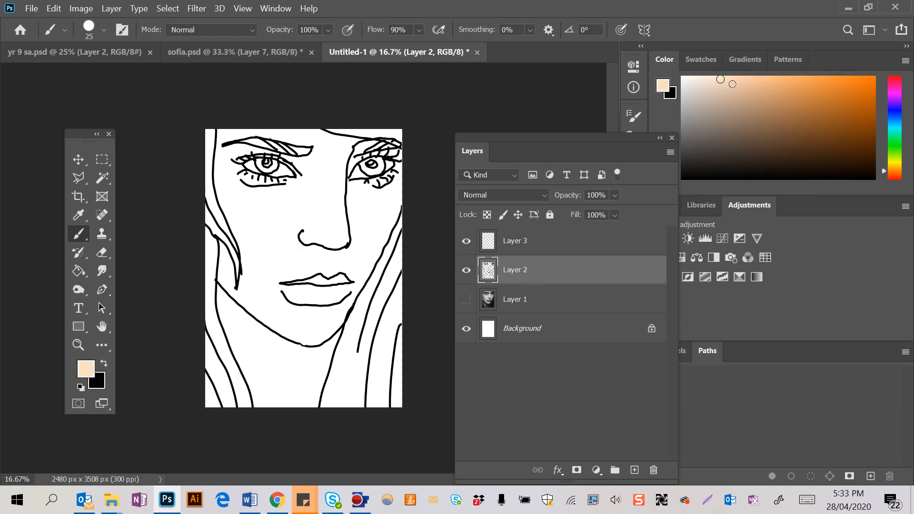
{"action": "left_click", "coordinate": [720, 81]}
{"action": "left_click", "coordinate": [79, 270]}
{"action": "left_click", "coordinate": [270, 231]}
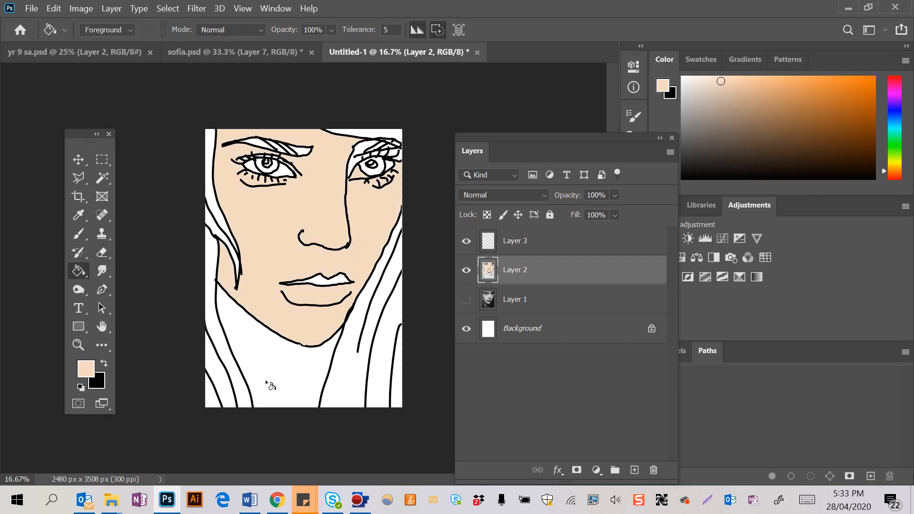
Fill the neck with the light peach skin tone, undoing the extra fill tried at the right-hand eye.
{"action": "left_click", "coordinate": [274, 371]}
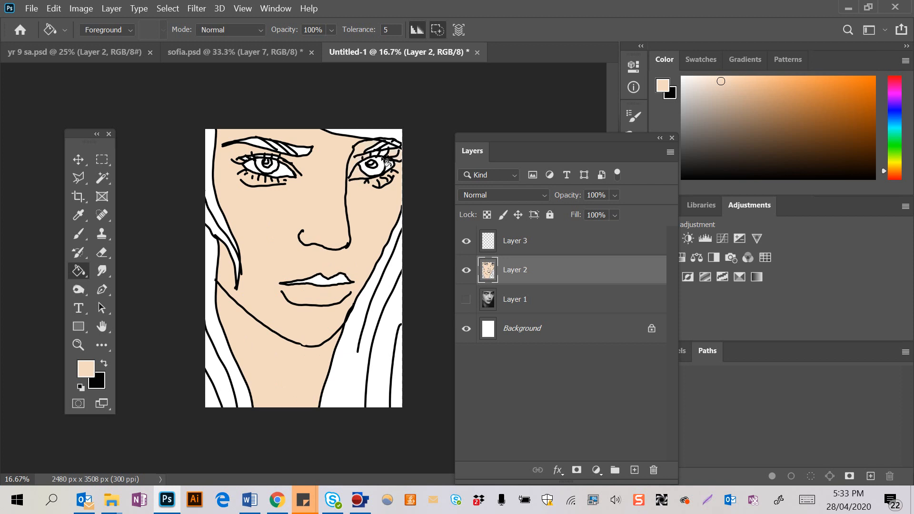
{"action": "left_click", "coordinate": [381, 162]}
{"action": "key", "text": "ctrl+z"}
Close the outline around the right-hand eye's inner corner with a black brush stroke and fill that corner white.
{"action": "scroll", "coordinate": [366, 155], "scroll_direction": "up", "scroll_amount": 2}
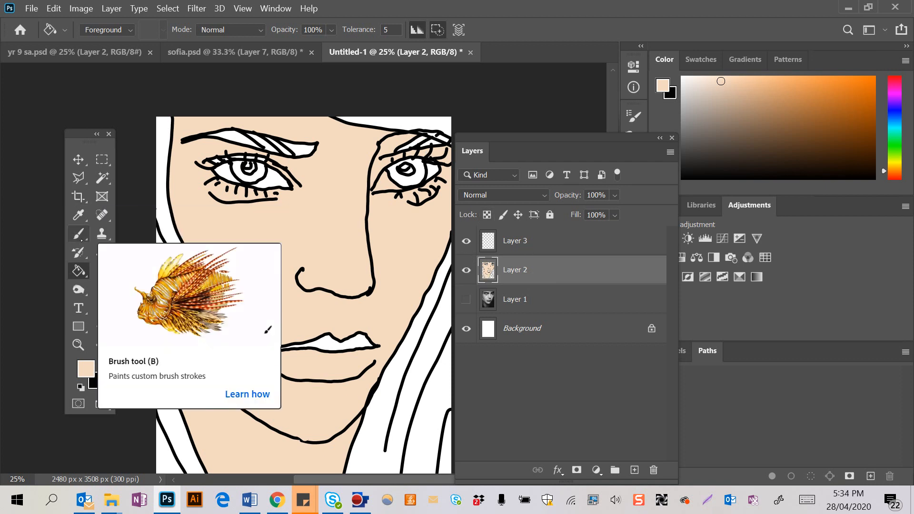
{"action": "left_click", "coordinate": [78, 233]}
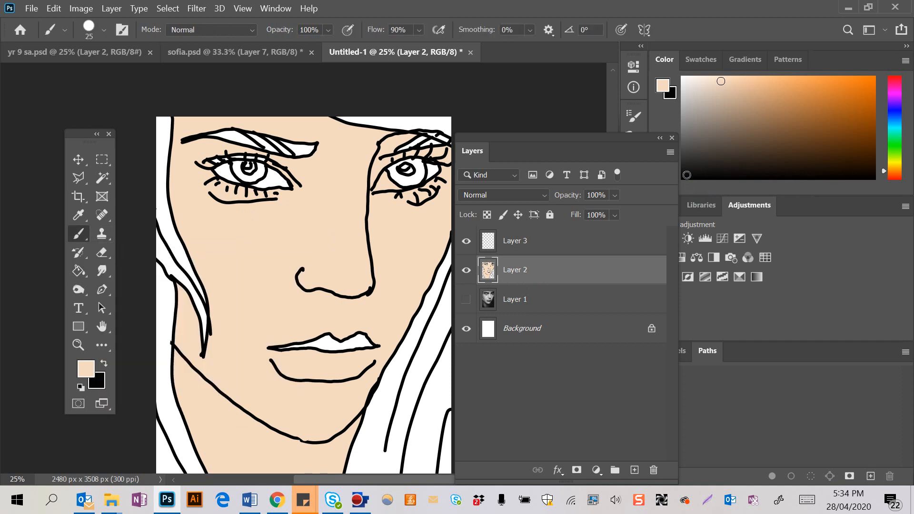
{"action": "left_click", "coordinate": [377, 161]}
{"action": "left_click", "coordinate": [373, 160]}
{"action": "left_click", "coordinate": [383, 163], "text": "alt"}
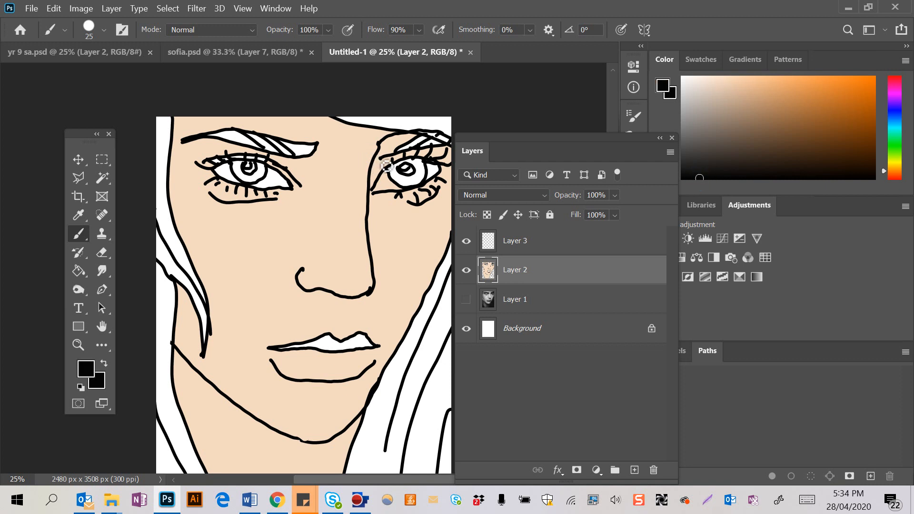
{"action": "mouse_move", "coordinate": [381, 159]}
{"action": "left_mouse_down"}
{"action": "mouse_move", "coordinate": [372, 166]}
{"action": "mouse_move", "coordinate": [396, 195]}
{"action": "left_mouse_up"}
{"action": "left_click", "coordinate": [683, 79]}
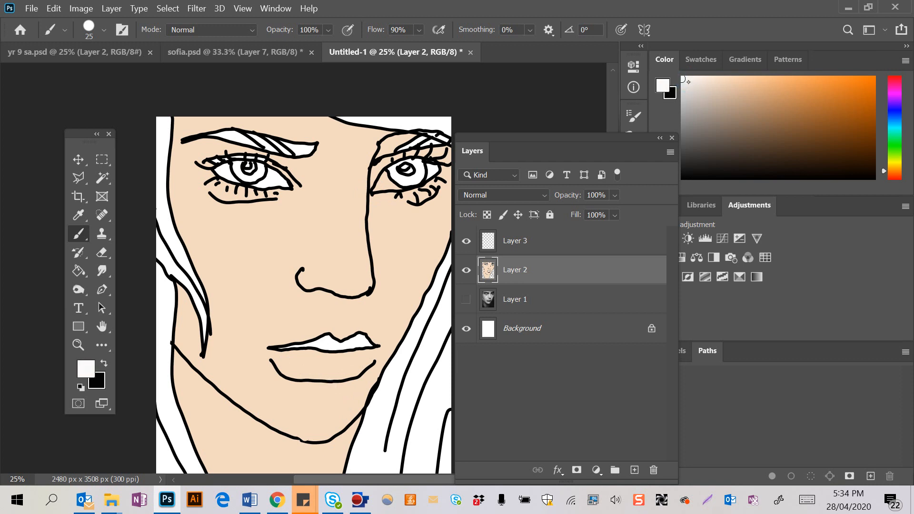
{"action": "left_click", "coordinate": [79, 270]}
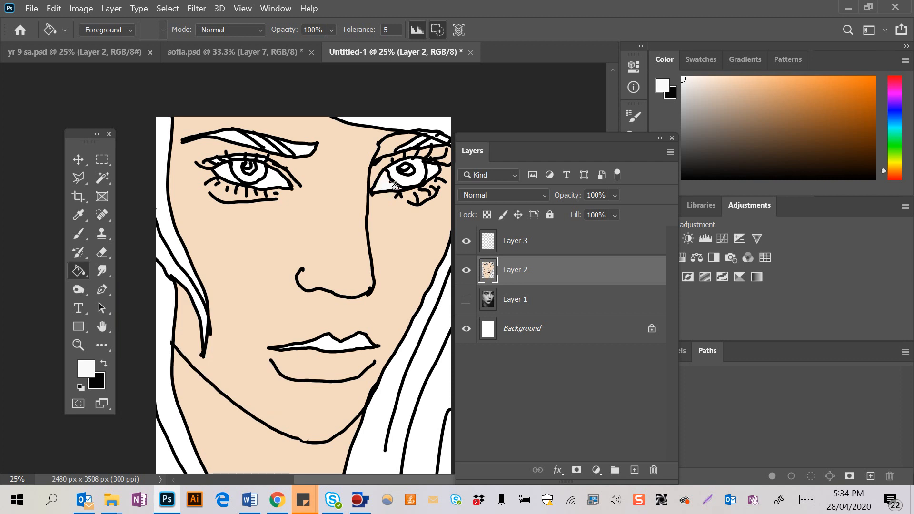
Choose a muted brown and fill the hair sections along the left side of the portrait.
{"action": "left_click_drag", "start_coordinate": [691, 148], "coordinate": [732, 145]}
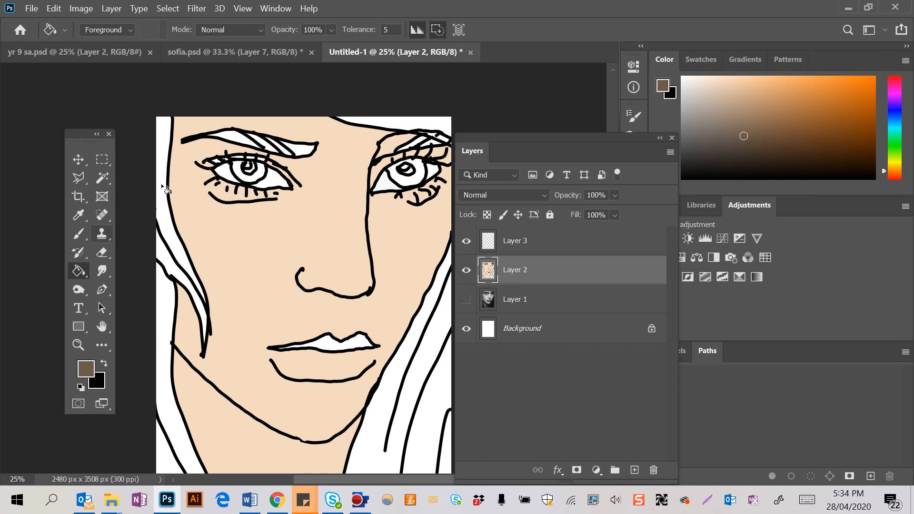
{"action": "left_click", "coordinate": [169, 168]}
{"action": "left_click", "coordinate": [167, 307]}
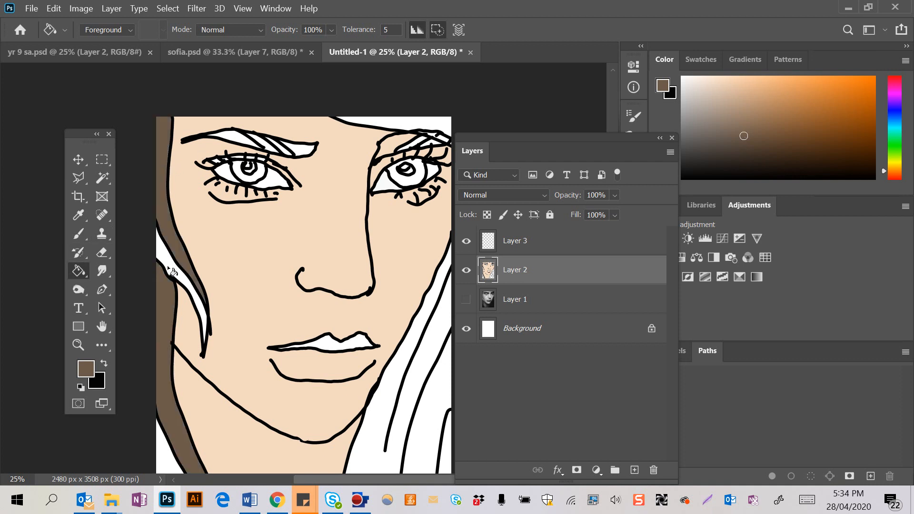
{"action": "left_click", "coordinate": [181, 270]}
{"action": "left_click", "coordinate": [182, 447]}
Fill the sections of both eyebrows and the hair above the forehead with the same muted brown.
{"action": "left_click", "coordinate": [292, 151]}
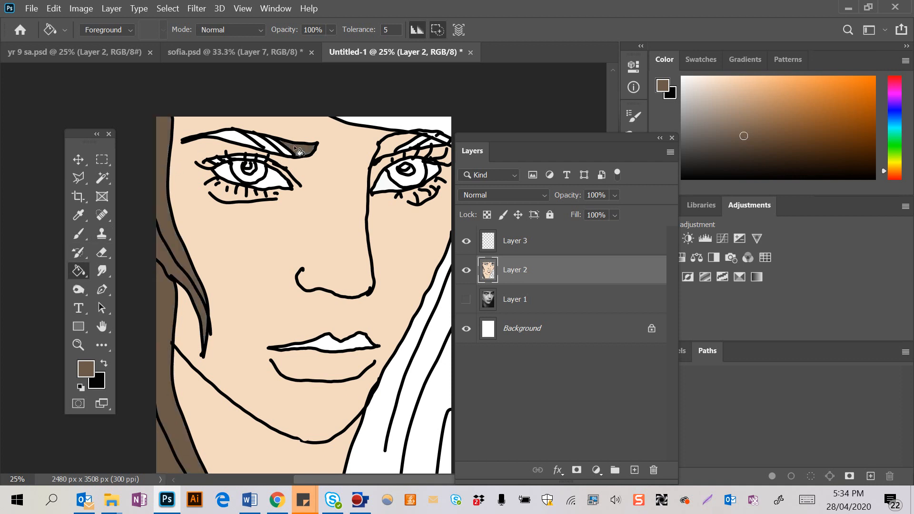
{"action": "left_click", "coordinate": [274, 145]}
{"action": "left_click", "coordinate": [262, 140]}
{"action": "left_click", "coordinate": [247, 134]}
{"action": "left_click", "coordinate": [410, 147]}
{"action": "left_click", "coordinate": [421, 149]}
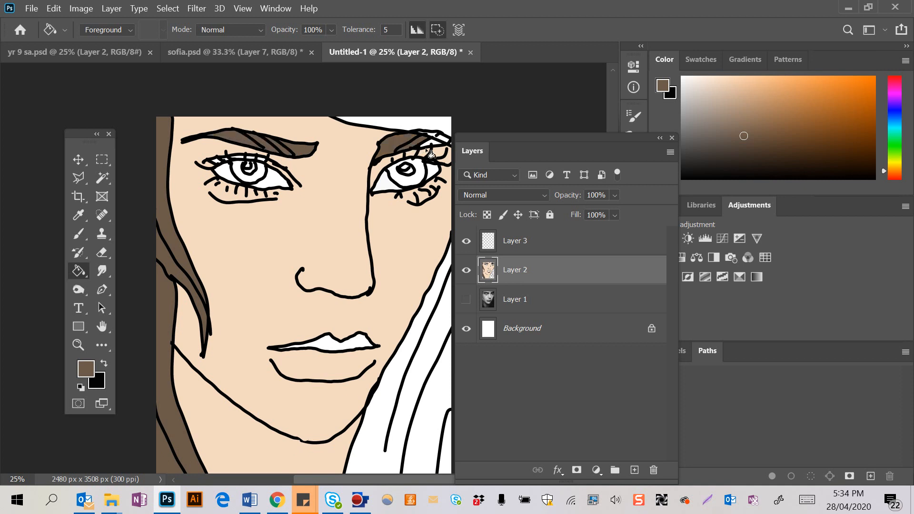
{"action": "left_click", "coordinate": [432, 149]}
{"action": "left_click", "coordinate": [439, 132]}
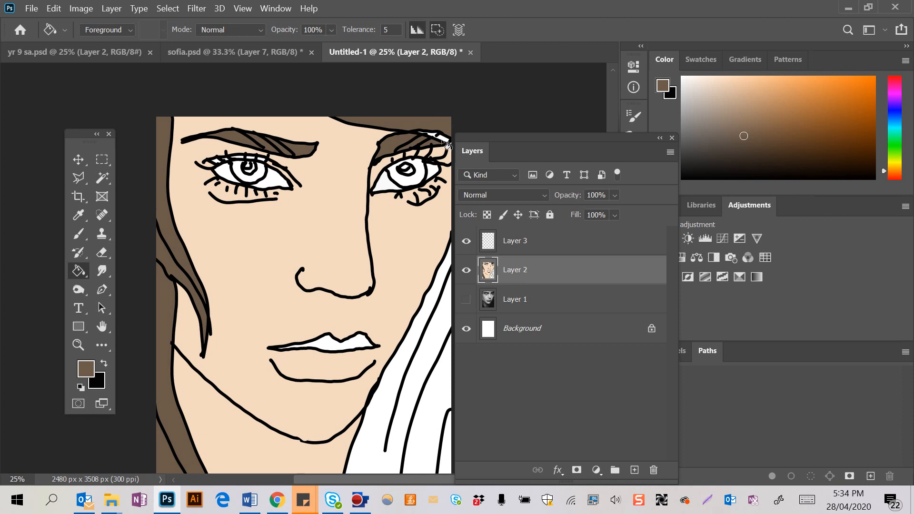
Fill the hair sections along the right side of the portrait with the same brown.
{"action": "left_click", "coordinate": [421, 357]}
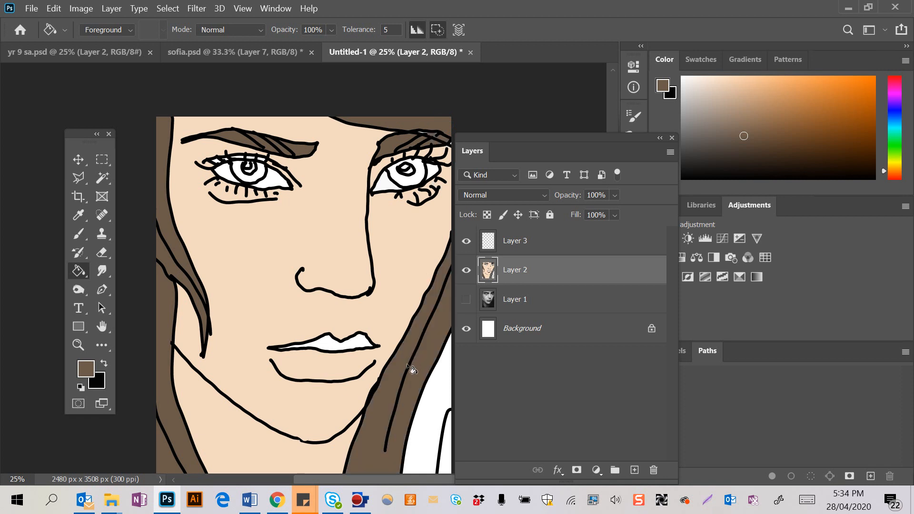
{"action": "left_click", "coordinate": [434, 412]}
{"action": "left_click", "coordinate": [448, 460]}
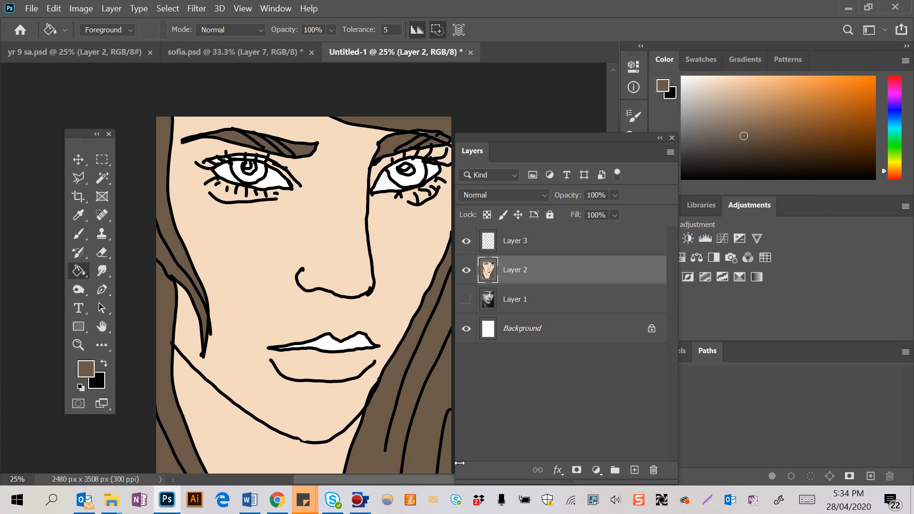
Choose a bright green and fill the irises of both eyes.
{"action": "left_click_drag", "start_coordinate": [899, 143], "coordinate": [899, 145]}
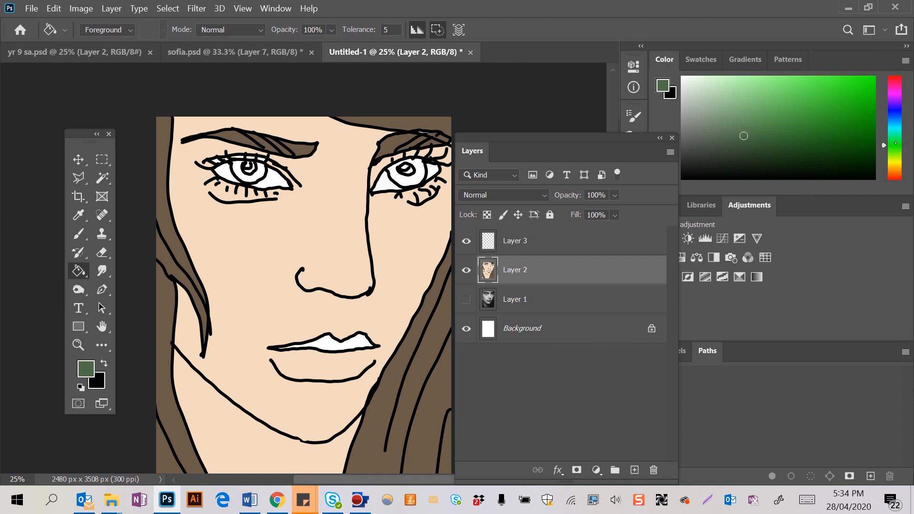
{"action": "left_click_drag", "start_coordinate": [836, 87], "coordinate": [859, 84]}
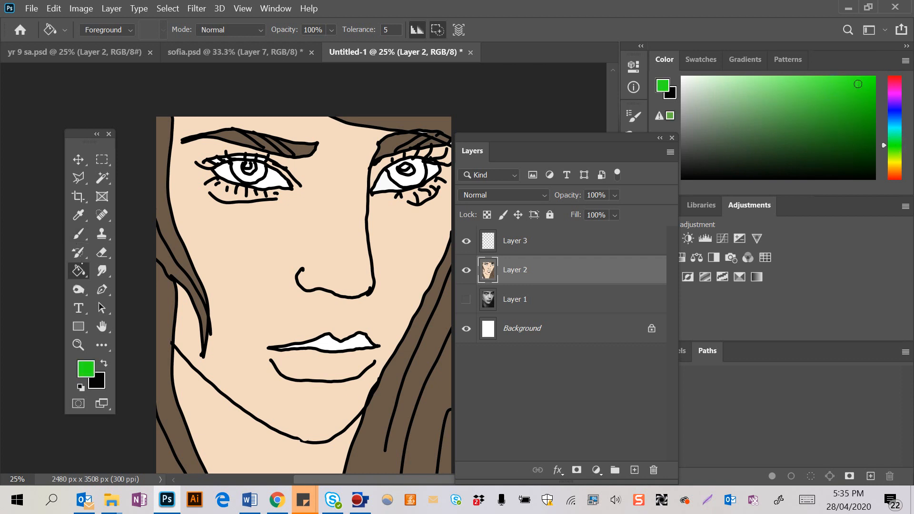
{"action": "left_click", "coordinate": [257, 183]}
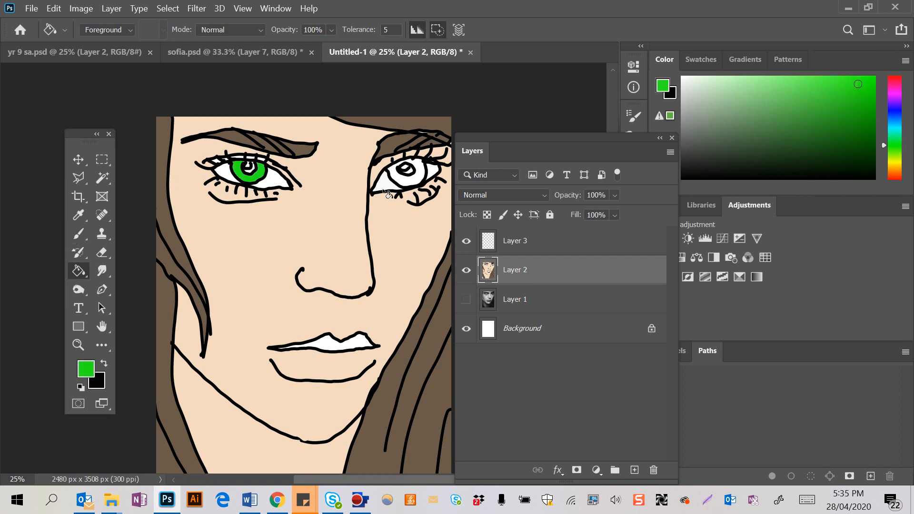
{"action": "left_click", "coordinate": [415, 184]}
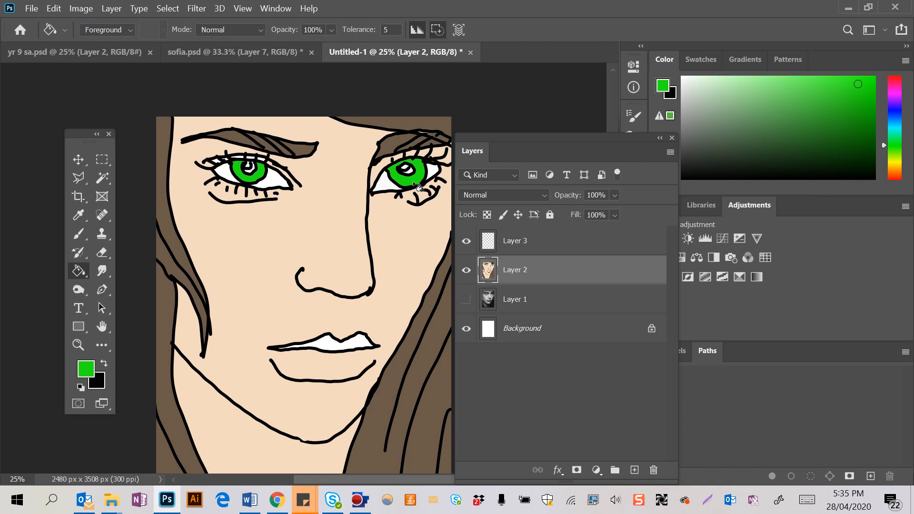
Fill the pupils of both eyes with black.
{"action": "left_click", "coordinate": [693, 176]}
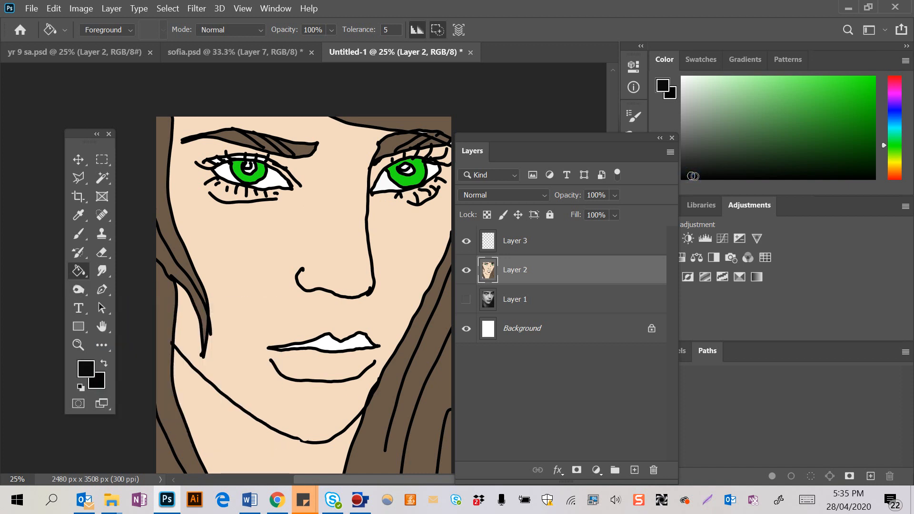
{"action": "left_click", "coordinate": [249, 166]}
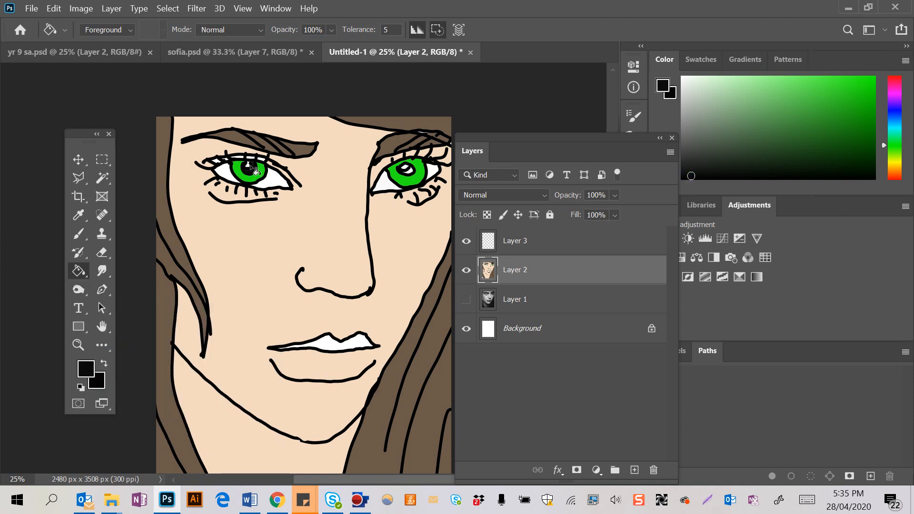
{"action": "left_click", "coordinate": [412, 171]}
Choose a bright magenta and fill the upper lip.
{"action": "left_click", "coordinate": [894, 93]}
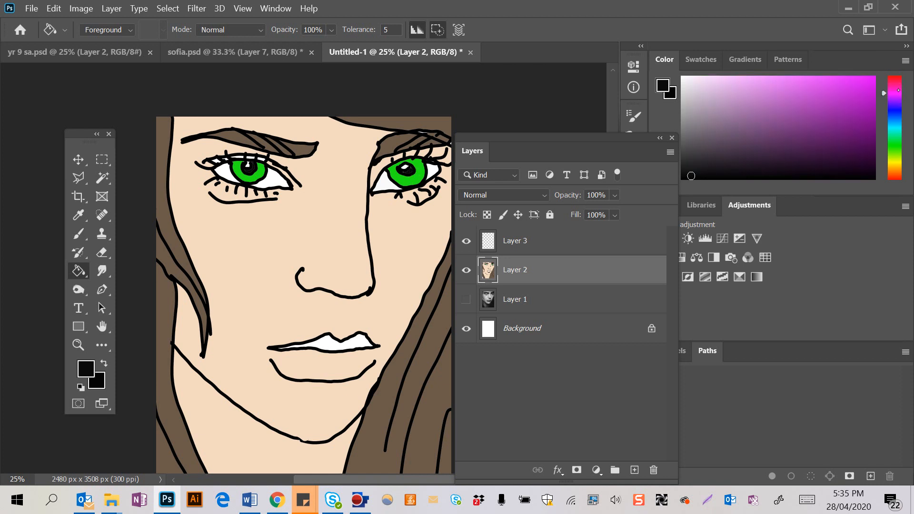
{"action": "left_click", "coordinate": [862, 86]}
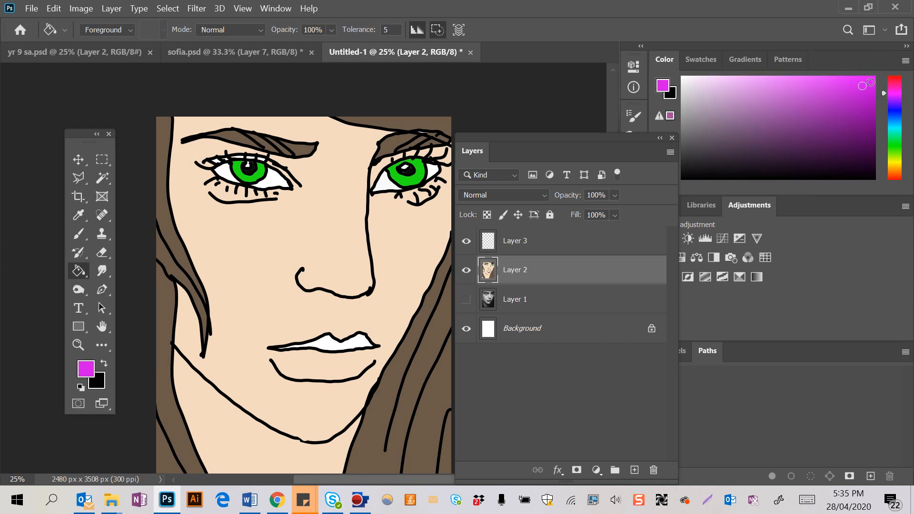
{"action": "left_click", "coordinate": [335, 352]}
Switch to the Brush tool and delete the empty Layer 3.
{"action": "left_click", "coordinate": [87, 237]}
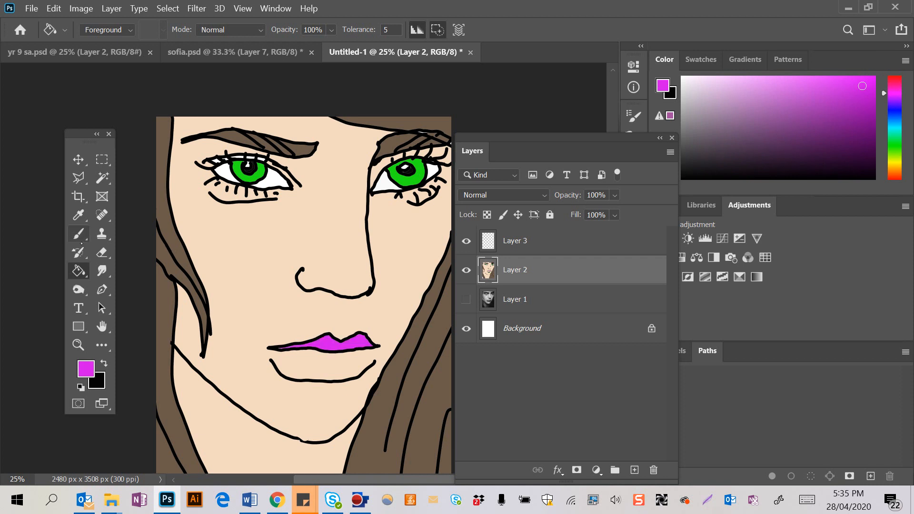
{"action": "left_click", "coordinate": [519, 241]}
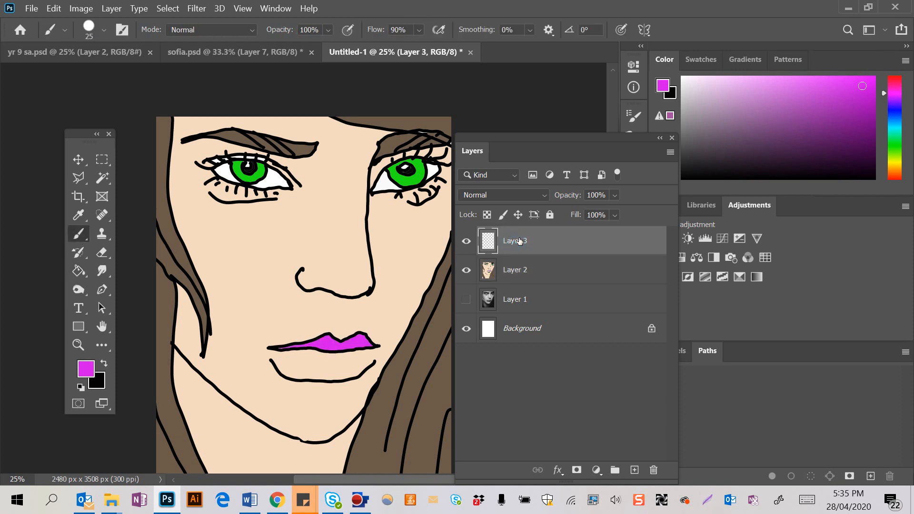
{"action": "mouse_move", "coordinate": [518, 246]}
{"action": "left_mouse_down"}
{"action": "mouse_move", "coordinate": [518, 255]}
{"action": "mouse_move", "coordinate": [519, 244]}
{"action": "left_mouse_up"}
{"action": "left_click", "coordinate": [653, 470]}
{"action": "left_click", "coordinate": [464, 214]}
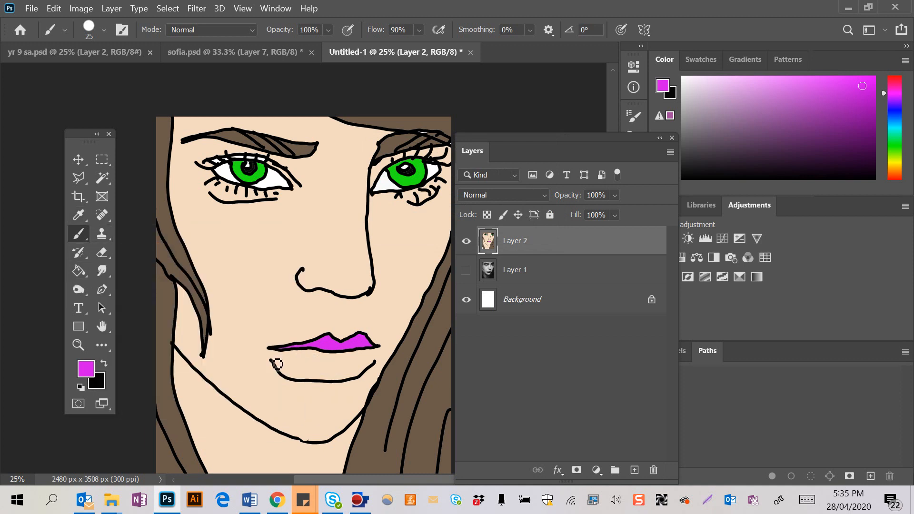
Close both corners of the lower lip with magenta brush strokes and fill the lip with magenta.
{"action": "left_click_drag", "start_coordinate": [267, 351], "coordinate": [275, 356]}
{"action": "left_click_drag", "start_coordinate": [374, 359], "coordinate": [377, 348]}
{"action": "left_click", "coordinate": [77, 270]}
{"action": "left_click", "coordinate": [310, 363]}
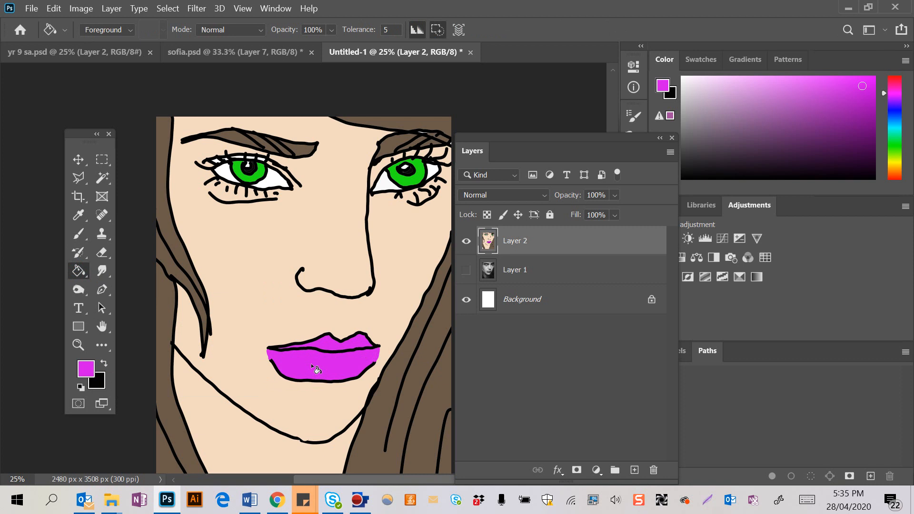
Sample the brown from the hair and fill the remaining white section in the portrait's lower left corner.
{"action": "key", "text": "ctrl+minus"}
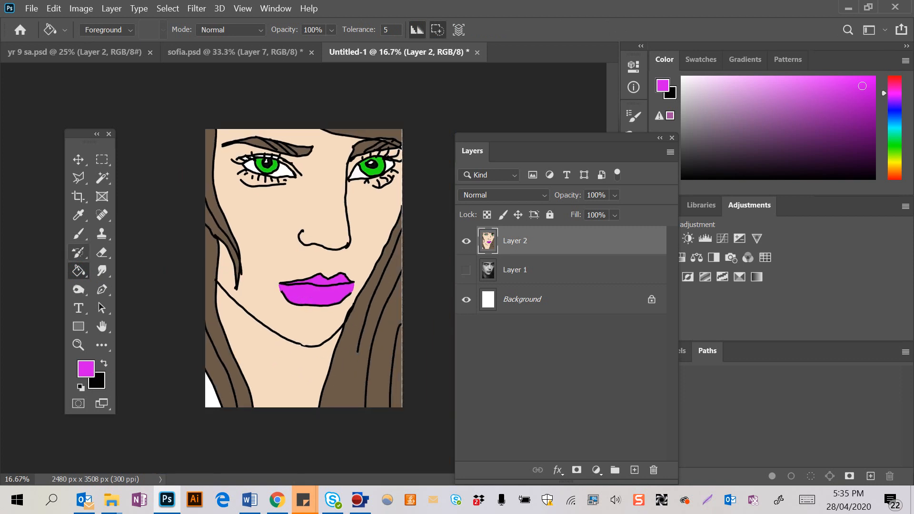
{"action": "left_click", "coordinate": [78, 215]}
{"action": "left_click", "coordinate": [220, 338]}
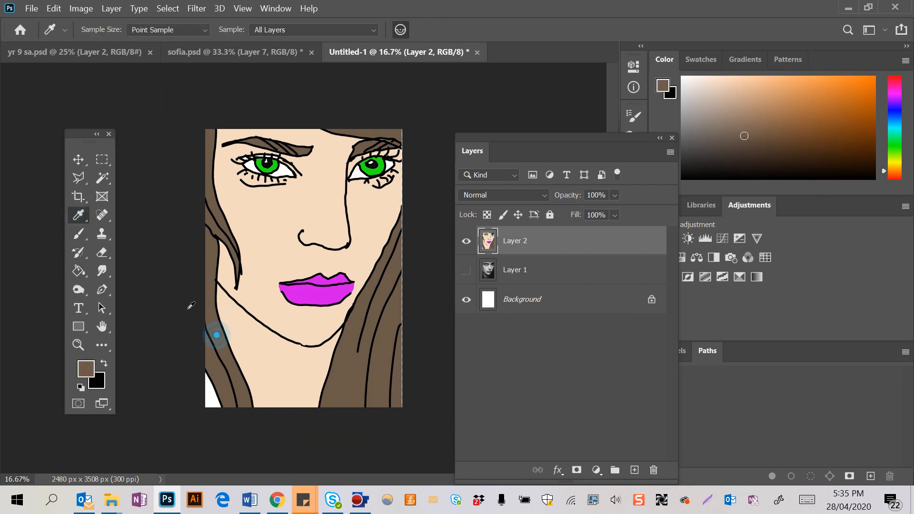
{"action": "key", "text": "g"}
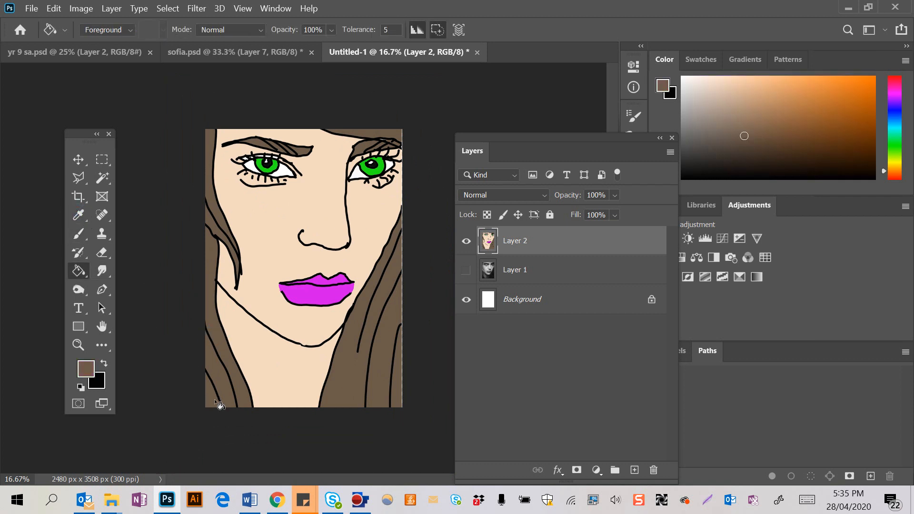
Hide Layers 7, 6 and 5 in sofia.psd, examine the flat colouring of the eye, and return to the Untitled-1 portrait.
{"action": "left_click", "coordinate": [192, 51]}
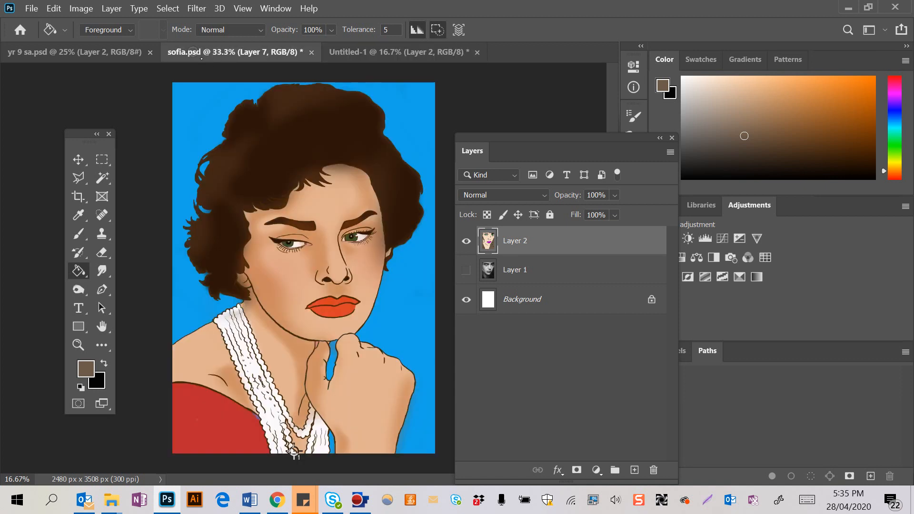
{"action": "left_click", "coordinate": [466, 300]}
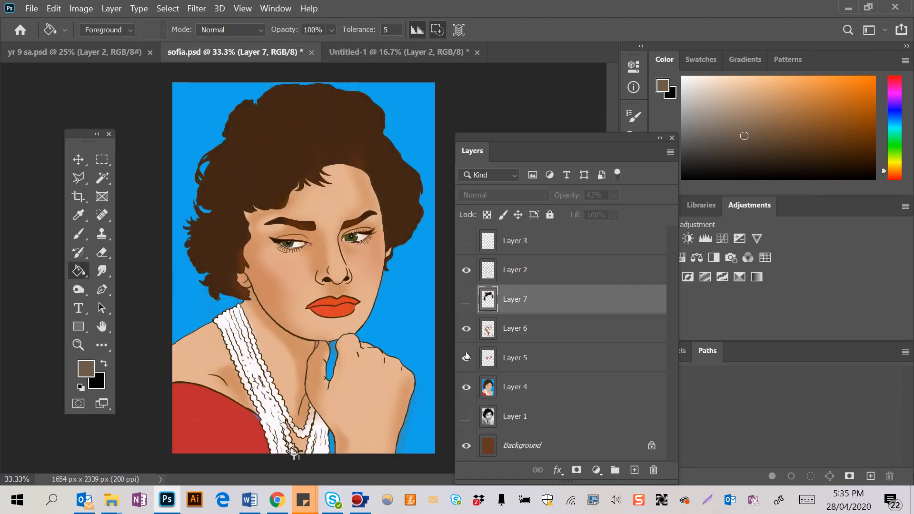
{"action": "left_click", "coordinate": [467, 328]}
{"action": "left_click", "coordinate": [466, 358]}
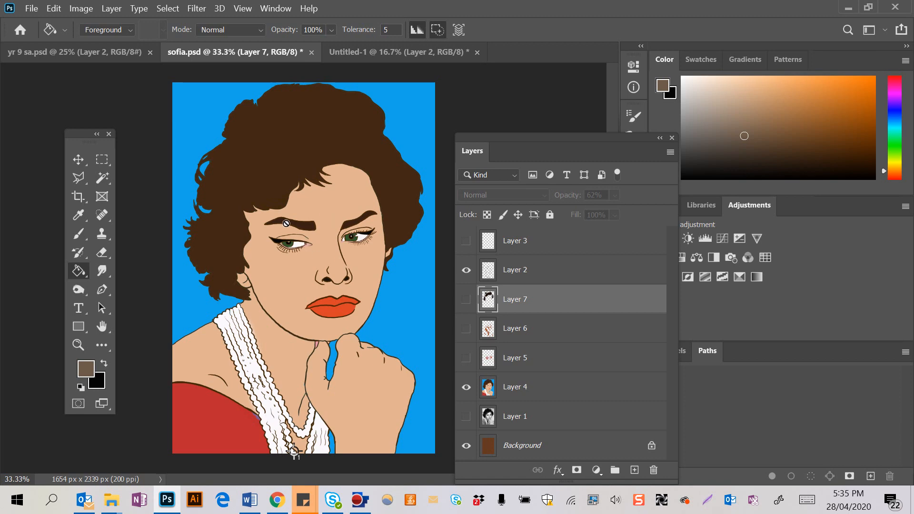
{"action": "scroll", "coordinate": [278, 238], "scroll_direction": "up", "scroll_amount": 3}
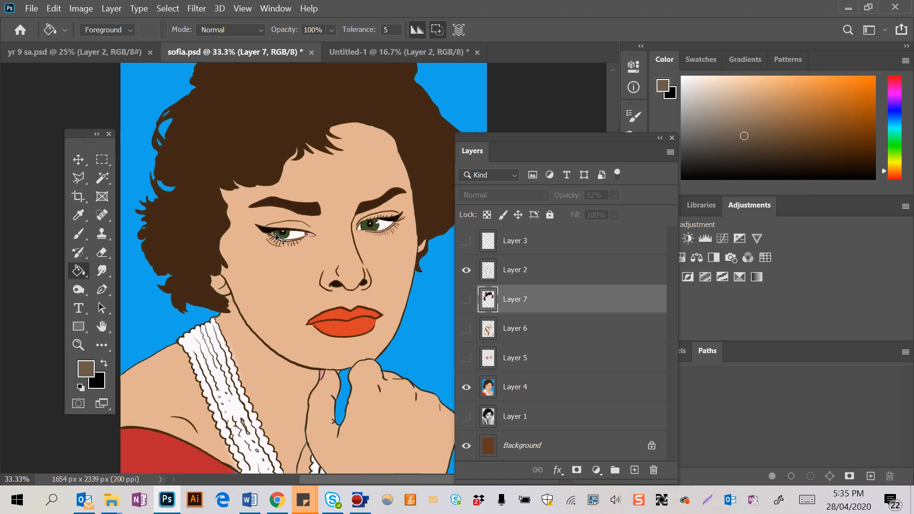
{"action": "scroll", "coordinate": [276, 238], "scroll_direction": "up", "scroll_amount": 2}
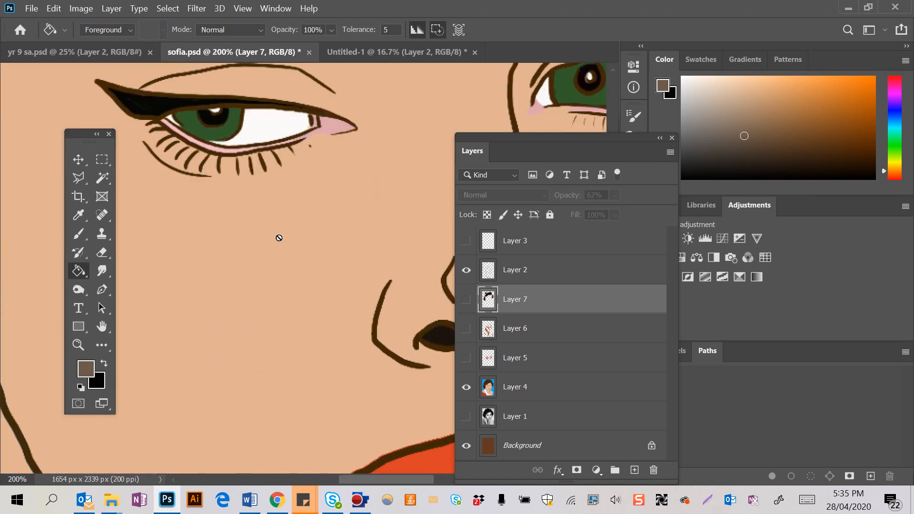
{"action": "scroll", "coordinate": [279, 238], "scroll_direction": "up", "scroll_amount": 3}
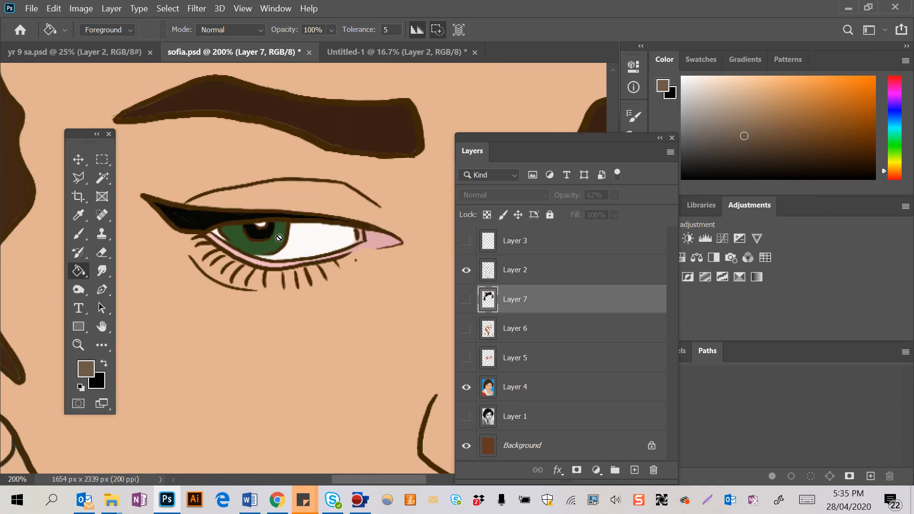
{"action": "left_click", "coordinate": [355, 55]}
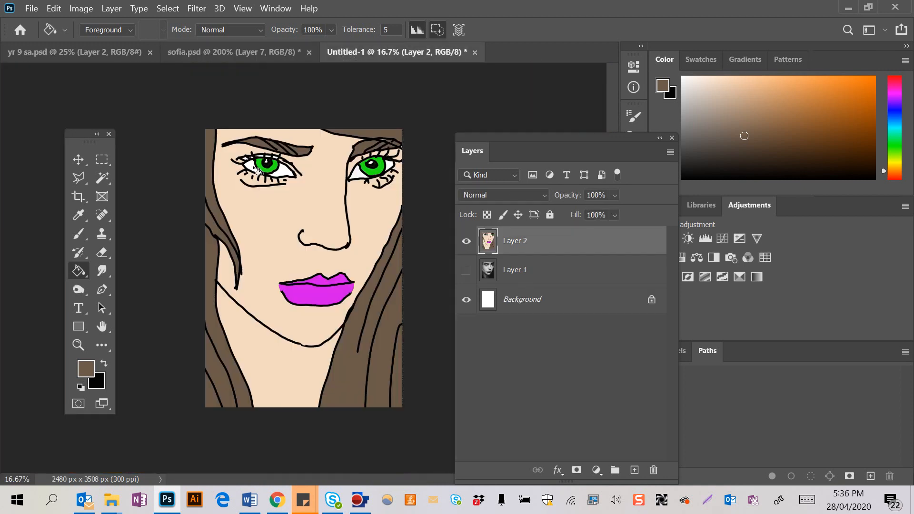
View the wider flat-coloured portrait in sofia.psd and return to the Untitled-1 portrait.
{"action": "left_click", "coordinate": [241, 61]}
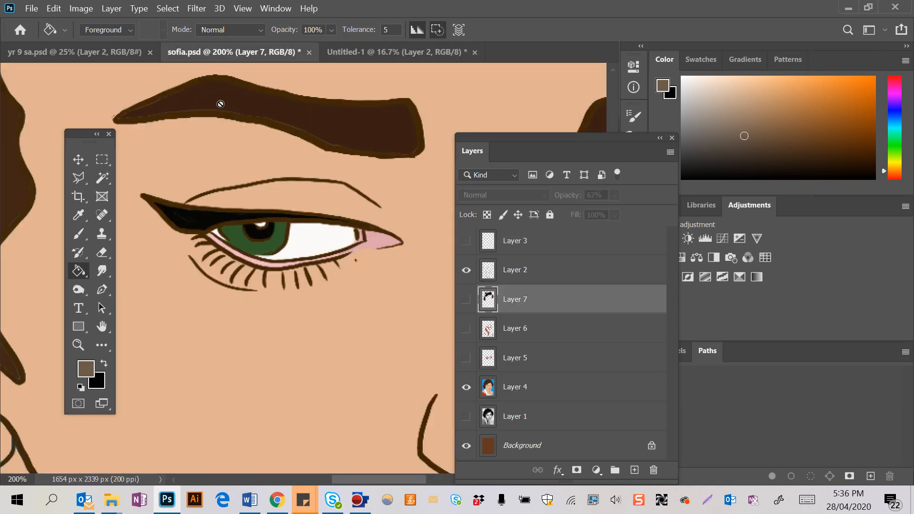
{"action": "key", "text": "ctrl+minus"}
{"action": "key", "text": "ctrl+minus"}
{"action": "key", "text": "ctrl+minus"}
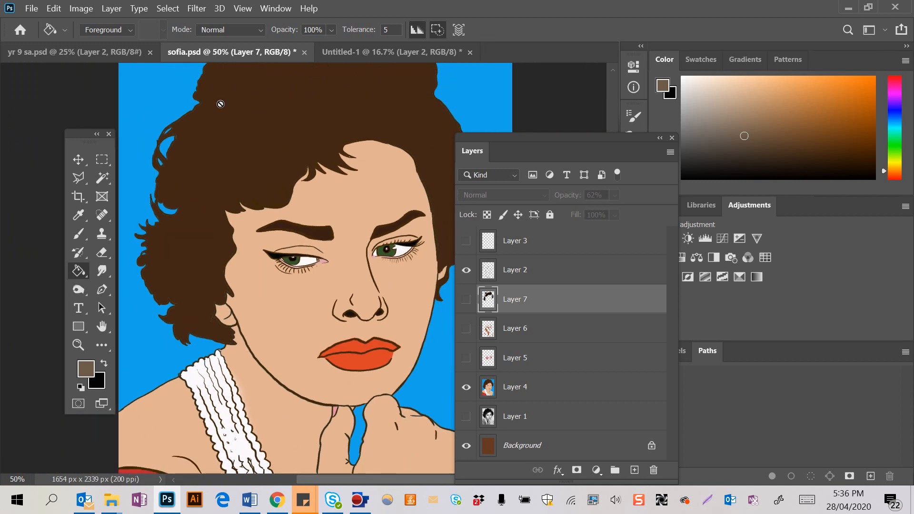
{"action": "left_click", "coordinate": [340, 56]}
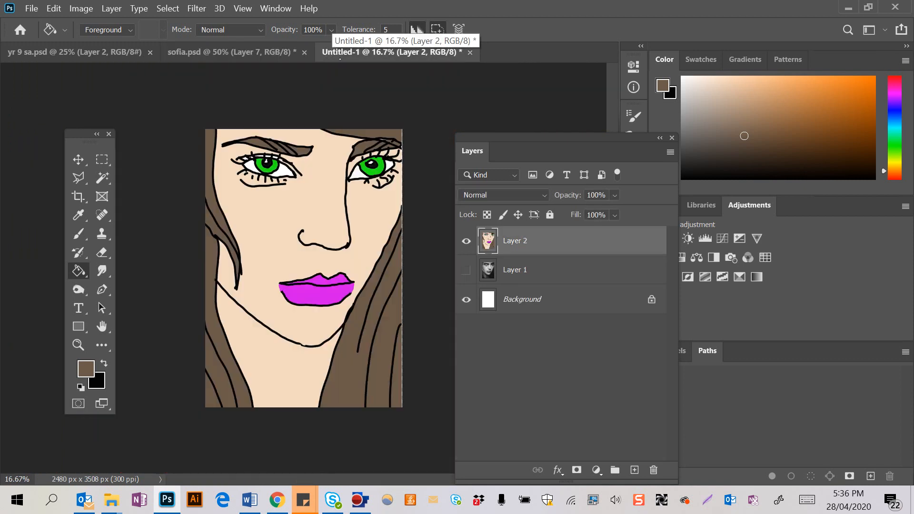
Add a new layer above Layer 2 and set up an 84 px Soft Round brush with a light tan colour.
{"action": "left_click", "coordinate": [635, 470]}
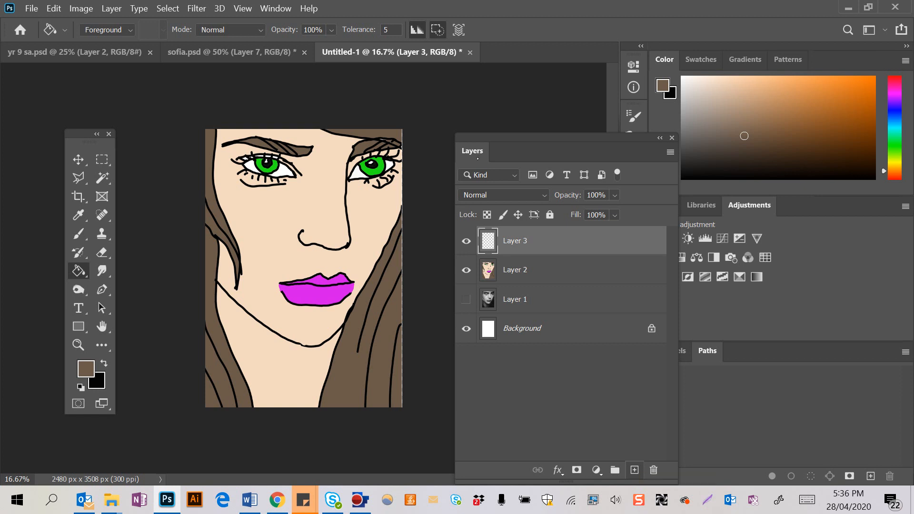
{"action": "left_click_drag", "start_coordinate": [467, 152], "coordinate": [446, 227]}
{"action": "left_click", "coordinate": [763, 99]}
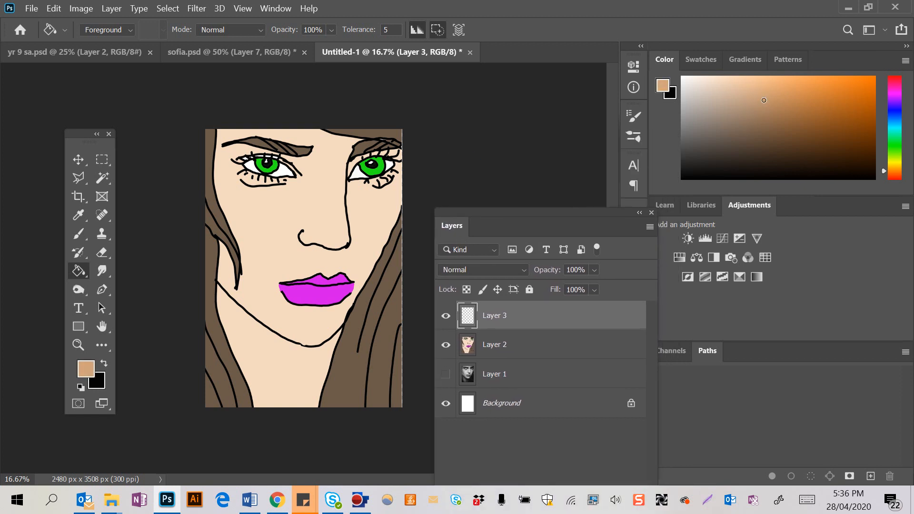
{"action": "left_click", "coordinate": [78, 233]}
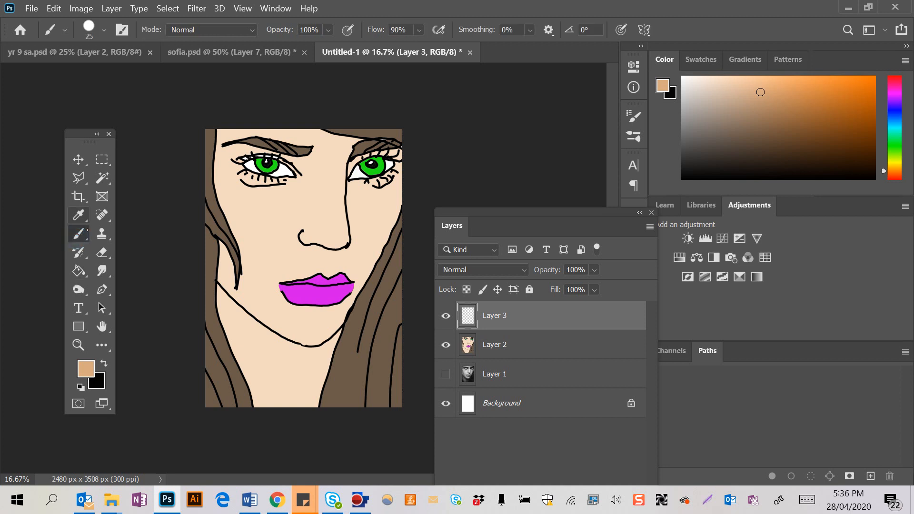
{"action": "left_click", "coordinate": [103, 29]}
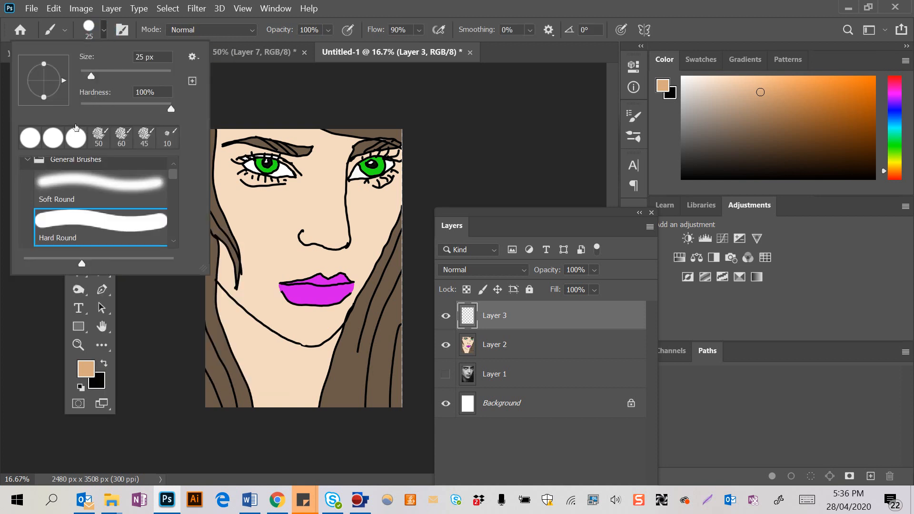
{"action": "left_click", "coordinate": [69, 177]}
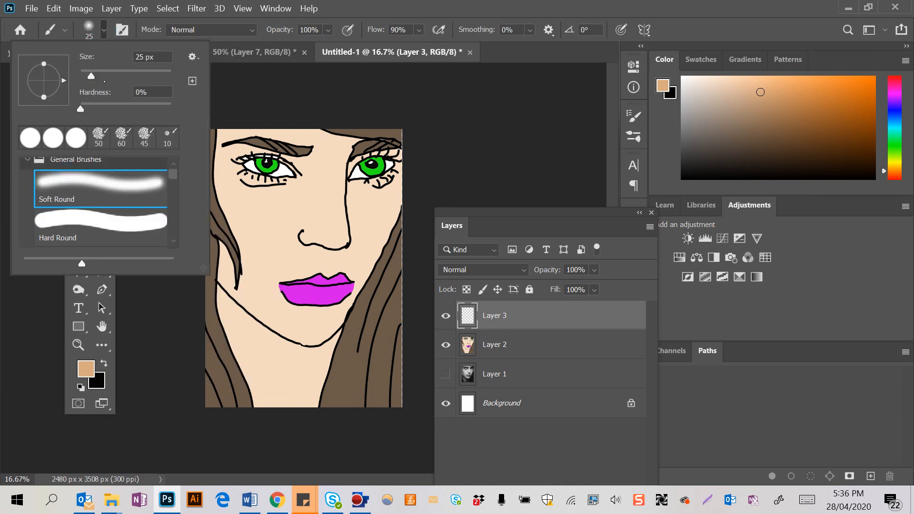
{"action": "left_click", "coordinate": [99, 74]}
{"action": "left_click", "coordinate": [247, 106]}
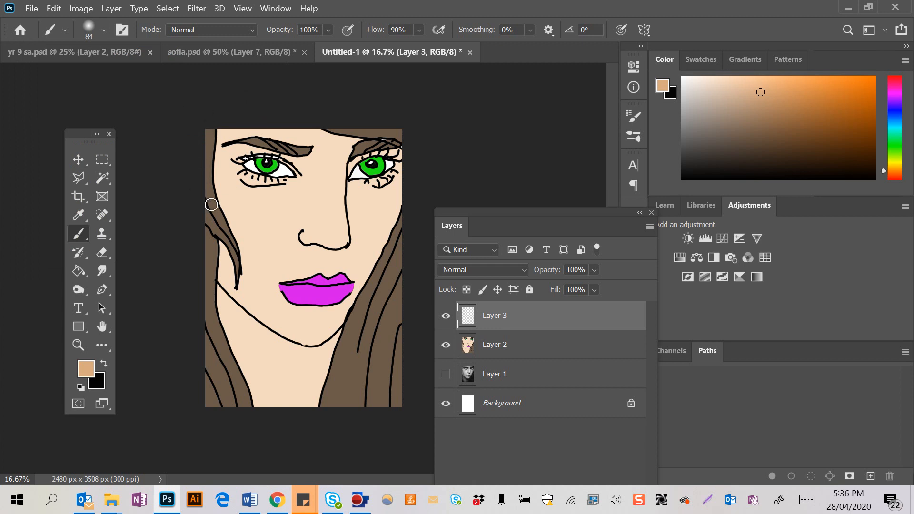
Enlarge the soft brush to 1700 px, try a tan stroke on the left cheek and undo it.
{"action": "key", "text": "bracketright"}
{"action": "key", "text": "bracketright"}
{"action": "key", "text": "bracketright"}
{"action": "key", "text": "bracketright"}
{"action": "key", "text": "bracketright"}
{"action": "key", "text": "bracketright"}
{"action": "key", "text": "bracketright"}
{"action": "key", "text": "bracketright"}
{"action": "key", "text": "bracketright"}
{"action": "key", "text": "bracketright"}
{"action": "key", "text": "bracketright"}
{"action": "key", "text": "bracketright"}
{"action": "key", "text": "bracketright"}
{"action": "key", "text": "bracketright"}
{"action": "key", "text": "bracketright"}
{"action": "key", "text": "bracketright"}
{"action": "key", "text": "bracketright"}
{"action": "left_click_drag", "start_coordinate": [249, 220], "coordinate": [254, 209]}
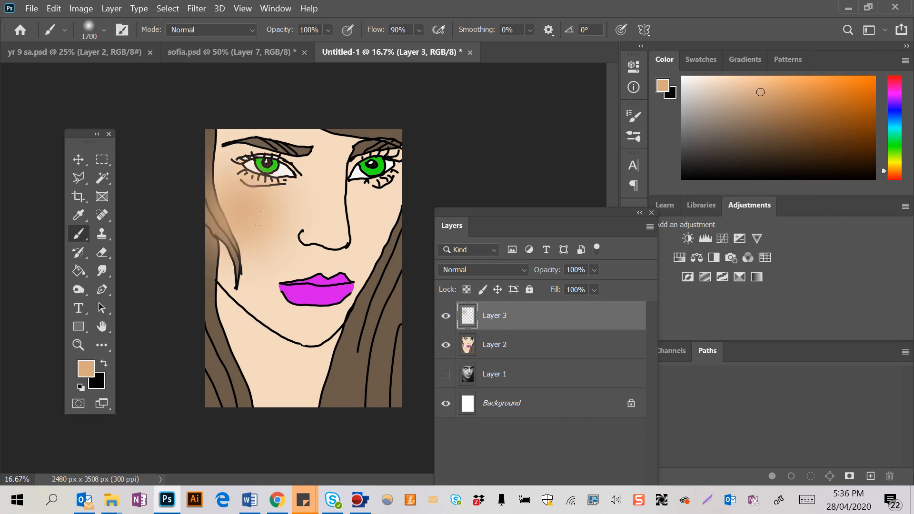
{"action": "key", "text": "ctrl+z"}
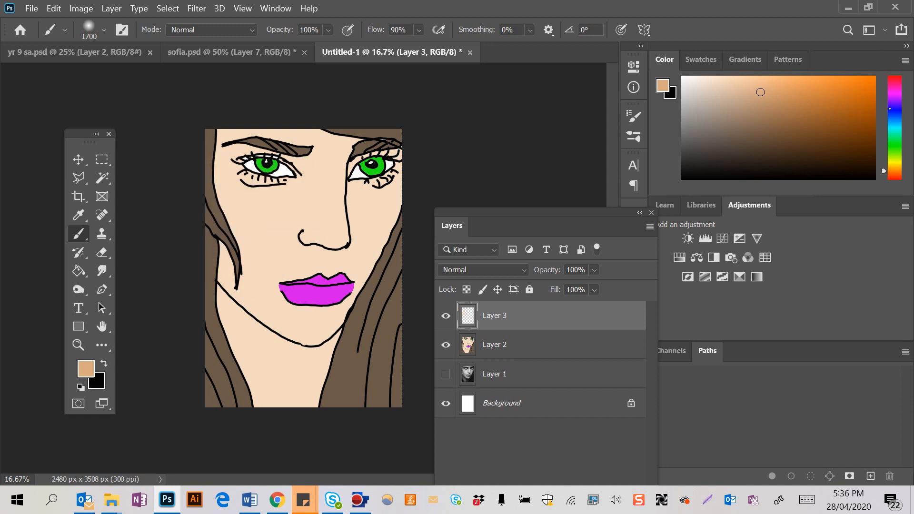
Choose a bright pink and paint soft blush on both cheeks on Layer 3.
{"action": "left_click_drag", "start_coordinate": [890, 108], "coordinate": [894, 87]}
{"action": "left_click_drag", "start_coordinate": [791, 93], "coordinate": [799, 88]}
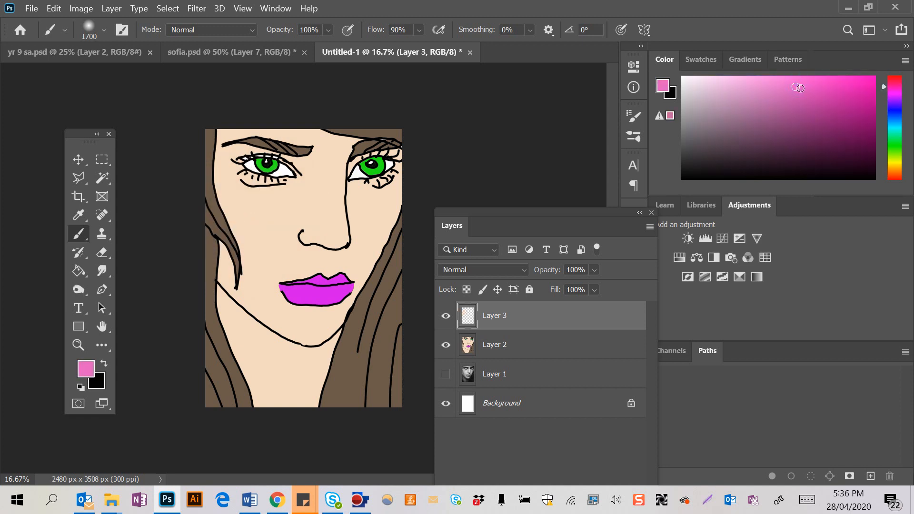
{"action": "left_click_drag", "start_coordinate": [255, 223], "coordinate": [253, 217]}
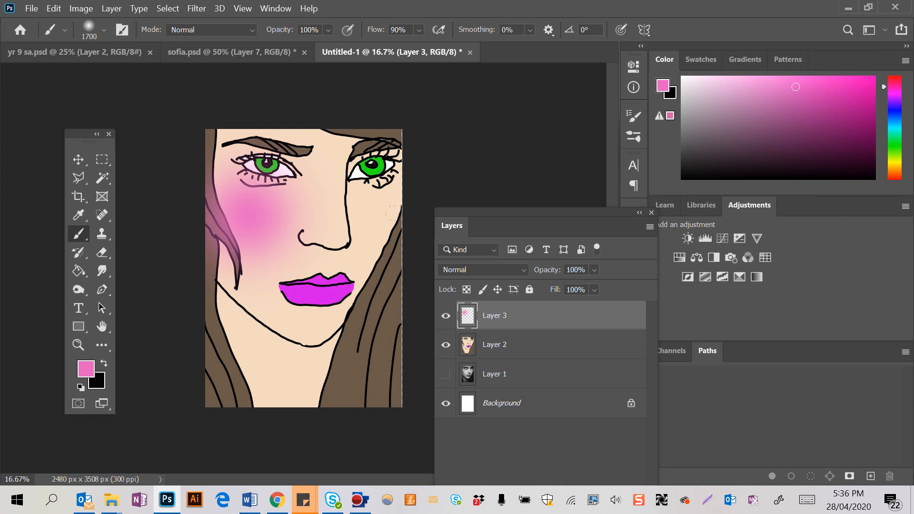
{"action": "left_click_drag", "start_coordinate": [383, 209], "coordinate": [396, 216]}
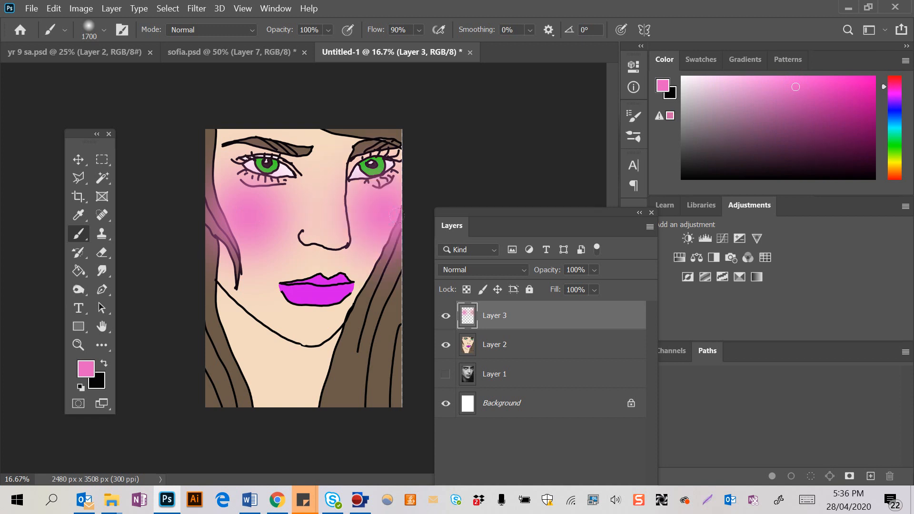
Erase the pink from the right-hand hair and along the nose with the 70 px hard eraser.
{"action": "key", "text": "e"}
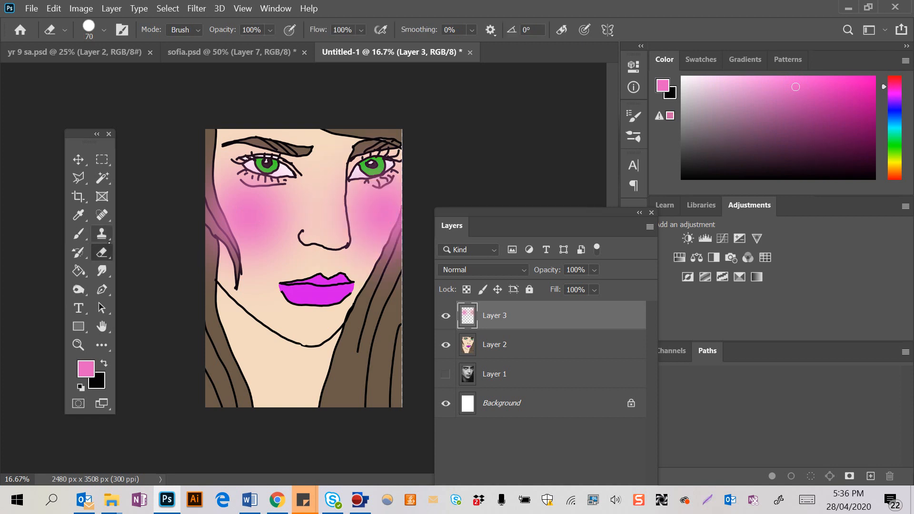
{"action": "mouse_move", "coordinate": [401, 289]}
{"action": "left_mouse_down"}
{"action": "mouse_move", "coordinate": [387, 300]}
{"action": "mouse_move", "coordinate": [381, 286]}
{"action": "mouse_move", "coordinate": [400, 251]}
{"action": "mouse_move", "coordinate": [384, 278]}
{"action": "left_mouse_up"}
{"action": "mouse_move", "coordinate": [347, 239]}
{"action": "left_mouse_down"}
{"action": "mouse_move", "coordinate": [350, 186]}
{"action": "mouse_move", "coordinate": [352, 247]}
{"action": "mouse_move", "coordinate": [344, 248]}
{"action": "mouse_move", "coordinate": [352, 249]}
{"action": "mouse_move", "coordinate": [347, 174]}
{"action": "mouse_move", "coordinate": [344, 256]}
{"action": "mouse_move", "coordinate": [339, 226]}
{"action": "mouse_move", "coordinate": [343, 254]}
{"action": "left_mouse_up"}
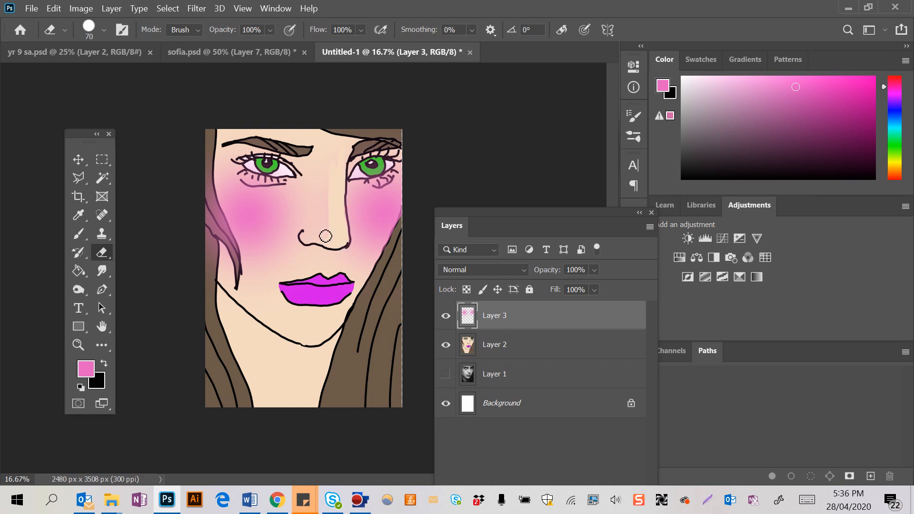
Set the eraser's hardness to 0%, enlarge it to 600 px and softly erase the pink along the nose.
{"action": "left_click", "coordinate": [103, 33]}
{"action": "left_click_drag", "start_coordinate": [171, 108], "coordinate": [80, 108]}
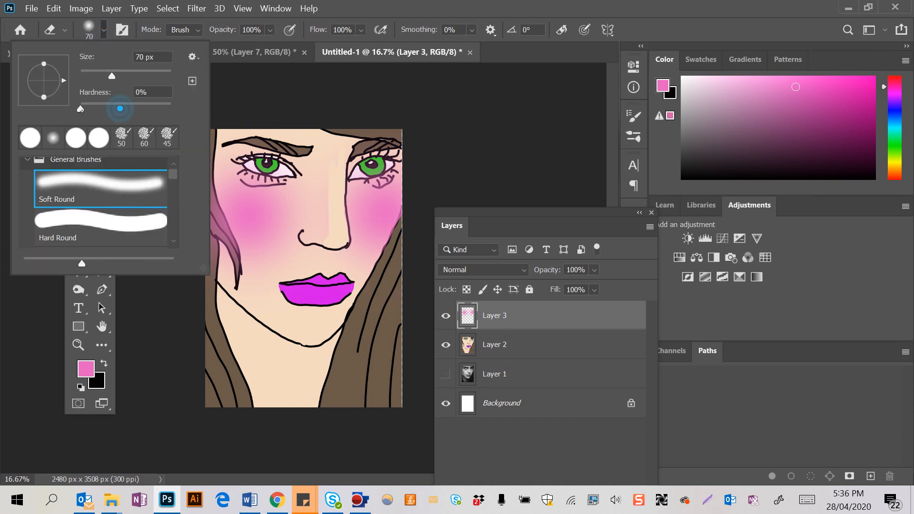
{"action": "left_click", "coordinate": [317, 239]}
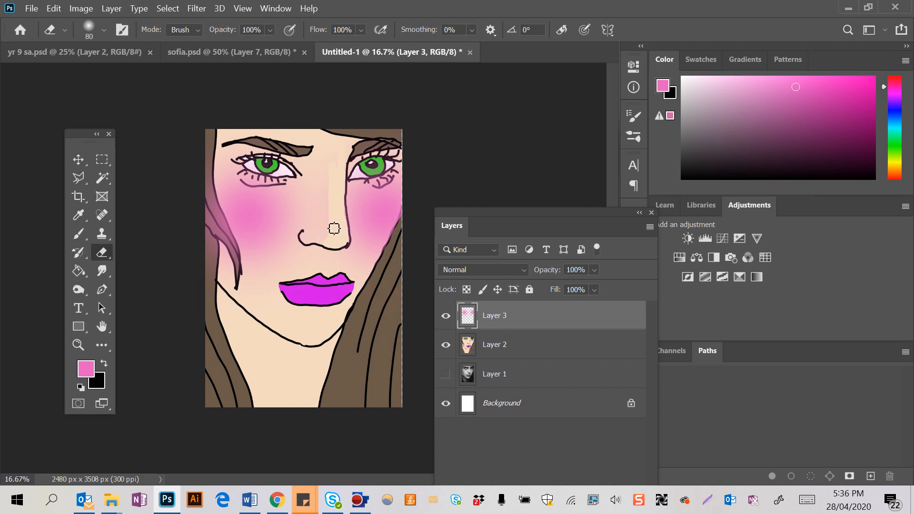
{"action": "key", "text": "bracketright"}
{"action": "key", "text": "bracketright"}
{"action": "key", "text": "bracketright"}
{"action": "key", "text": "bracketright"}
{"action": "key", "text": "bracketright"}
{"action": "key", "text": "bracketright"}
{"action": "key", "text": "bracketright"}
{"action": "key", "text": "bracketright"}
{"action": "key", "text": "bracketright"}
{"action": "key", "text": "bracketright"}
{"action": "key", "text": "bracketright"}
{"action": "key", "text": "bracketright"}
{"action": "left_click_drag", "start_coordinate": [332, 233], "coordinate": [335, 166]}
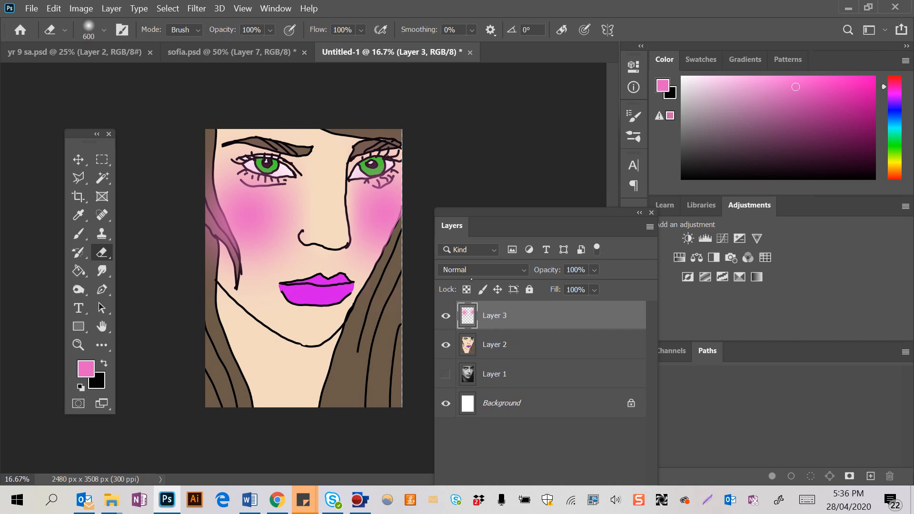
Lower the opacity of the blush on Layer 3 to 34%.
{"action": "left_click", "coordinate": [594, 270]}
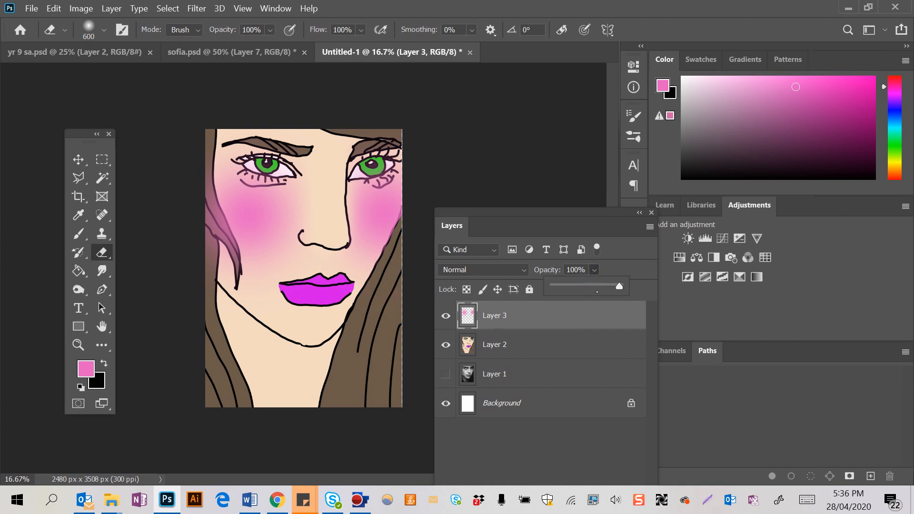
{"action": "left_click_drag", "start_coordinate": [621, 285], "coordinate": [576, 287]}
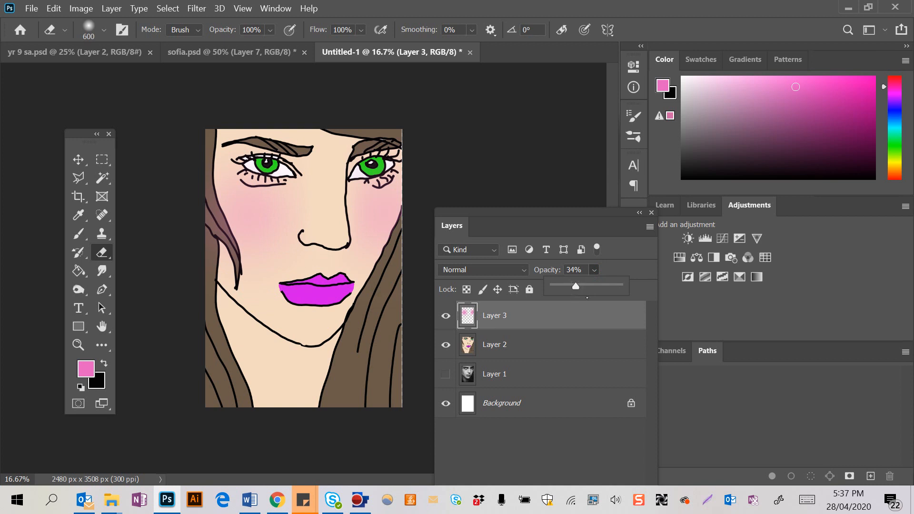
Add a new layer above Layer 3 and set the brush to a darker tan based on the neck's skin colour.
{"action": "left_click_drag", "start_coordinate": [463, 223], "coordinate": [467, 156]}
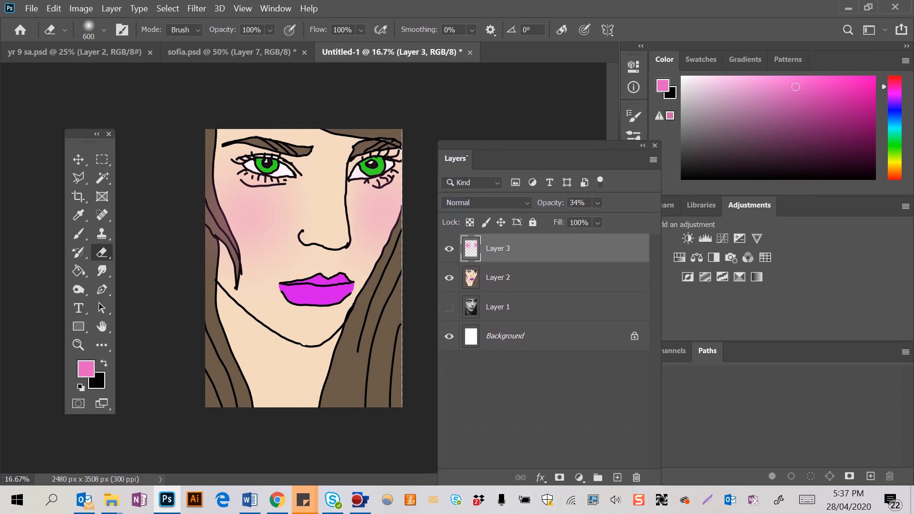
{"action": "left_click", "coordinate": [617, 476]}
{"action": "key", "text": "i"}
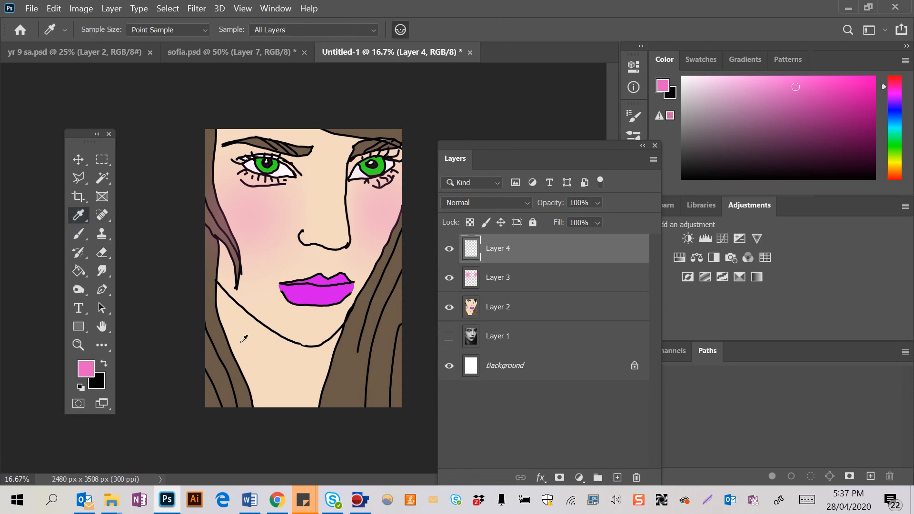
{"action": "left_click", "coordinate": [266, 357]}
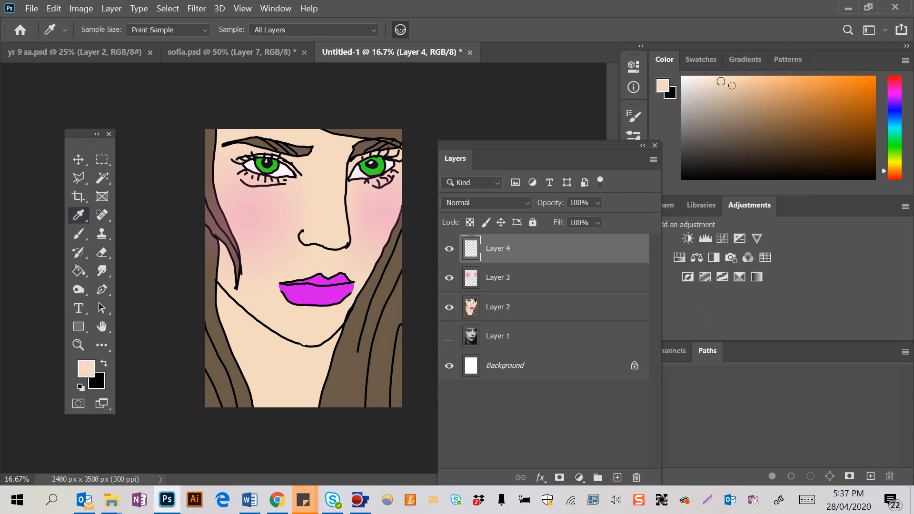
{"action": "left_click", "coordinate": [742, 98]}
{"action": "key", "text": "b"}
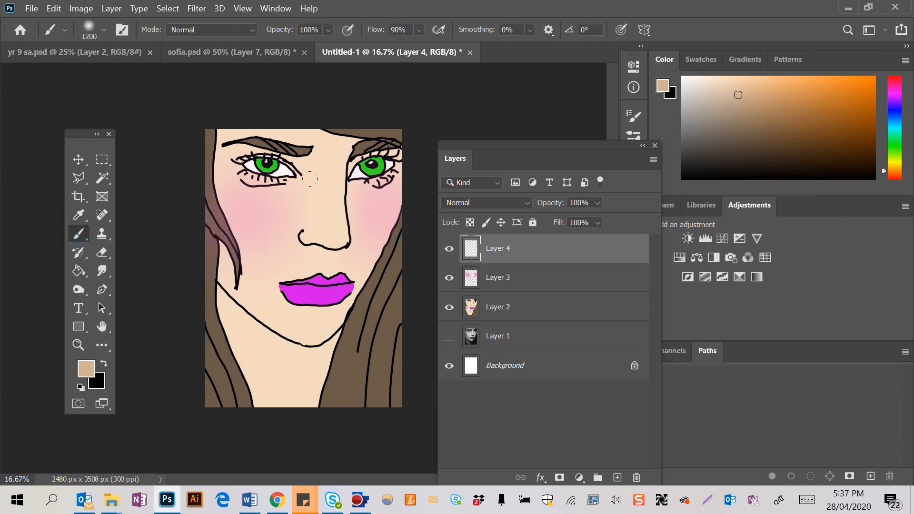
Paint soft tan shadows along the nose, below the lower lip and between the nose and mouth with a 400 px brush.
{"action": "mouse_move", "coordinate": [317, 178]}
{"action": "left_mouse_down"}
{"action": "mouse_move", "coordinate": [321, 214]}
{"action": "mouse_move", "coordinate": [313, 169]}
{"action": "mouse_move", "coordinate": [316, 219]}
{"action": "mouse_move", "coordinate": [300, 218]}
{"action": "left_mouse_up"}
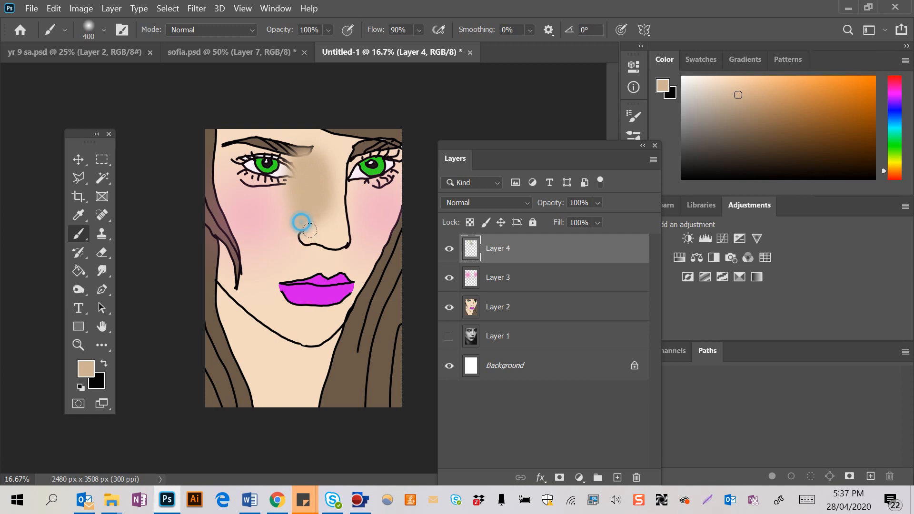
{"action": "mouse_move", "coordinate": [321, 328]}
{"action": "left_mouse_down"}
{"action": "mouse_move", "coordinate": [310, 310]}
{"action": "mouse_move", "coordinate": [303, 319]}
{"action": "mouse_move", "coordinate": [315, 306]}
{"action": "left_mouse_up"}
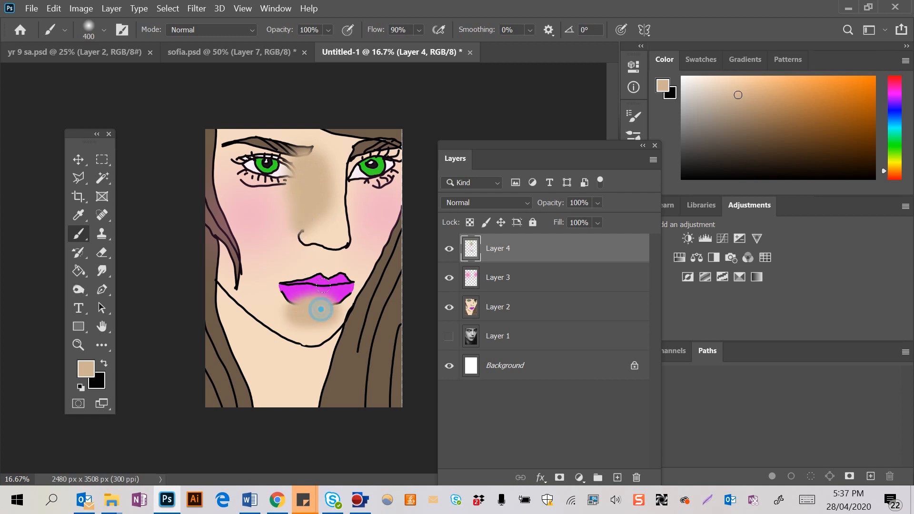
{"action": "left_click_drag", "start_coordinate": [335, 276], "coordinate": [322, 241]}
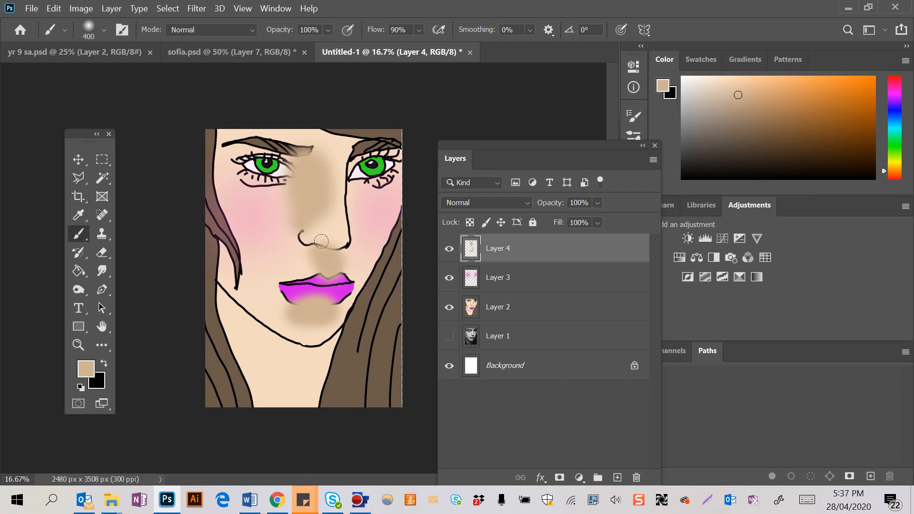
Shade both upper eye areas with tan, and paint a shadow across the neck below the jawline with a 700 px brush.
{"action": "mouse_move", "coordinate": [301, 177]}
{"action": "left_mouse_down"}
{"action": "mouse_move", "coordinate": [272, 158]}
{"action": "mouse_move", "coordinate": [242, 170]}
{"action": "left_mouse_up"}
{"action": "mouse_move", "coordinate": [359, 177]}
{"action": "left_mouse_down"}
{"action": "mouse_move", "coordinate": [367, 148]}
{"action": "mouse_move", "coordinate": [414, 178]}
{"action": "left_mouse_up"}
{"action": "mouse_move", "coordinate": [344, 352]}
{"action": "left_mouse_down"}
{"action": "mouse_move", "coordinate": [282, 354]}
{"action": "mouse_move", "coordinate": [229, 306]}
{"action": "mouse_move", "coordinate": [299, 372]}
{"action": "mouse_move", "coordinate": [260, 332]}
{"action": "left_mouse_up"}
{"action": "mouse_move", "coordinate": [341, 371]}
{"action": "left_mouse_down"}
{"action": "mouse_move", "coordinate": [302, 374]}
{"action": "mouse_move", "coordinate": [224, 315]}
{"action": "left_mouse_up"}
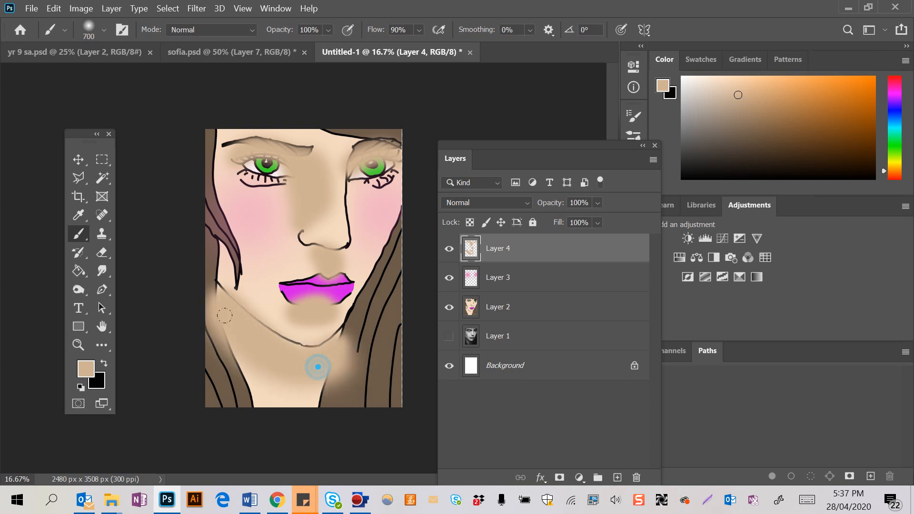
Erase the tan shading that spills over the hair on both sides of the neck with the 600 px soft eraser.
{"action": "left_click", "coordinate": [102, 252]}
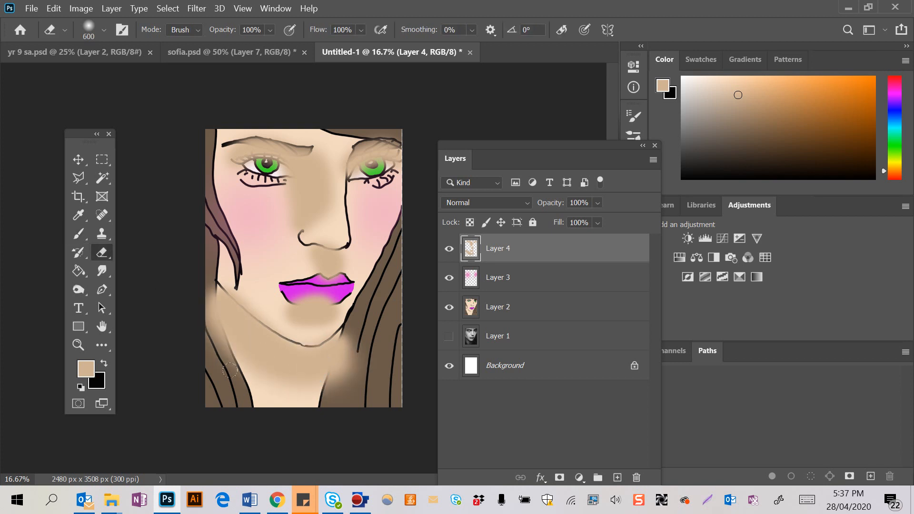
{"action": "mouse_move", "coordinate": [234, 369]}
{"action": "left_mouse_down"}
{"action": "mouse_move", "coordinate": [209, 298]}
{"action": "mouse_move", "coordinate": [196, 312]}
{"action": "left_mouse_up"}
{"action": "mouse_move", "coordinate": [391, 354]}
{"action": "left_mouse_down"}
{"action": "mouse_move", "coordinate": [367, 390]}
{"action": "mouse_move", "coordinate": [375, 350]}
{"action": "mouse_move", "coordinate": [359, 398]}
{"action": "mouse_move", "coordinate": [369, 356]}
{"action": "mouse_move", "coordinate": [353, 413]}
{"action": "mouse_move", "coordinate": [385, 329]}
{"action": "left_mouse_up"}
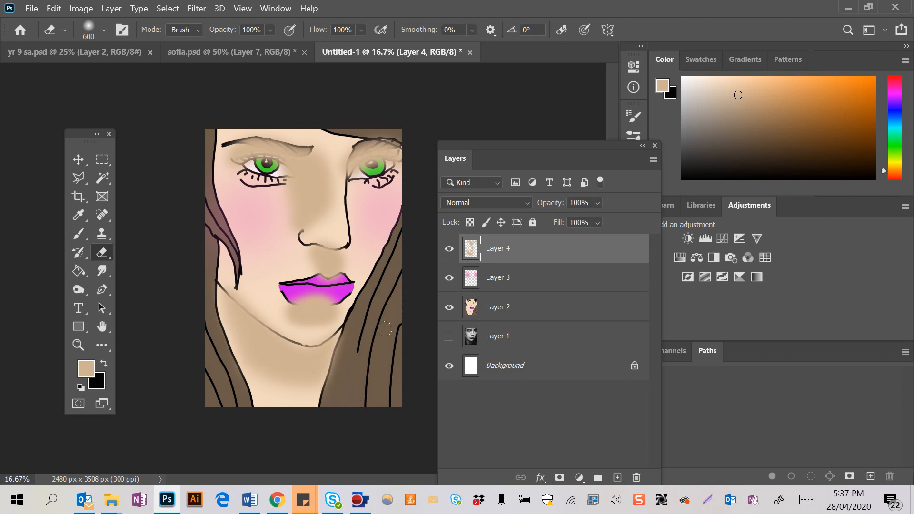
Reduce the eraser size and clear the tan shading from the lips, nose tip, right-hand eye and left-hand eyebrow.
{"action": "key", "text": "bracketleft"}
{"action": "key", "text": "bracketleft"}
{"action": "mouse_move", "coordinate": [333, 299]}
{"action": "left_mouse_down"}
{"action": "mouse_move", "coordinate": [304, 302]}
{"action": "mouse_move", "coordinate": [336, 293]}
{"action": "mouse_move", "coordinate": [325, 261]}
{"action": "left_mouse_up"}
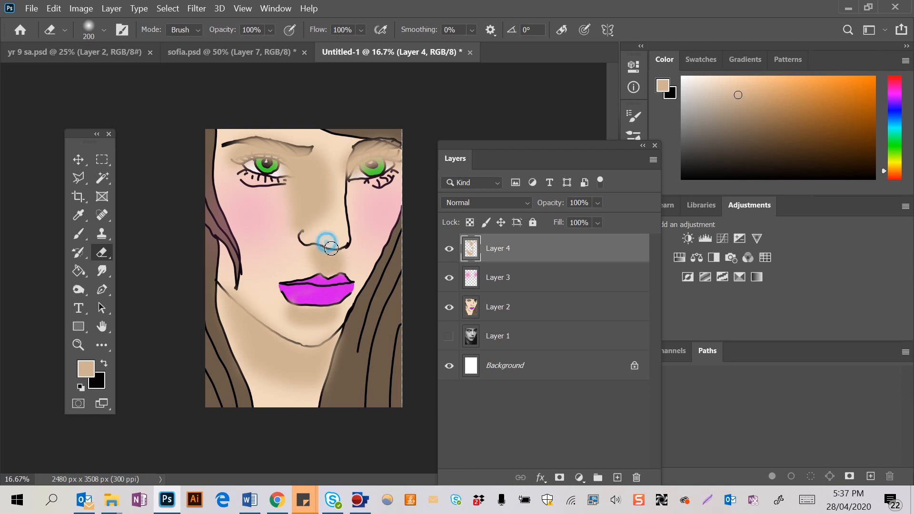
{"action": "mouse_move", "coordinate": [364, 162]}
{"action": "left_mouse_down"}
{"action": "mouse_move", "coordinate": [384, 174]}
{"action": "mouse_move", "coordinate": [367, 179]}
{"action": "mouse_move", "coordinate": [393, 172]}
{"action": "mouse_move", "coordinate": [372, 156]}
{"action": "mouse_move", "coordinate": [387, 141]}
{"action": "left_mouse_up"}
{"action": "mouse_move", "coordinate": [307, 167]}
{"action": "left_mouse_down"}
{"action": "mouse_move", "coordinate": [301, 153]}
{"action": "mouse_move", "coordinate": [233, 150]}
{"action": "mouse_move", "coordinate": [303, 159]}
{"action": "mouse_move", "coordinate": [341, 227]}
{"action": "left_mouse_up"}
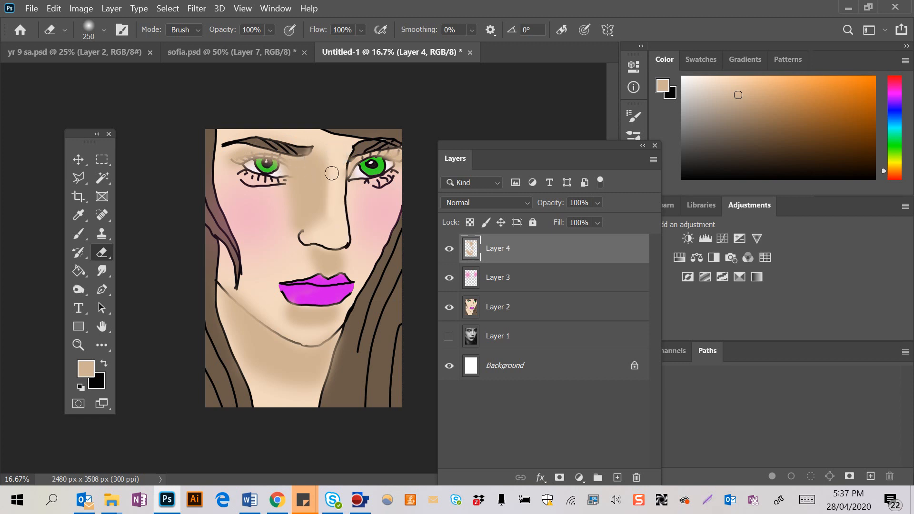
Enlarge the eraser to 400 px and trim the tan shading along the nose bridge and beside the left cheek.
{"action": "key", "text": "bracketright"}
{"action": "key", "text": "bracketright"}
{"action": "key", "text": "bracketright"}
{"action": "left_click_drag", "start_coordinate": [332, 149], "coordinate": [328, 251]}
{"action": "left_click_drag", "start_coordinate": [278, 222], "coordinate": [281, 206]}
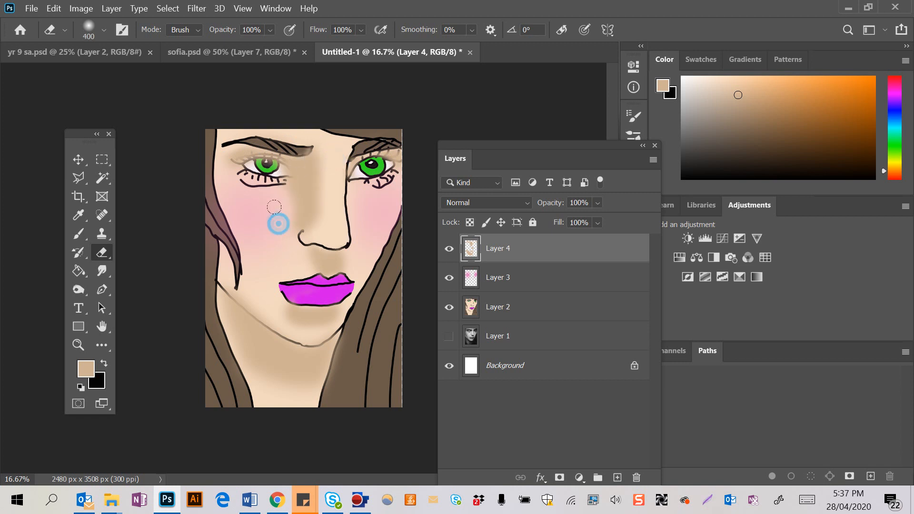
{"action": "mouse_move", "coordinate": [273, 243]}
{"action": "left_mouse_down"}
{"action": "mouse_move", "coordinate": [296, 208]}
{"action": "mouse_move", "coordinate": [287, 190]}
{"action": "left_mouse_up"}
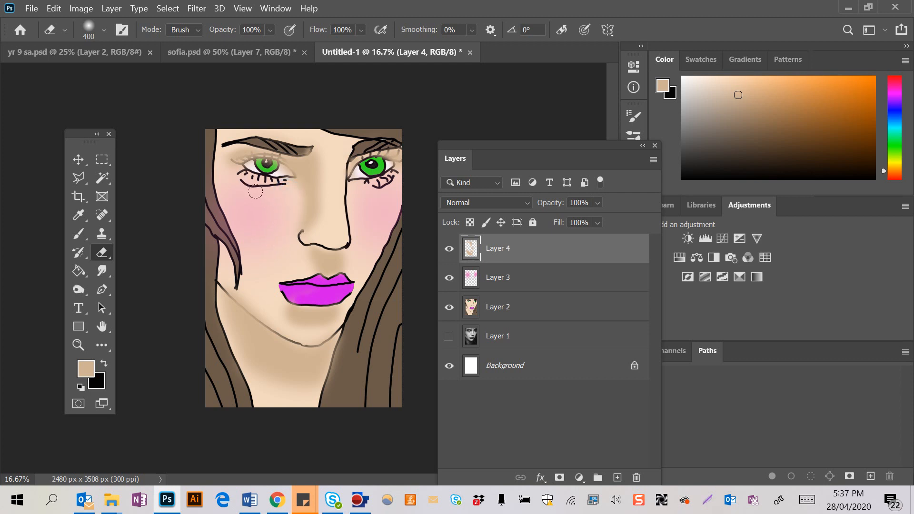
Erase tan from the lips and jawline, and repaint the neck shadow against the jaw with a smaller soft brush.
{"action": "mouse_move", "coordinate": [310, 272]}
{"action": "left_mouse_down"}
{"action": "mouse_move", "coordinate": [304, 261]}
{"action": "mouse_move", "coordinate": [316, 253]}
{"action": "mouse_move", "coordinate": [349, 259]}
{"action": "mouse_move", "coordinate": [344, 266]}
{"action": "left_mouse_up"}
{"action": "mouse_move", "coordinate": [335, 343]}
{"action": "left_mouse_down"}
{"action": "mouse_move", "coordinate": [294, 345]}
{"action": "mouse_move", "coordinate": [268, 322]}
{"action": "mouse_move", "coordinate": [257, 300]}
{"action": "left_mouse_up"}
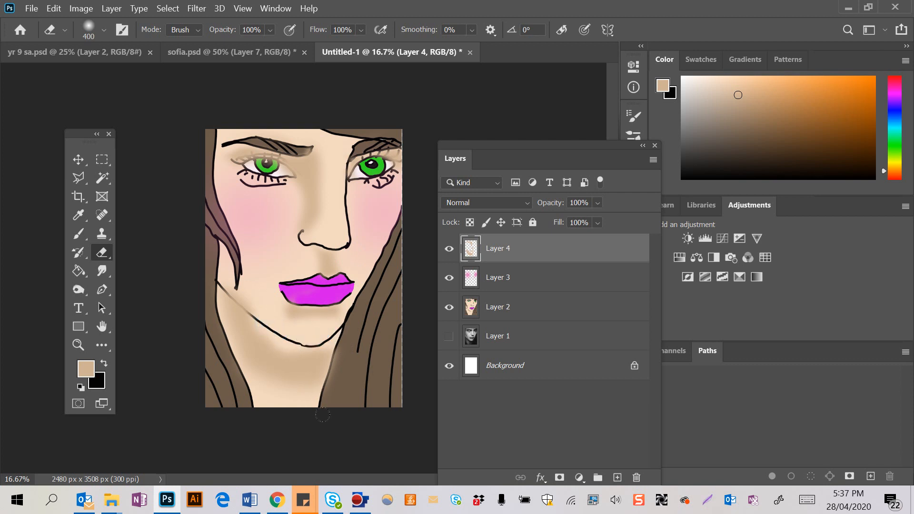
{"action": "key", "text": "b"}
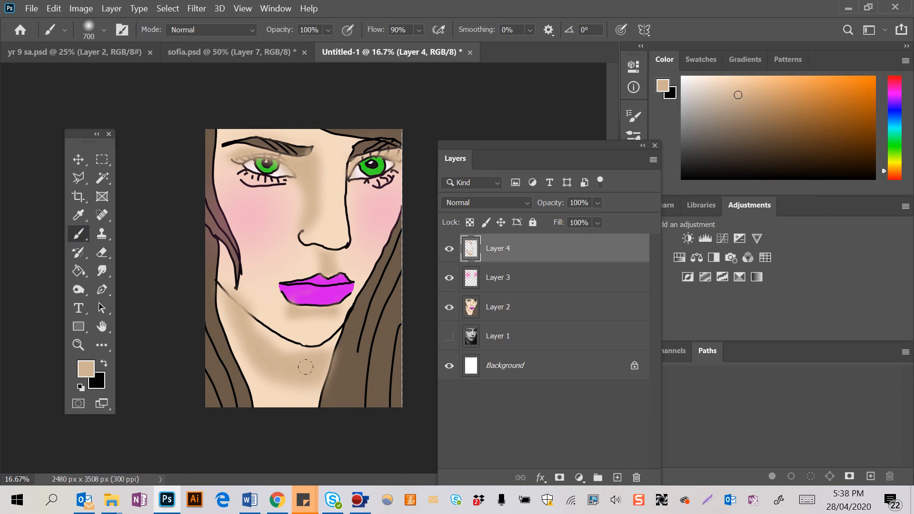
{"action": "key", "text": "bracketleft"}
{"action": "key", "text": "bracketleft"}
{"action": "key", "text": "bracketleft"}
{"action": "mouse_move", "coordinate": [342, 341]}
{"action": "left_mouse_down"}
{"action": "mouse_move", "coordinate": [326, 362]}
{"action": "mouse_move", "coordinate": [249, 333]}
{"action": "mouse_move", "coordinate": [304, 344]}
{"action": "mouse_move", "coordinate": [339, 365]}
{"action": "left_mouse_up"}
{"action": "left_click", "coordinate": [101, 252]}
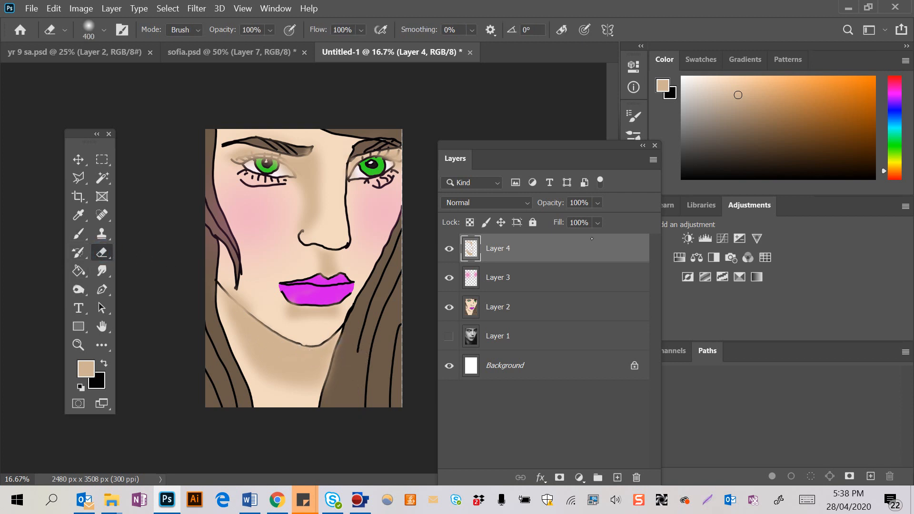
Set Layer 4, which holds the tan shading, to the Multiply blend mode with 54% opacity.
{"action": "left_click", "coordinate": [598, 202]}
{"action": "mouse_move", "coordinate": [626, 219]}
{"action": "left_mouse_down"}
{"action": "mouse_move", "coordinate": [599, 219]}
{"action": "mouse_move", "coordinate": [658, 236]}
{"action": "left_mouse_up"}
{"action": "left_click", "coordinate": [485, 202]}
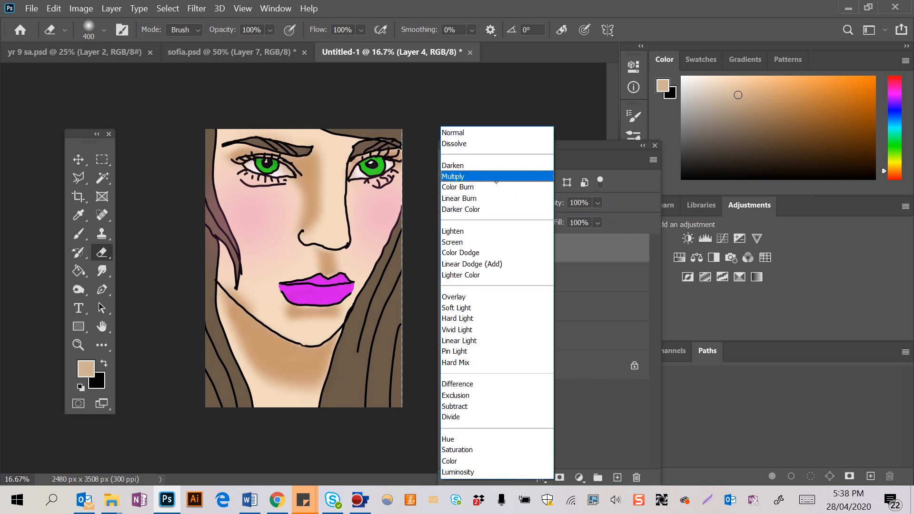
{"action": "left_click", "coordinate": [470, 162]}
{"action": "key", "text": "Down"}
{"action": "key", "text": "Down"}
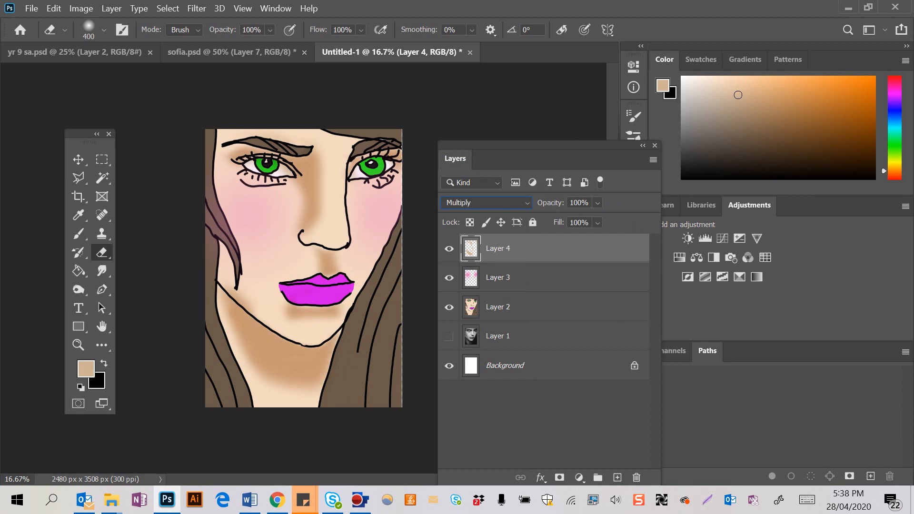
{"action": "key", "text": "Up"}
{"action": "mouse_move", "coordinate": [598, 203]}
{"action": "left_mouse_down"}
{"action": "mouse_move", "coordinate": [591, 221]}
{"action": "mouse_move", "coordinate": [613, 228]}
{"action": "left_mouse_up"}
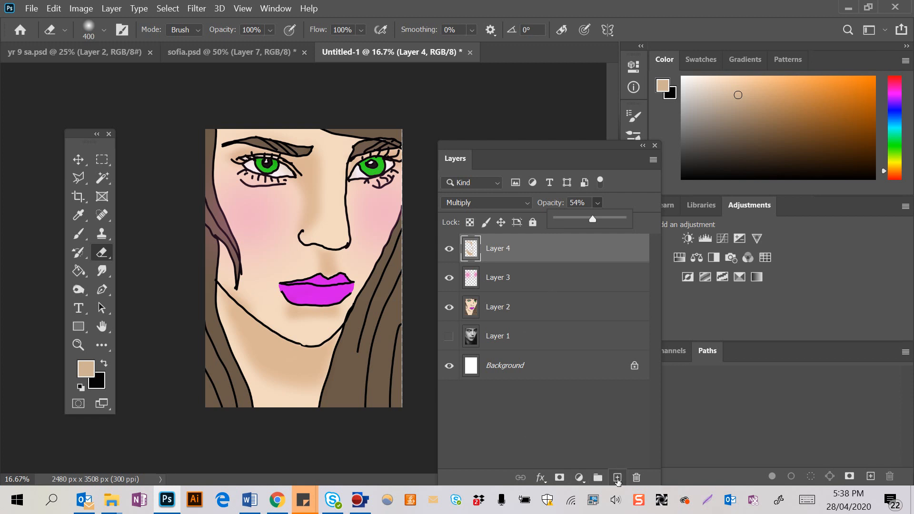
On a new layer, sample the lip magenta, darken it to purple and paint soft shading across the lips.
{"action": "left_click", "coordinate": [617, 478]}
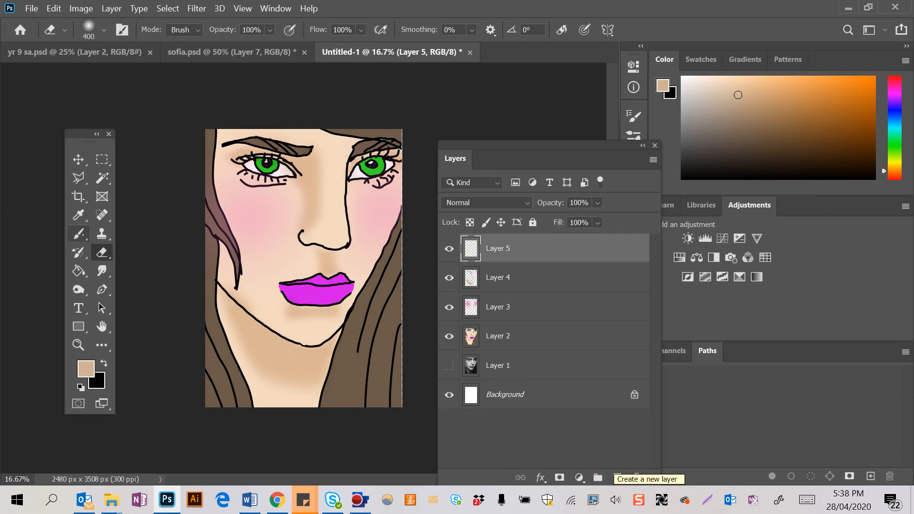
{"action": "left_click", "coordinate": [78, 233]}
{"action": "left_click", "coordinate": [79, 214]}
{"action": "left_click", "coordinate": [305, 291]}
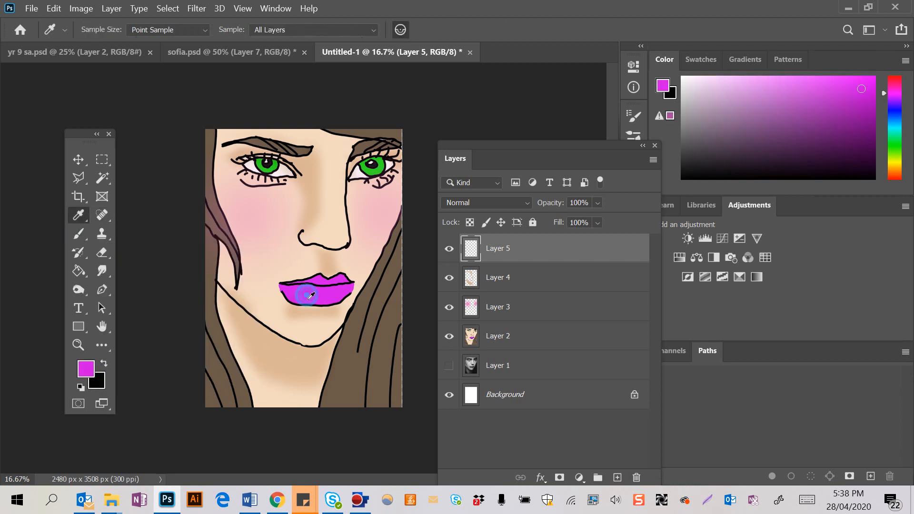
{"action": "left_click", "coordinate": [79, 233]}
{"action": "left_click", "coordinate": [859, 108]}
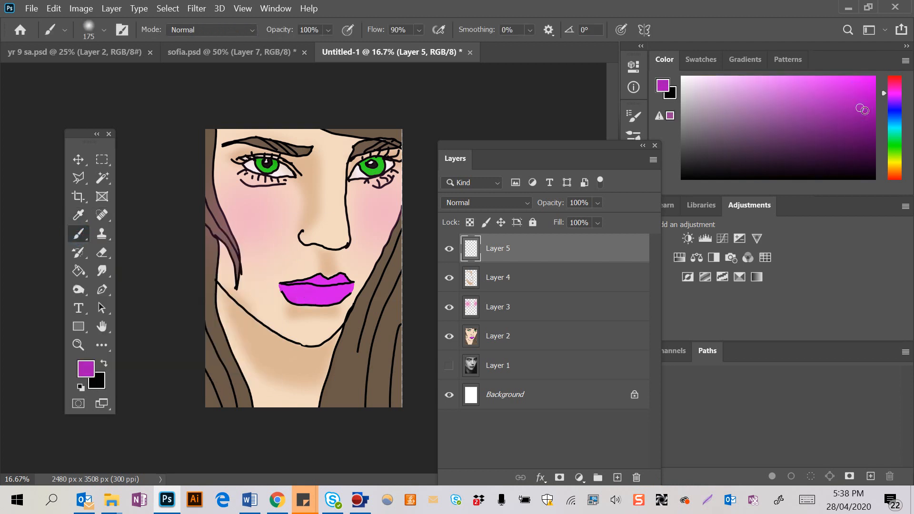
{"action": "mouse_move", "coordinate": [353, 294]}
{"action": "left_mouse_down"}
{"action": "mouse_move", "coordinate": [294, 294]}
{"action": "mouse_move", "coordinate": [350, 301]}
{"action": "left_mouse_up"}
Lower the lip shading layer's opacity to 59%.
{"action": "left_click", "coordinate": [597, 208]}
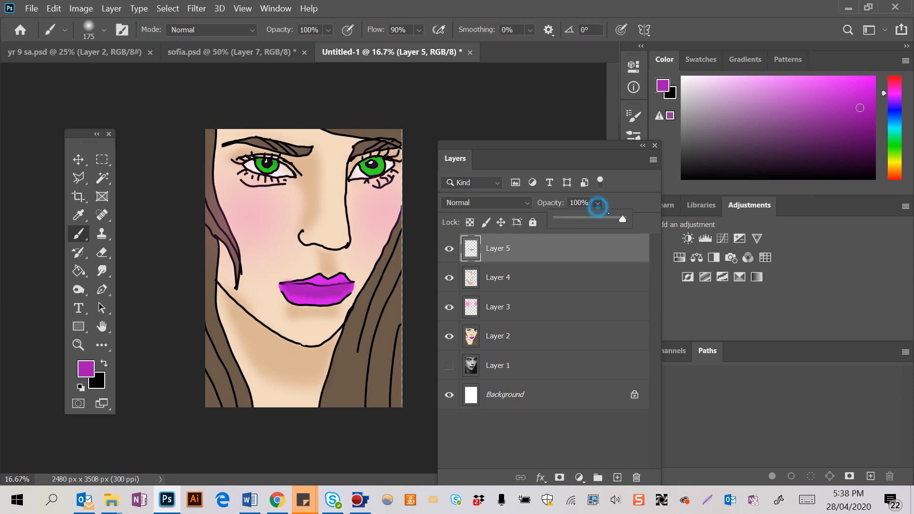
{"action": "left_click", "coordinate": [597, 209]}
{"action": "left_click", "coordinate": [597, 208]}
{"action": "left_click", "coordinate": [595, 219]}
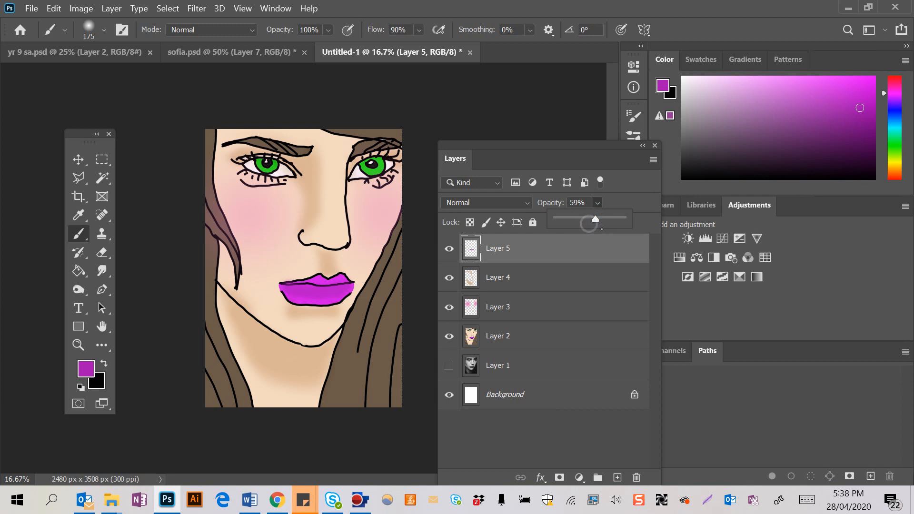
On a new layer, sample the iris green, darken it and shade the upper irises of both eyes with the 175 px brush.
{"action": "left_click", "coordinate": [617, 478]}
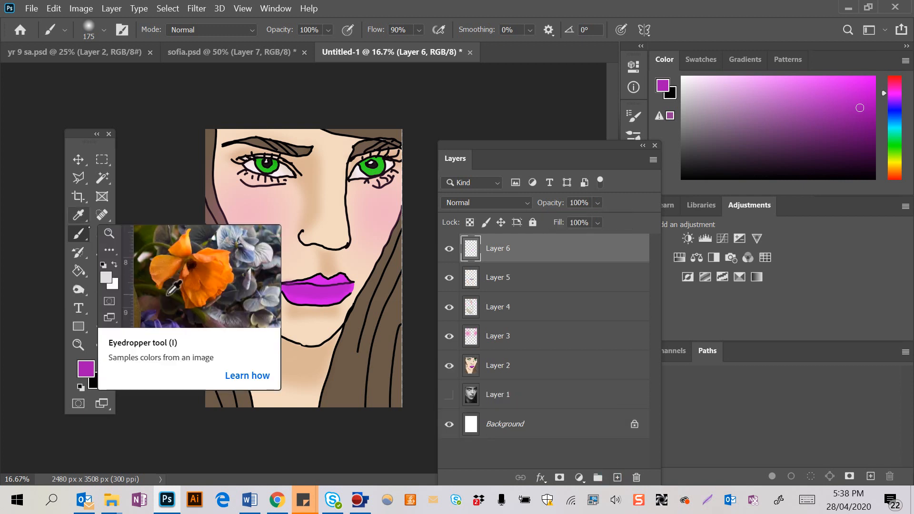
{"action": "key", "text": "ctrl+plus"}
{"action": "key", "text": "ctrl+plus"}
{"action": "scroll", "coordinate": [78, 215], "scroll_direction": "up", "scroll_amount": 5}
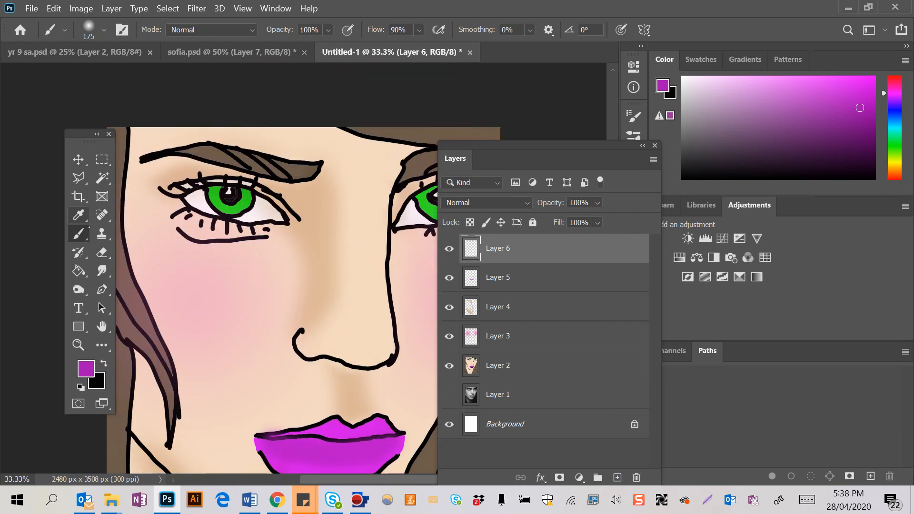
{"action": "left_click", "coordinate": [79, 215]}
{"action": "left_click", "coordinate": [211, 200]}
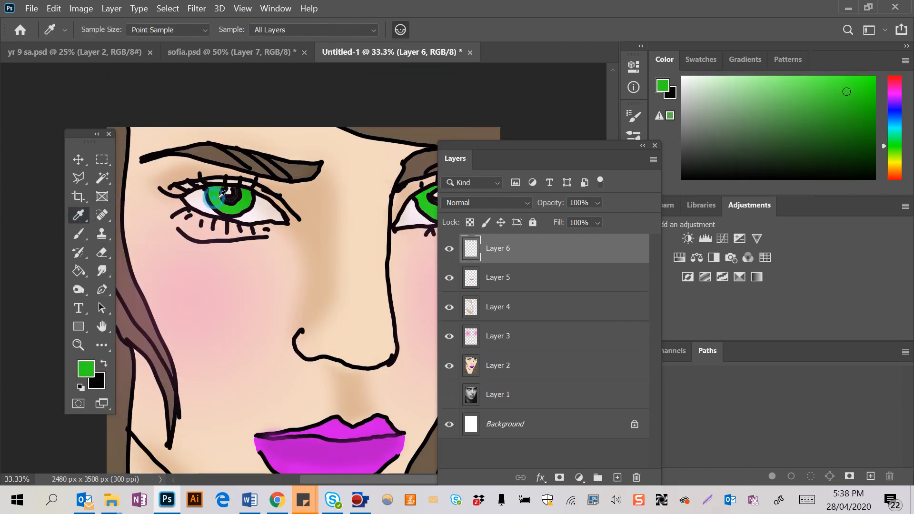
{"action": "left_click", "coordinate": [845, 138]}
{"action": "left_click", "coordinate": [78, 233]}
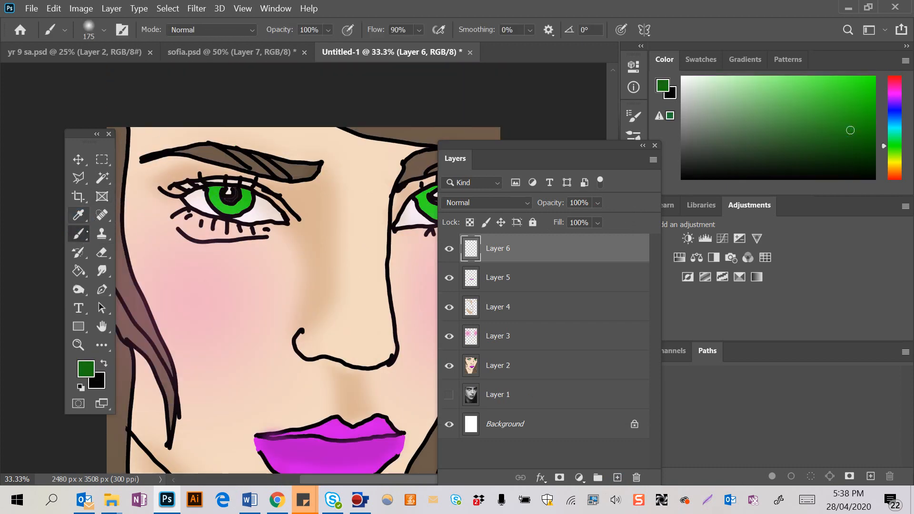
{"action": "mouse_move", "coordinate": [223, 196]}
{"action": "left_mouse_down"}
{"action": "mouse_move", "coordinate": [212, 193]}
{"action": "mouse_move", "coordinate": [245, 198]}
{"action": "left_mouse_up"}
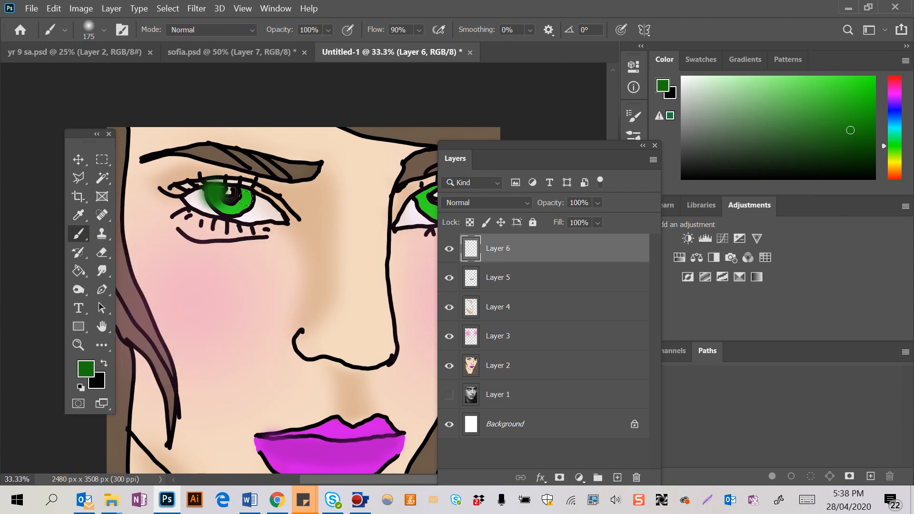
{"action": "scroll", "coordinate": [240, 192], "scroll_direction": "right", "scroll_amount": 3}
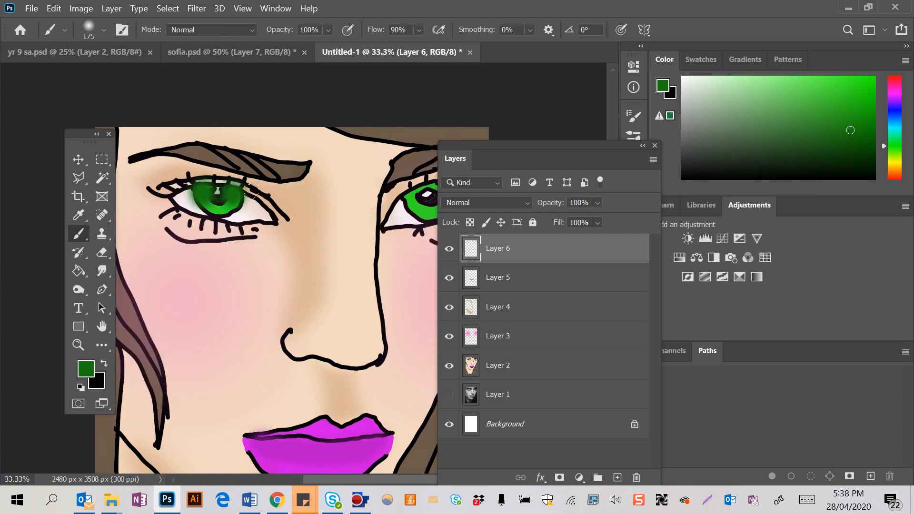
{"action": "mouse_move", "coordinate": [384, 205]}
{"action": "left_mouse_down"}
{"action": "mouse_move", "coordinate": [373, 200]}
{"action": "mouse_move", "coordinate": [409, 183]}
{"action": "mouse_move", "coordinate": [419, 195]}
{"action": "left_mouse_up"}
{"action": "scroll", "coordinate": [419, 195], "scroll_direction": "left", "scroll_amount": 2}
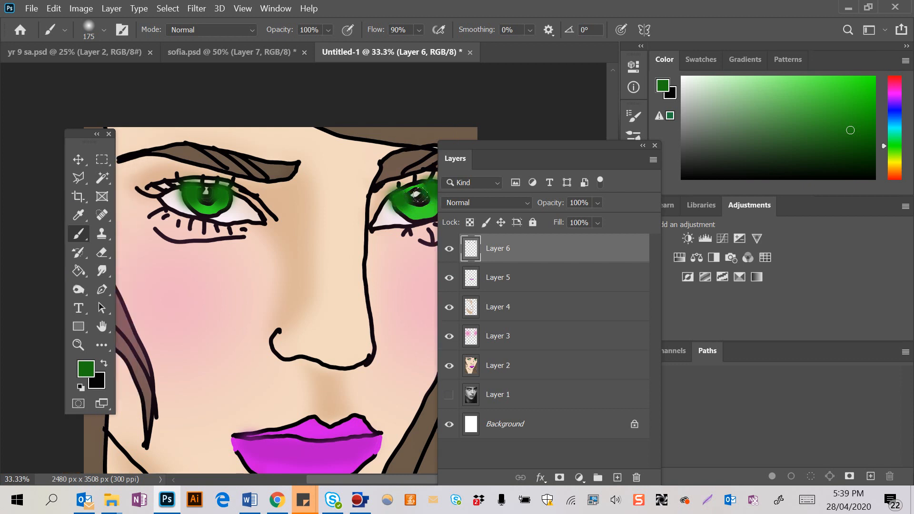
Reduce the eraser to 100 px and remove the dark green spilling over the whites around both irises.
{"action": "key", "text": "e"}
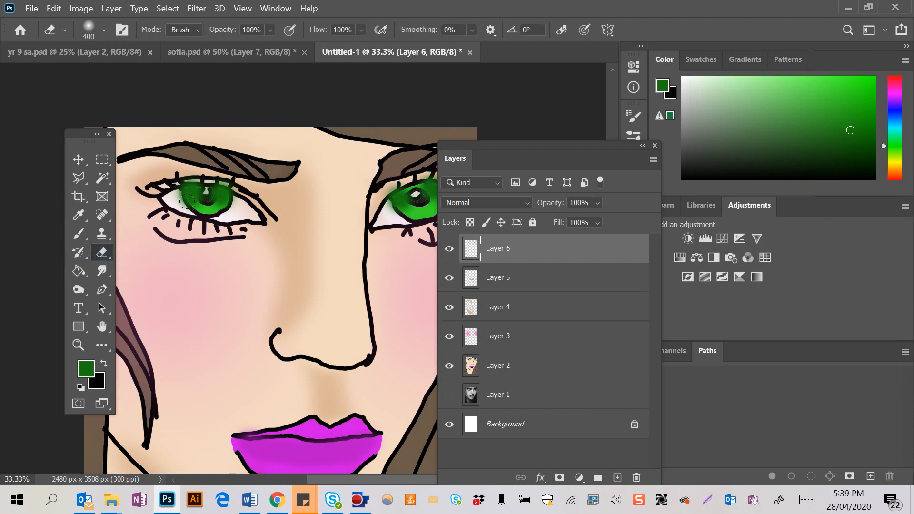
{"action": "key", "text": "bracketleft"}
{"action": "key", "text": "bracketleft"}
{"action": "key", "text": "bracketleft"}
{"action": "mouse_move", "coordinate": [178, 203]}
{"action": "left_mouse_down"}
{"action": "mouse_move", "coordinate": [184, 209]}
{"action": "mouse_move", "coordinate": [191, 195]}
{"action": "left_mouse_up"}
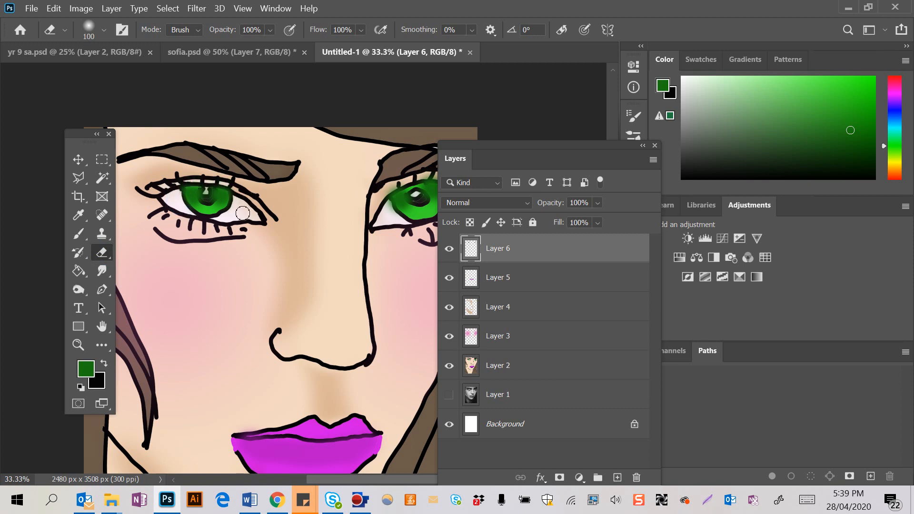
{"action": "scroll", "coordinate": [242, 213], "scroll_direction": "right", "scroll_amount": 3}
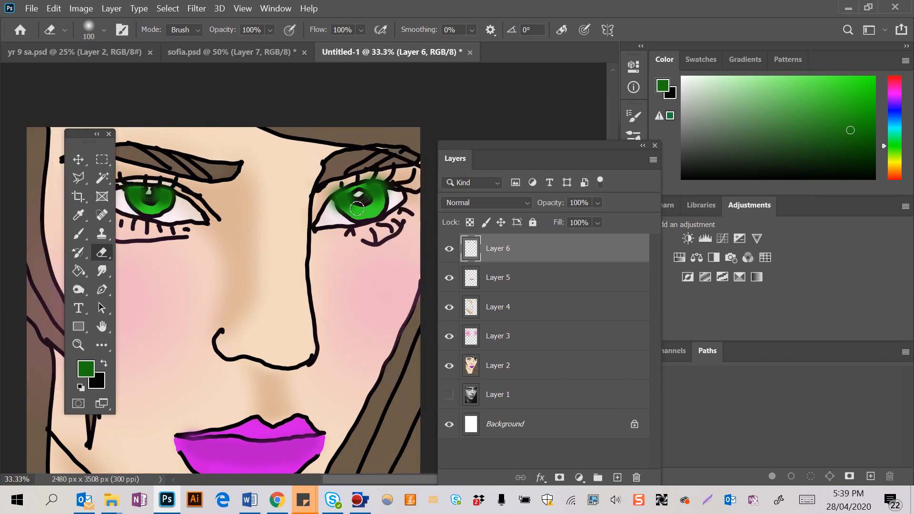
{"action": "left_click", "coordinate": [390, 186]}
{"action": "scroll", "coordinate": [412, 248], "scroll_direction": "left", "scroll_amount": 1}
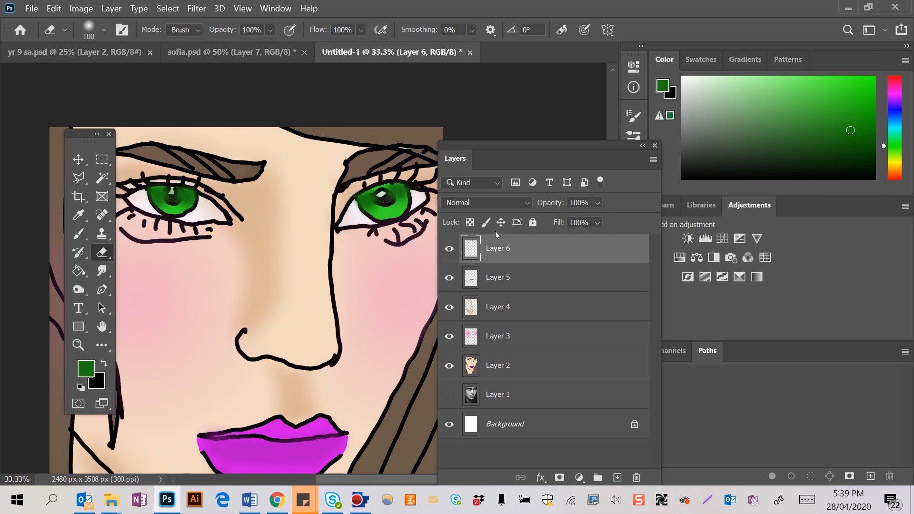
Clear the green shading from the left-hand pupil and set Layer 6 to the Multiply blend mode.
{"action": "left_click_drag", "start_coordinate": [174, 193], "coordinate": [184, 205]}
{"action": "key", "text": "ctrl+z"}
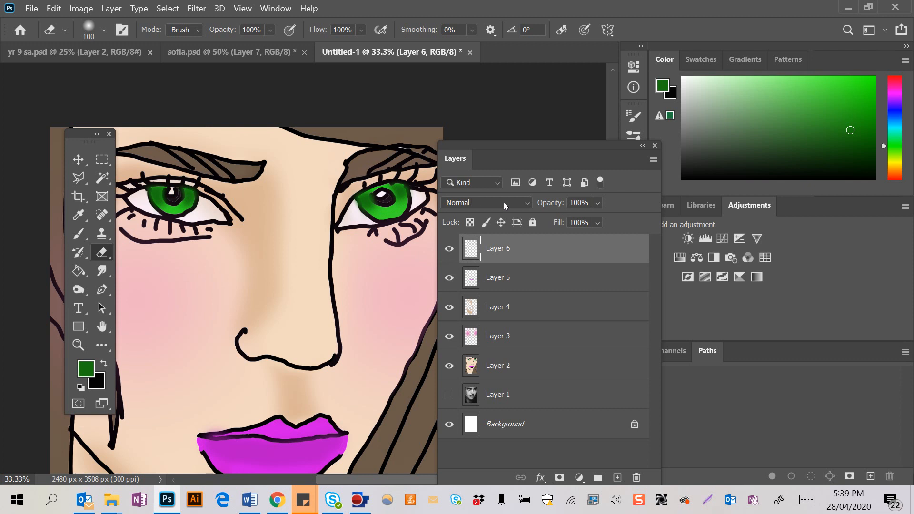
{"action": "left_click", "coordinate": [526, 203]}
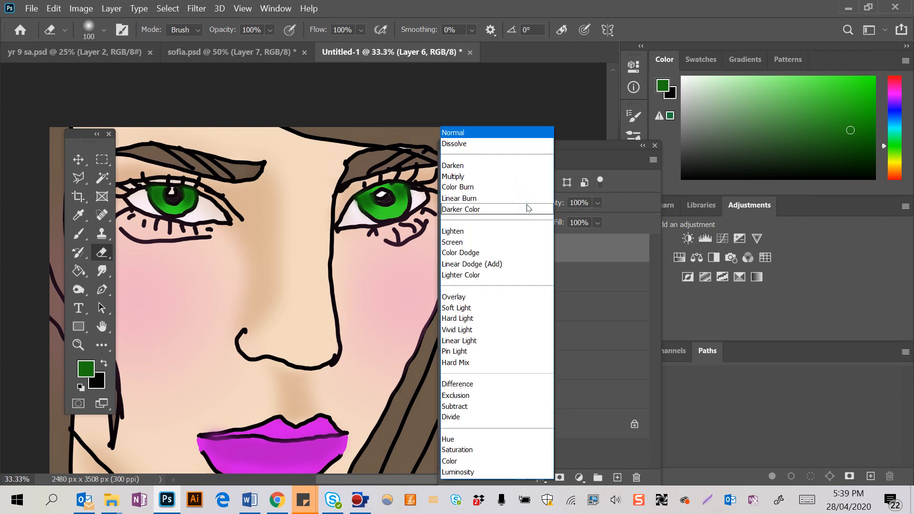
{"action": "left_click", "coordinate": [504, 176]}
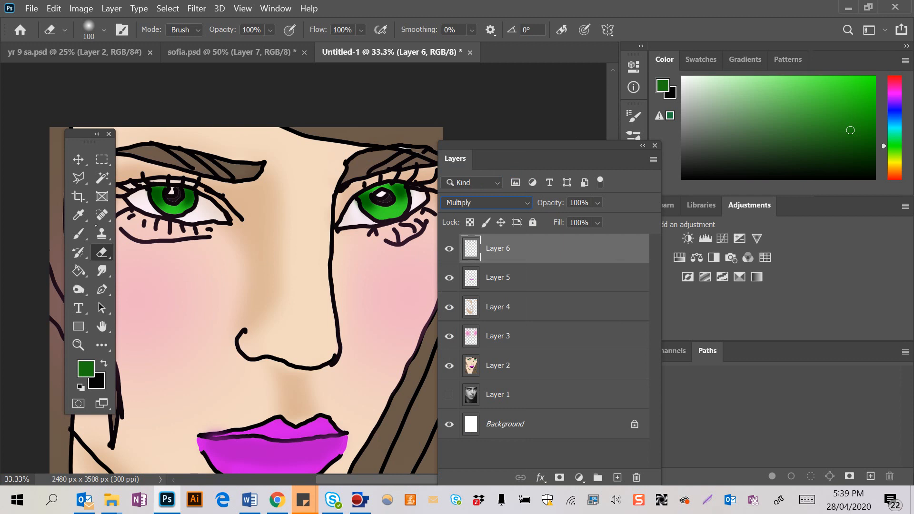
Pick a mid grey, reduce the brush to 80 px and try shading the inner white of the left-hand eye.
{"action": "left_click", "coordinate": [78, 214]}
{"action": "left_click", "coordinate": [78, 233]}
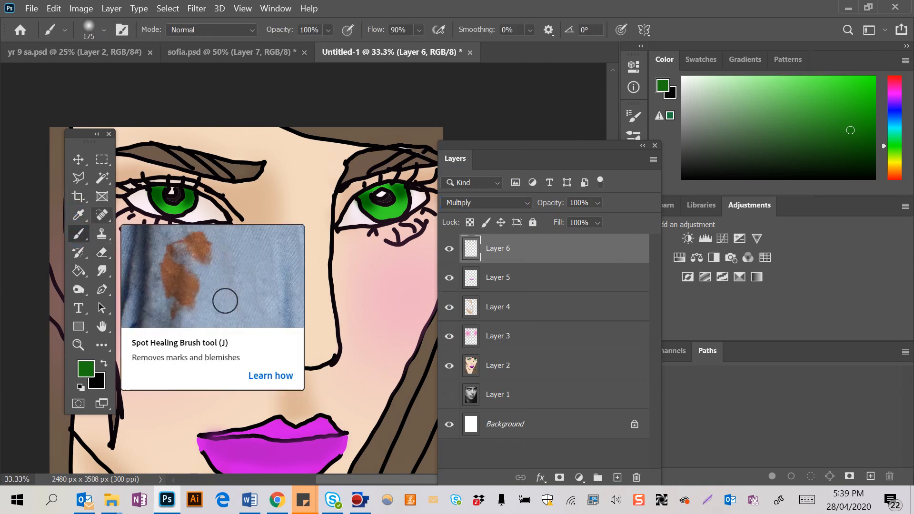
{"action": "left_click", "coordinate": [688, 112]}
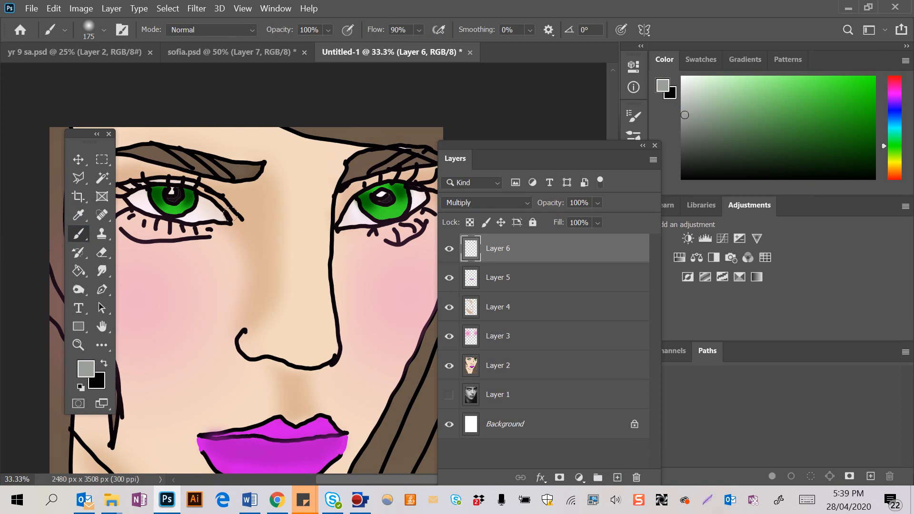
{"action": "key", "text": "bracketleft"}
{"action": "key", "text": "bracketleft"}
{"action": "key", "text": "bracketleft"}
{"action": "key", "text": "bracketleft"}
{"action": "left_click_drag", "start_coordinate": [230, 215], "coordinate": [208, 199]}
Pick a lighter grey and shade the corners of the whites in both eyes.
{"action": "left_click", "coordinate": [683, 95]}
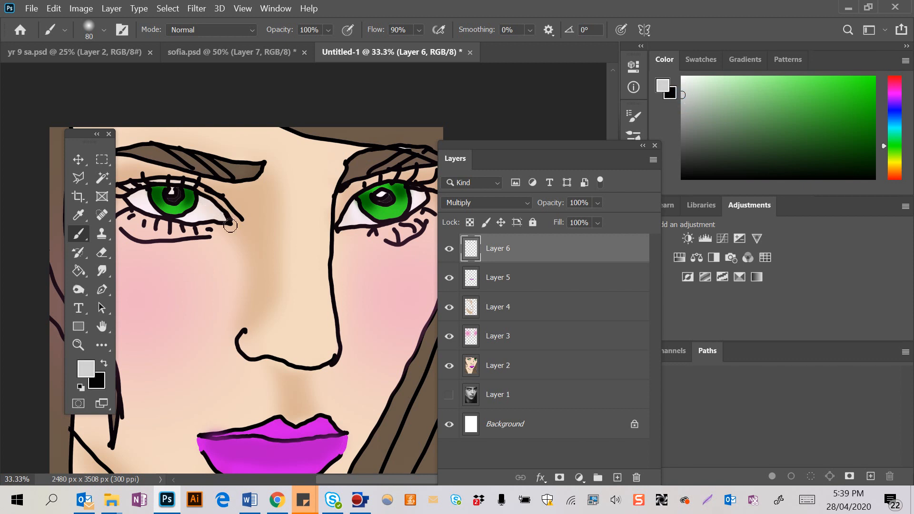
{"action": "mouse_move", "coordinate": [231, 225]}
{"action": "left_mouse_down"}
{"action": "mouse_move", "coordinate": [211, 205]}
{"action": "mouse_move", "coordinate": [228, 219]}
{"action": "left_mouse_up"}
{"action": "mouse_move", "coordinate": [150, 200]}
{"action": "left_mouse_down"}
{"action": "mouse_move", "coordinate": [134, 190]}
{"action": "mouse_move", "coordinate": [144, 203]}
{"action": "mouse_move", "coordinate": [137, 208]}
{"action": "mouse_move", "coordinate": [152, 188]}
{"action": "left_mouse_up"}
{"action": "left_click_drag", "start_coordinate": [353, 203], "coordinate": [351, 228]}
{"action": "left_click_drag", "start_coordinate": [421, 199], "coordinate": [428, 213]}
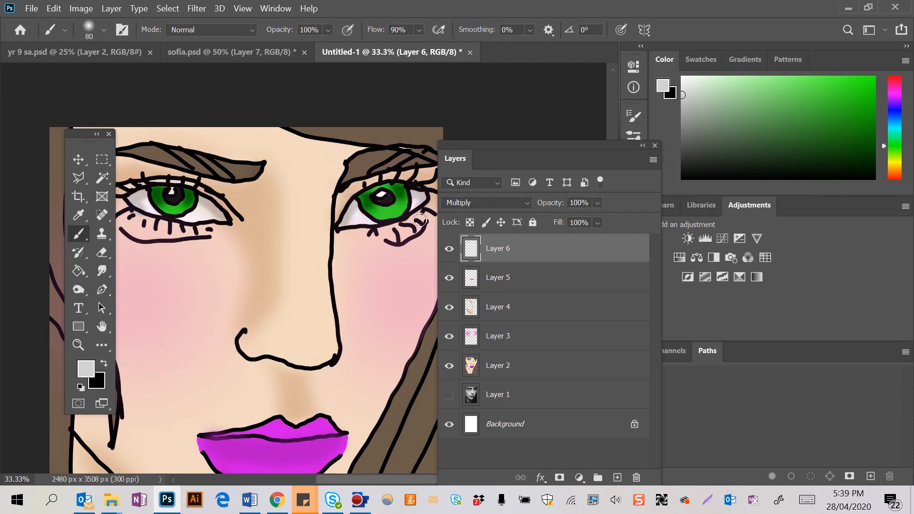
Add a new layer for the hair shading and choose a dark grey with an orange hue as the painting colour.
{"action": "key", "text": "ctrl+minus"}
{"action": "key", "text": "ctrl+minus"}
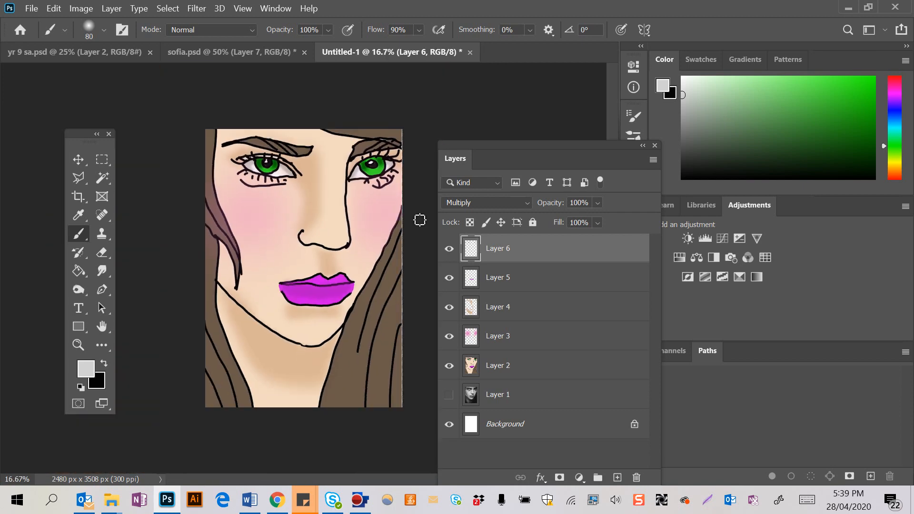
{"action": "left_click", "coordinate": [617, 478]}
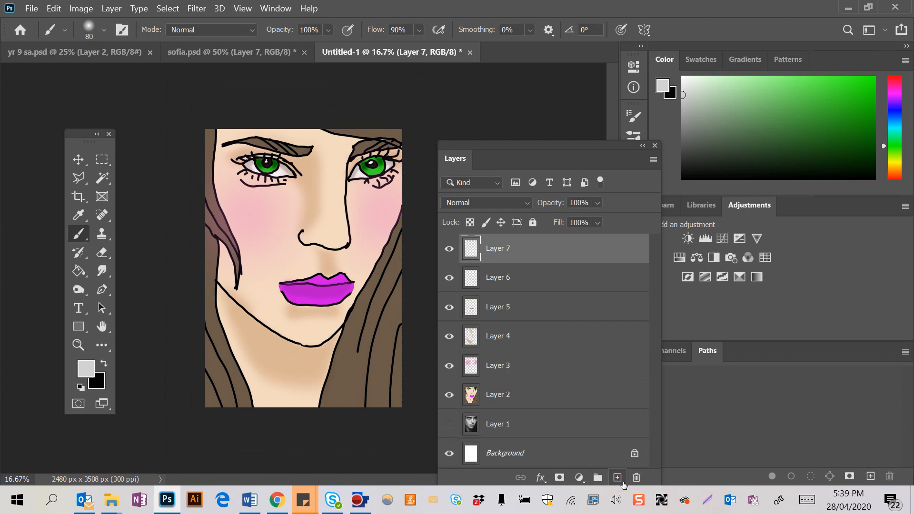
{"action": "left_click", "coordinate": [695, 155]}
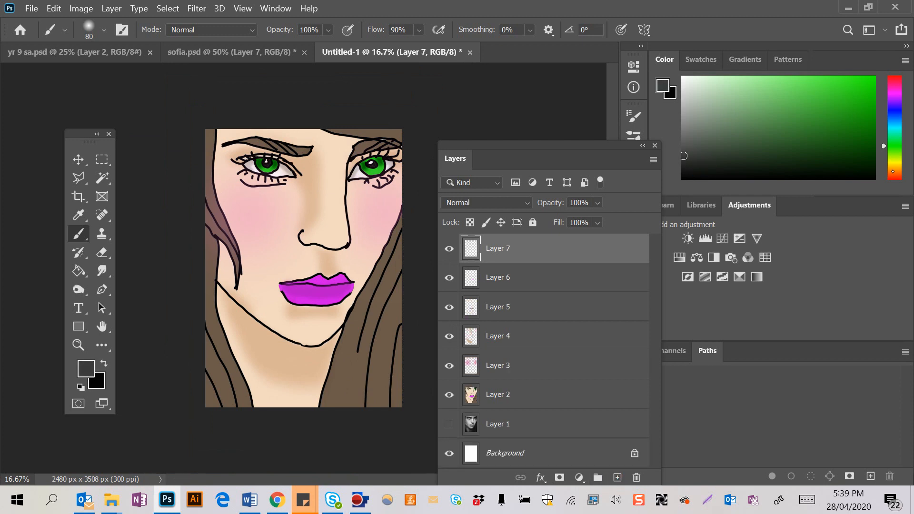
{"action": "left_click_drag", "start_coordinate": [894, 146], "coordinate": [894, 169]}
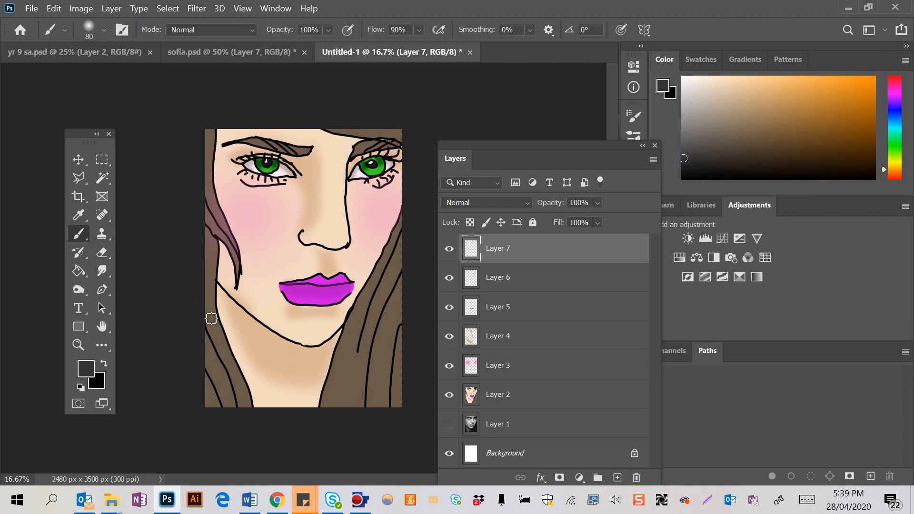
Enlarge the brush to 900 px and darken the hair along the lower corners and both outer sides of the portrait.
{"action": "key", "text": "bracketright"}
{"action": "key", "text": "bracketright"}
{"action": "key", "text": "bracketright"}
{"action": "key", "text": "bracketright"}
{"action": "key", "text": "bracketright"}
{"action": "key", "text": "bracketright"}
{"action": "key", "text": "bracketright"}
{"action": "key", "text": "bracketright"}
{"action": "key", "text": "bracketright"}
{"action": "key", "text": "bracketright"}
{"action": "key", "text": "bracketright"}
{"action": "key", "text": "bracketright"}
{"action": "key", "text": "bracketright"}
{"action": "left_click_drag", "start_coordinate": [209, 412], "coordinate": [217, 449]}
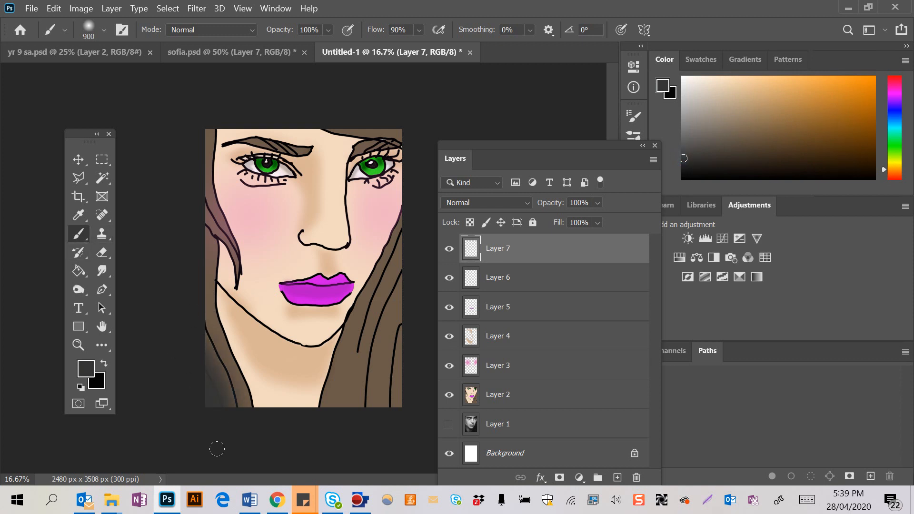
{"action": "mouse_move", "coordinate": [341, 432]}
{"action": "left_mouse_down"}
{"action": "mouse_move", "coordinate": [404, 418]}
{"action": "mouse_move", "coordinate": [394, 426]}
{"action": "mouse_move", "coordinate": [359, 417]}
{"action": "mouse_move", "coordinate": [348, 396]}
{"action": "mouse_move", "coordinate": [432, 292]}
{"action": "mouse_move", "coordinate": [428, 263]}
{"action": "mouse_move", "coordinate": [421, 275]}
{"action": "mouse_move", "coordinate": [432, 234]}
{"action": "left_mouse_up"}
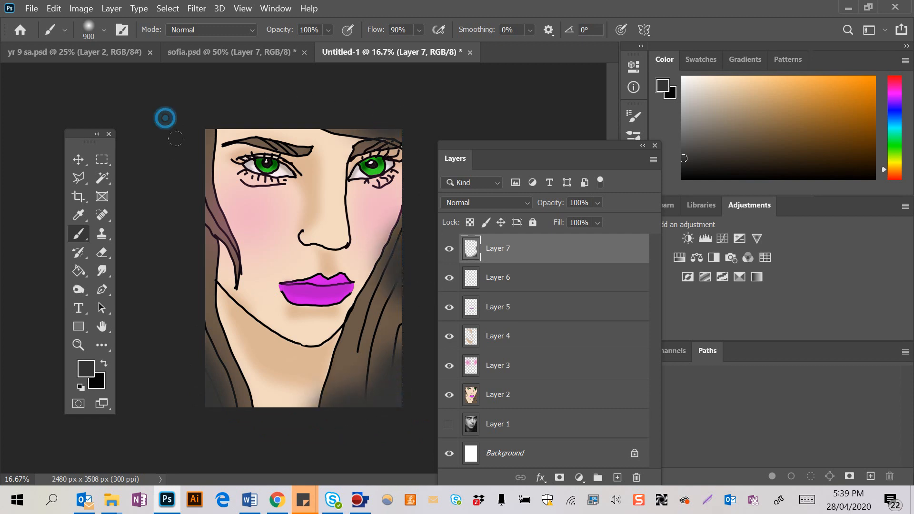
{"action": "mouse_move", "coordinate": [165, 116]}
{"action": "left_mouse_down"}
{"action": "mouse_move", "coordinate": [187, 149]}
{"action": "mouse_move", "coordinate": [182, 264]}
{"action": "mouse_move", "coordinate": [171, 280]}
{"action": "left_mouse_up"}
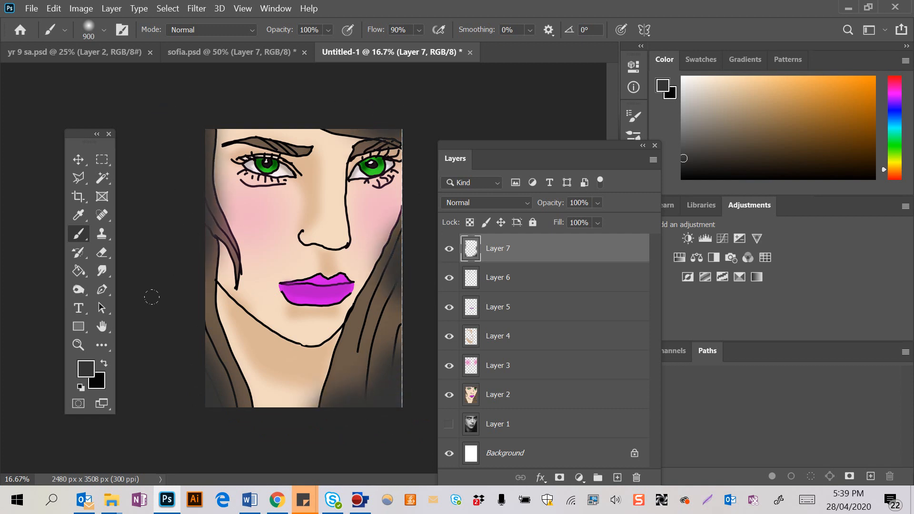
Set Layer 7 to Multiply and erase the dark hair shading spilling onto the cheeks and forehead with the 100 px eraser.
{"action": "left_click", "coordinate": [486, 202]}
{"action": "left_click", "coordinate": [480, 172]}
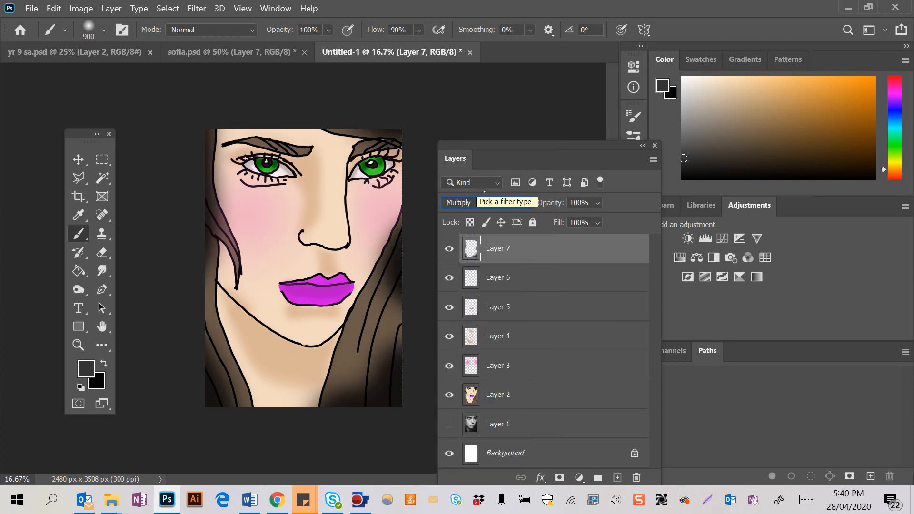
{"action": "left_click", "coordinate": [101, 252]}
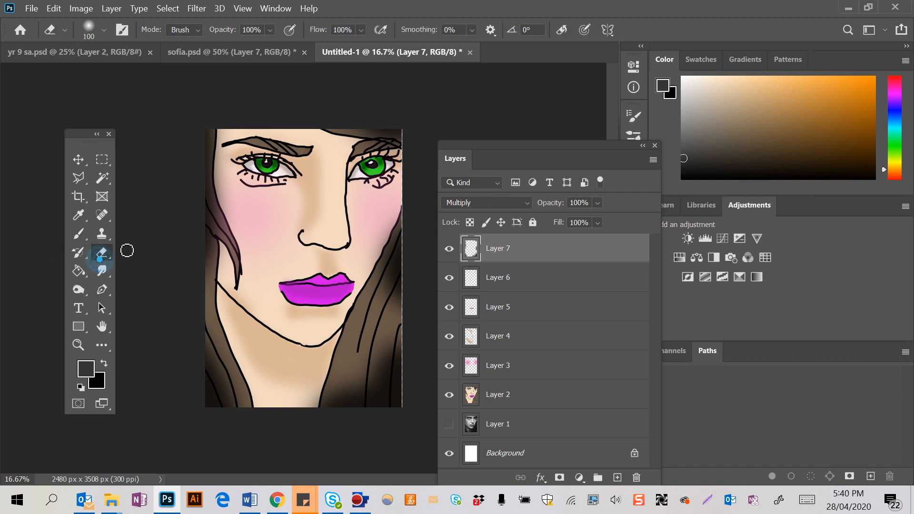
{"action": "mouse_move", "coordinate": [382, 227]}
{"action": "left_mouse_down"}
{"action": "mouse_move", "coordinate": [367, 281]}
{"action": "mouse_move", "coordinate": [399, 228]}
{"action": "mouse_move", "coordinate": [366, 287]}
{"action": "mouse_move", "coordinate": [403, 219]}
{"action": "mouse_move", "coordinate": [348, 317]}
{"action": "mouse_move", "coordinate": [379, 265]}
{"action": "left_mouse_up"}
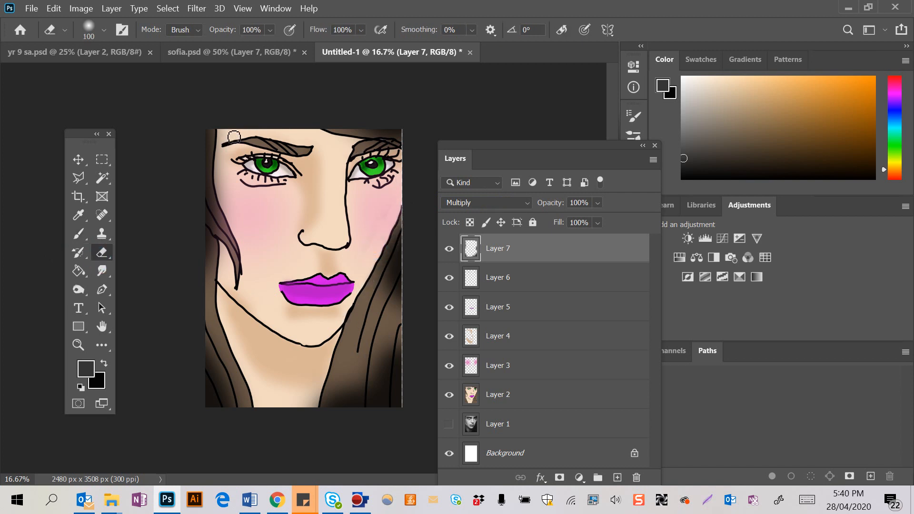
{"action": "mouse_move", "coordinate": [237, 135]}
{"action": "left_mouse_down"}
{"action": "mouse_move", "coordinate": [229, 208]}
{"action": "mouse_move", "coordinate": [241, 234]}
{"action": "left_mouse_up"}
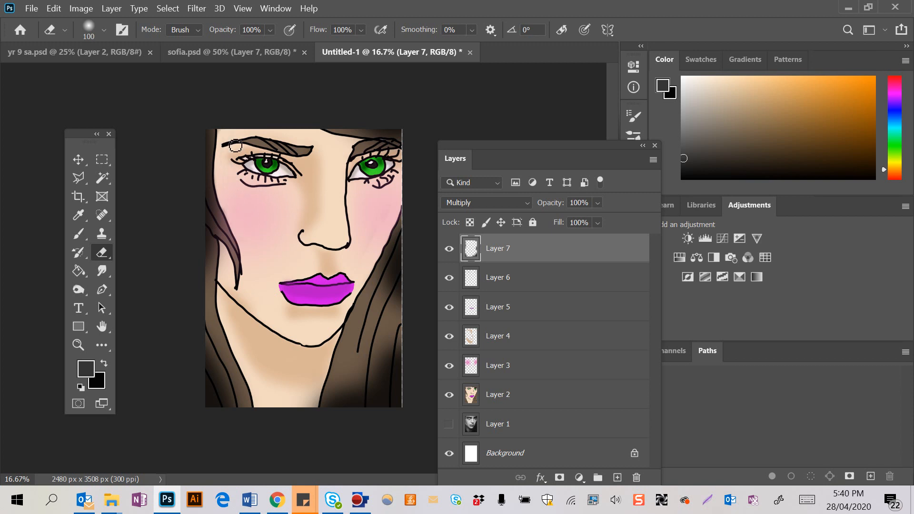